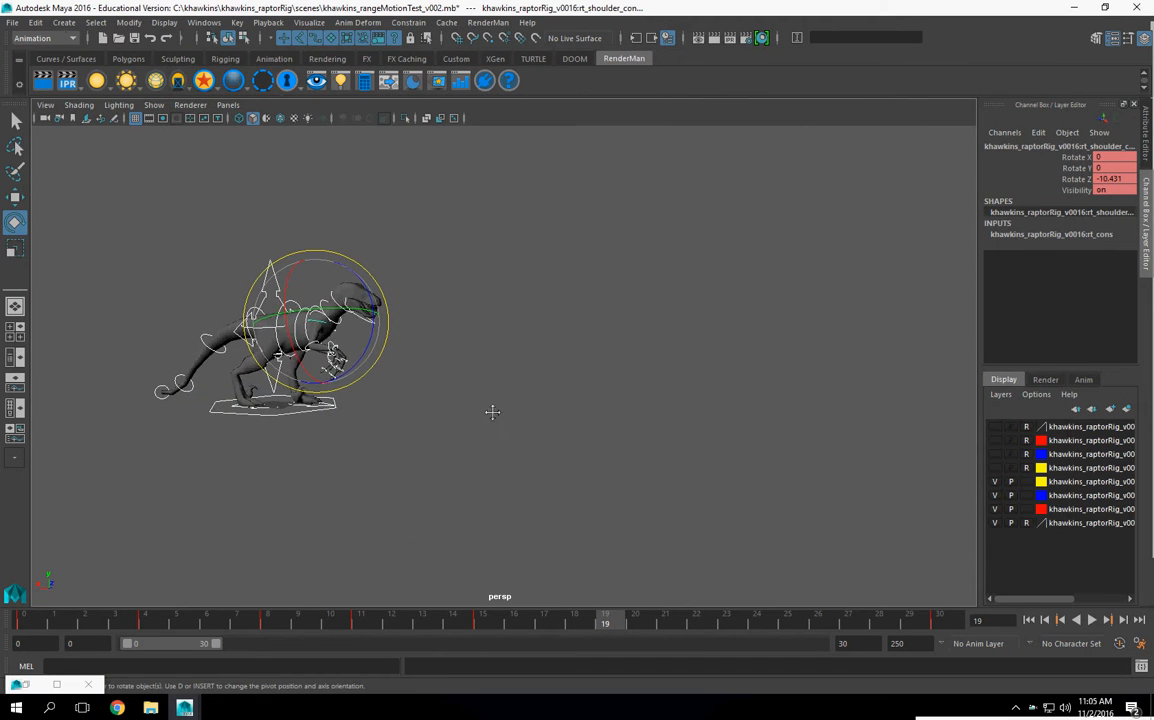
Step: Play back the raptor animation and examine the right foot's movement from the front with its control selected
scroll(675, 428, up, 5)
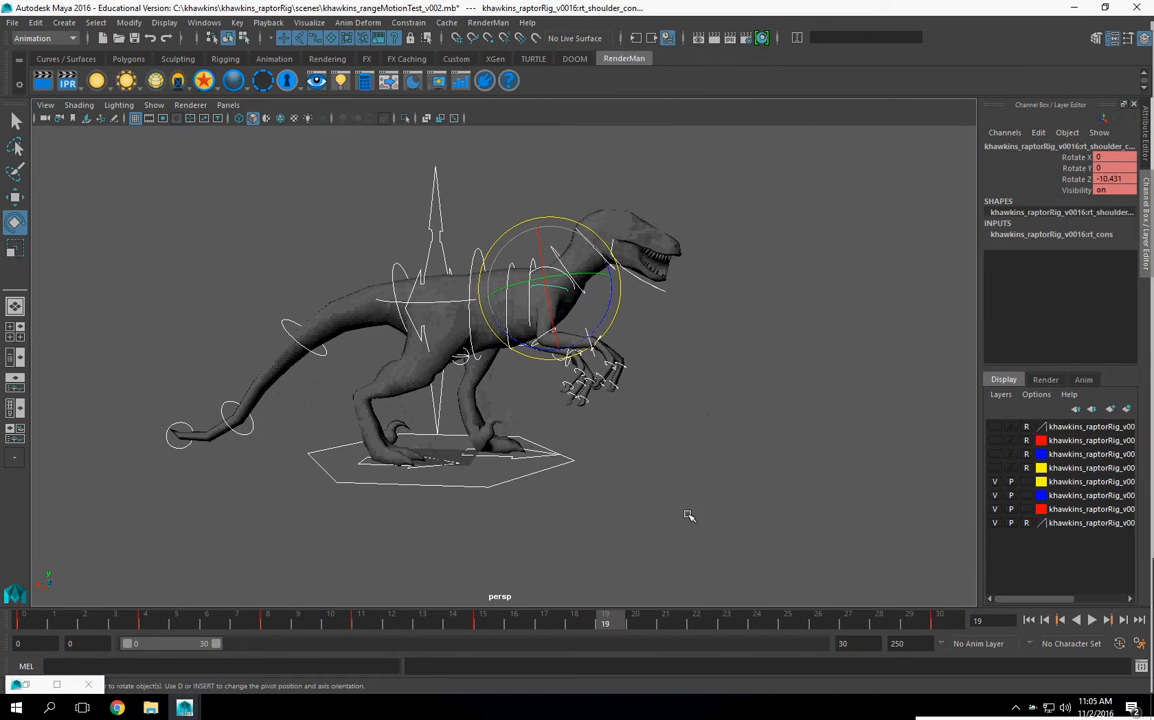
key(alt+v)
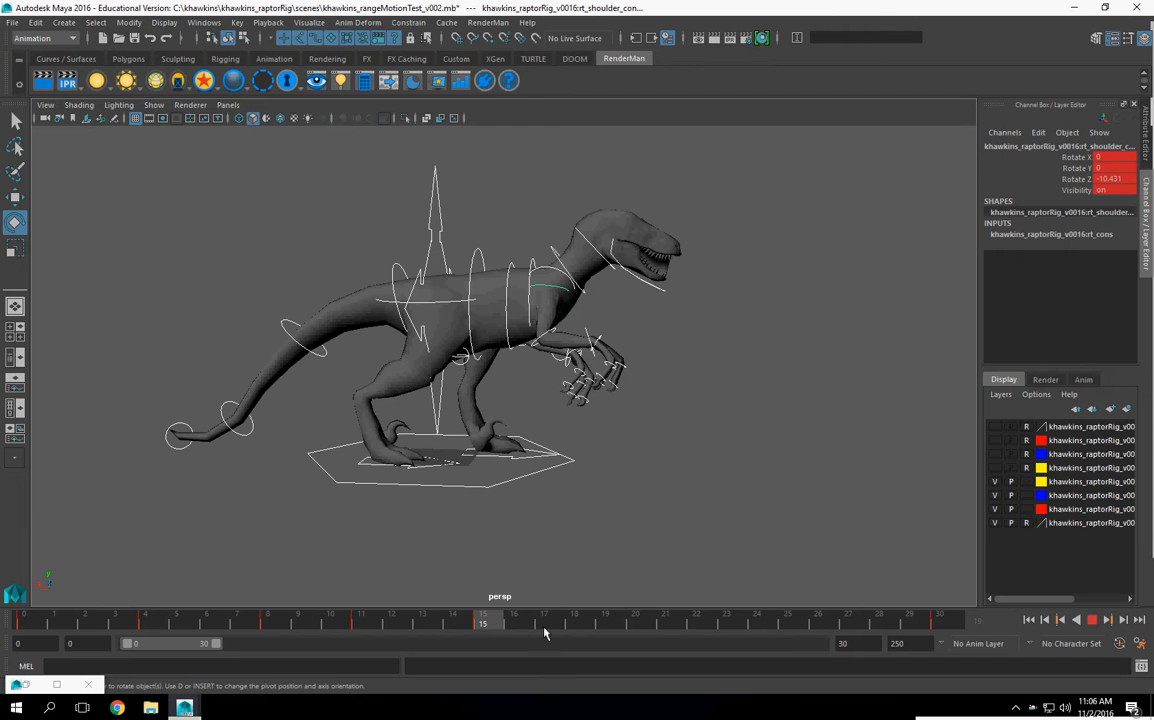
mouse_move(479, 494)
alt+mouse_down()
mouse_move(464, 500)
mouse_move(466, 479)
alt+mouse_up()
alt+drag(597, 450, 522, 480)
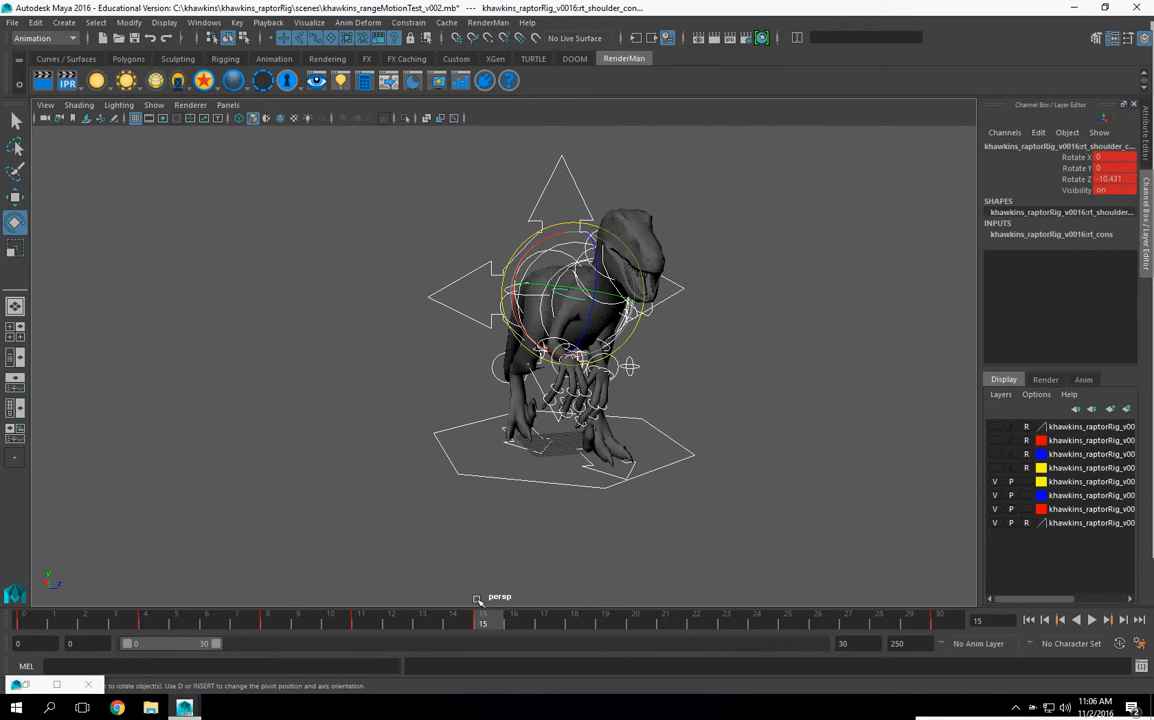
click(545, 451)
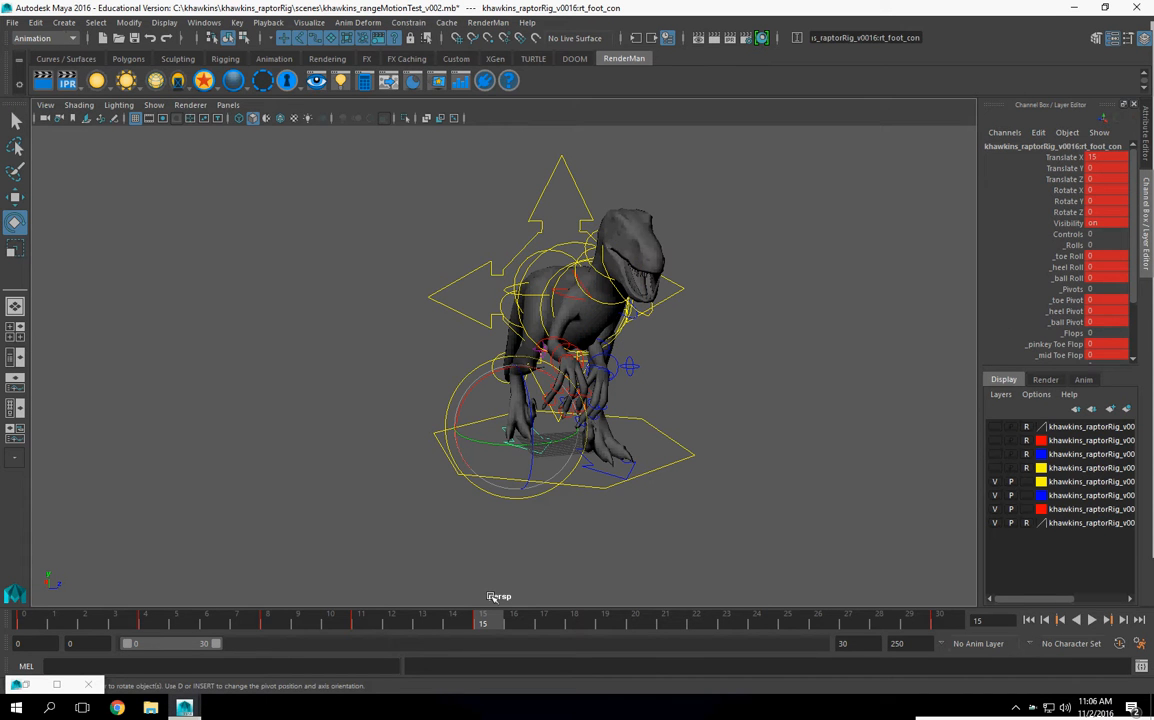
key(alt+v)
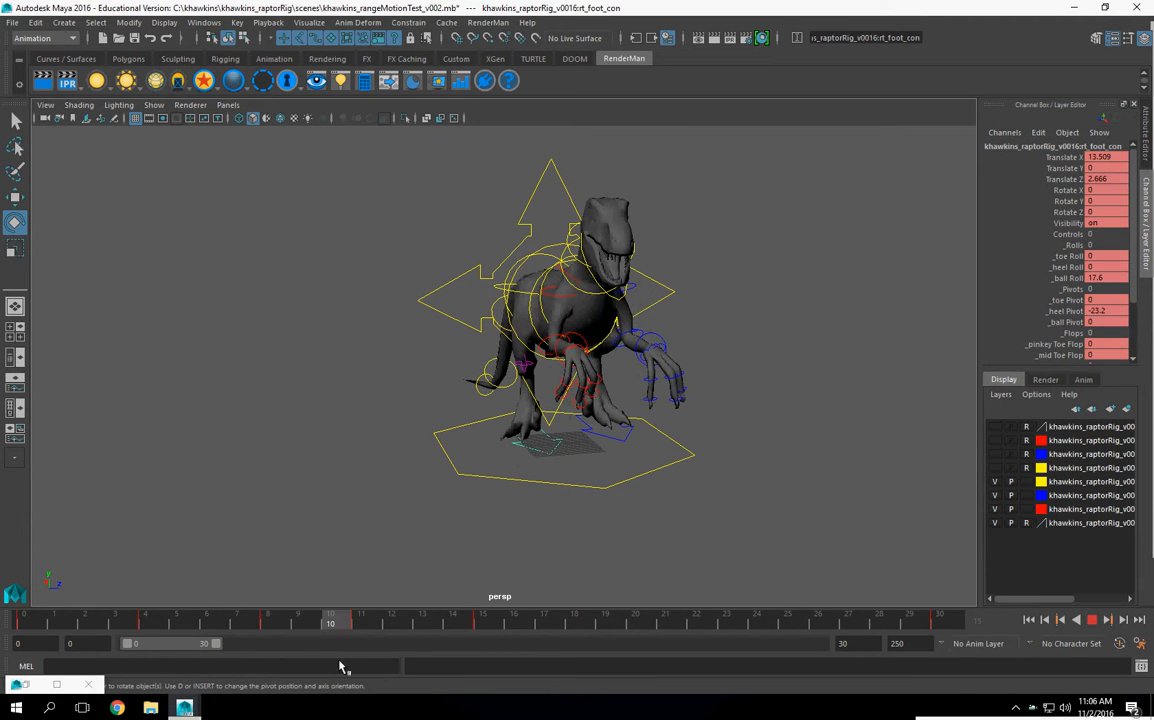
key(alt+v)
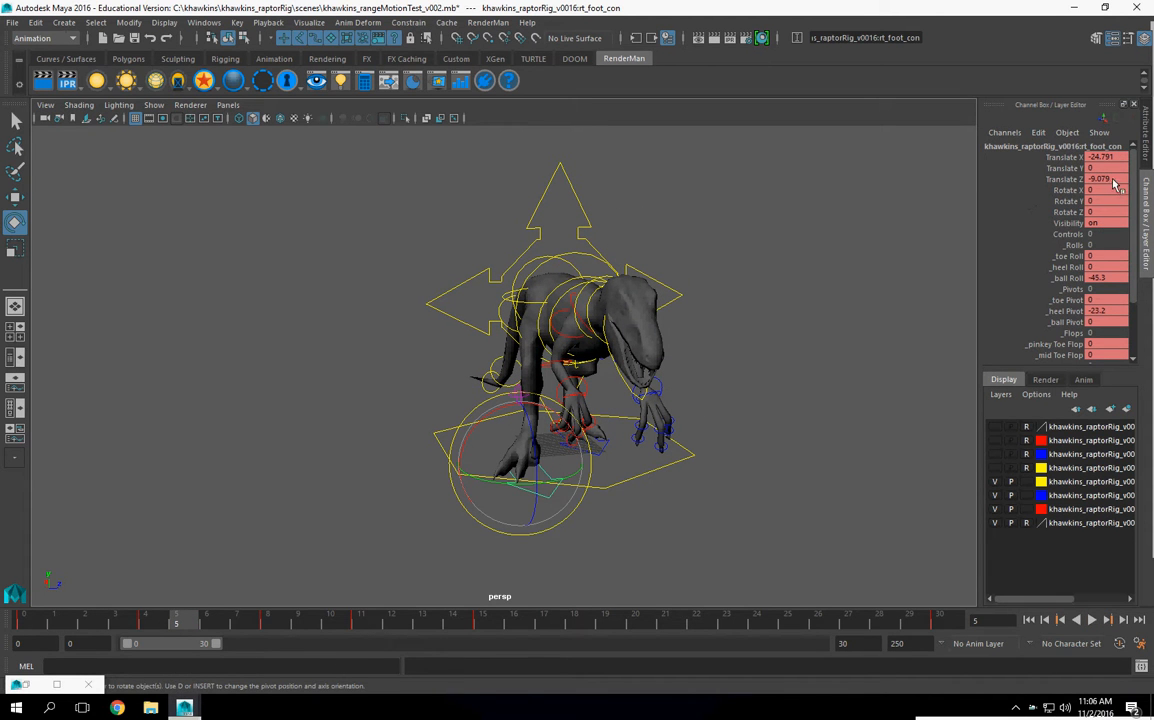
Step: Copy the right foot control's Translate X value at frame 5 and move the playhead to frame 19
key(w)
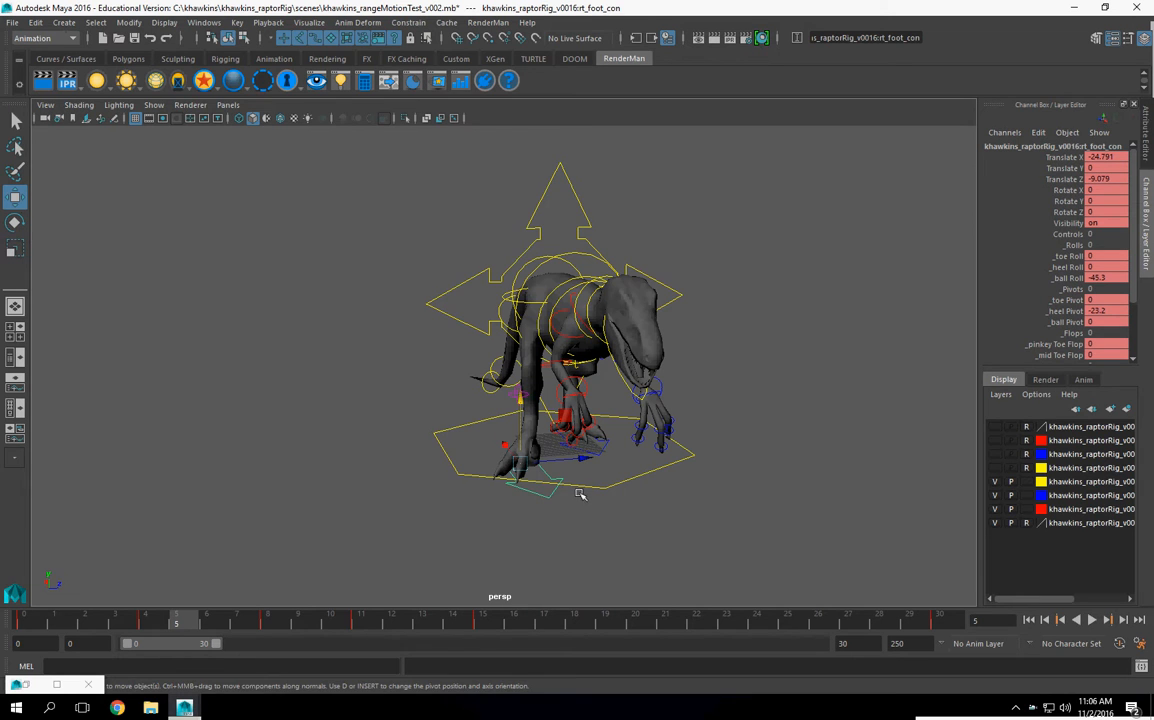
mouse_move(607, 495)
alt+mouse_down()
mouse_move(574, 498)
mouse_move(606, 503)
alt+mouse_up()
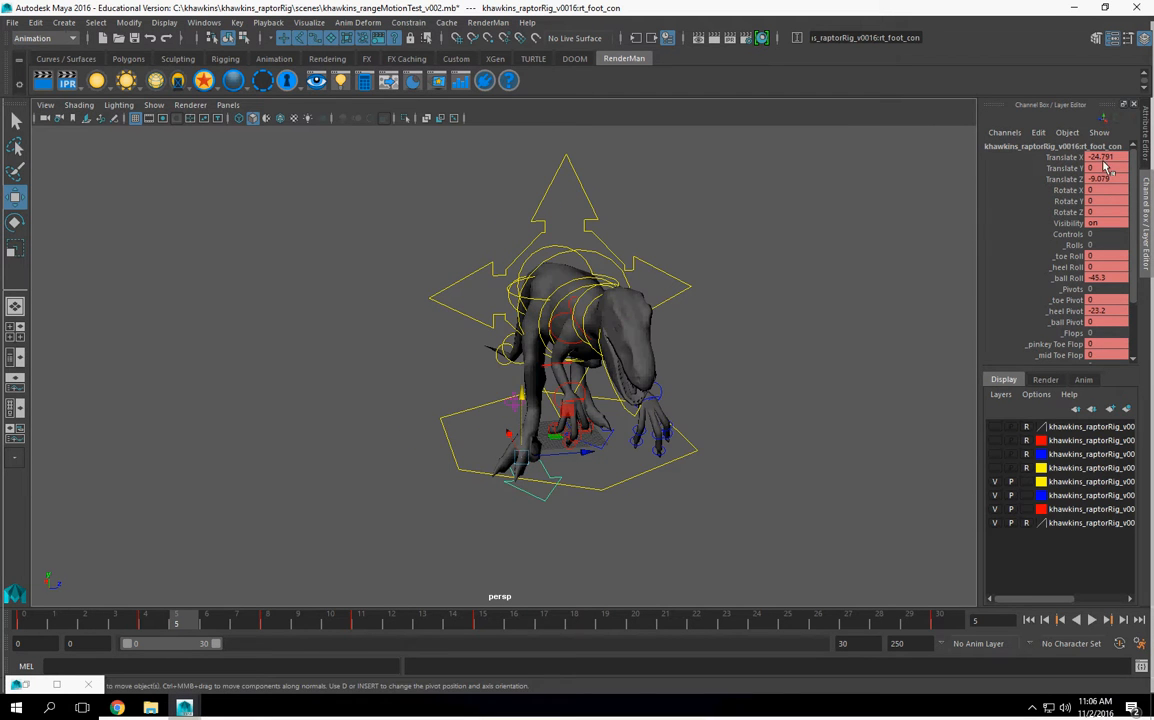
alt+drag(881, 394, 660, 462)
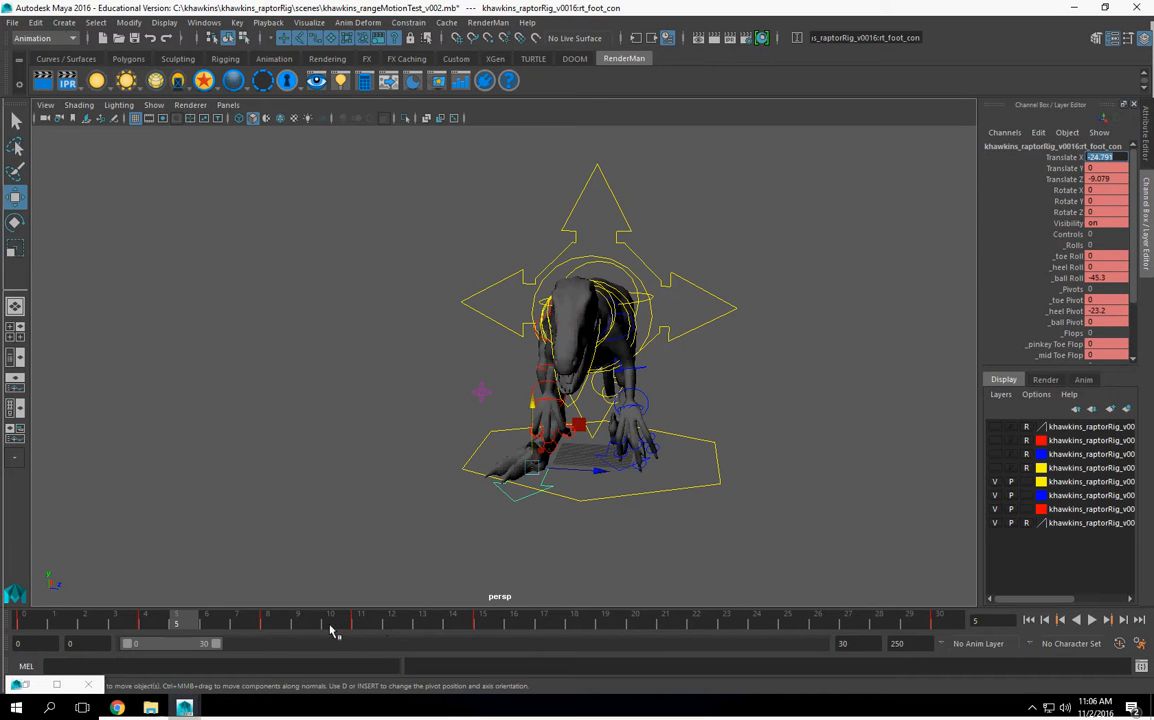
key(alt+v)
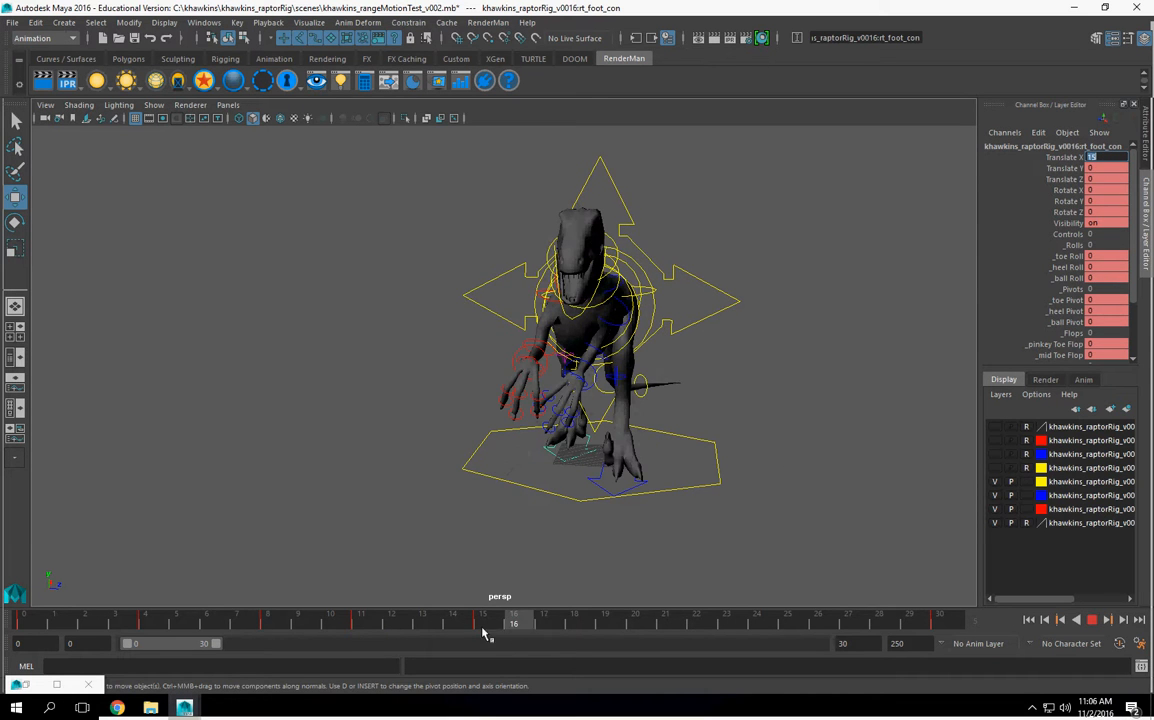
key(alt+v)
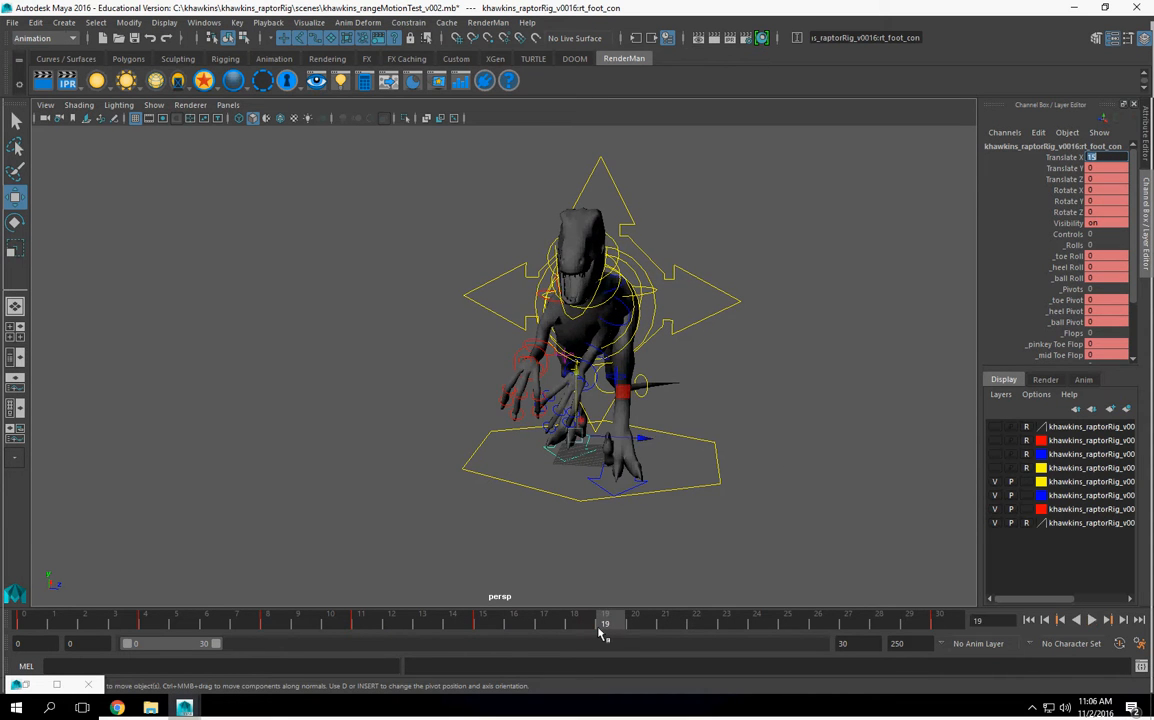
Step: Try to set the left foot control's Translate X to 24.791 at frame 19, and undo it
alt+drag(580, 430, 569, 458)
click(564, 458)
alt+drag(644, 474, 666, 430)
text(-24.791)
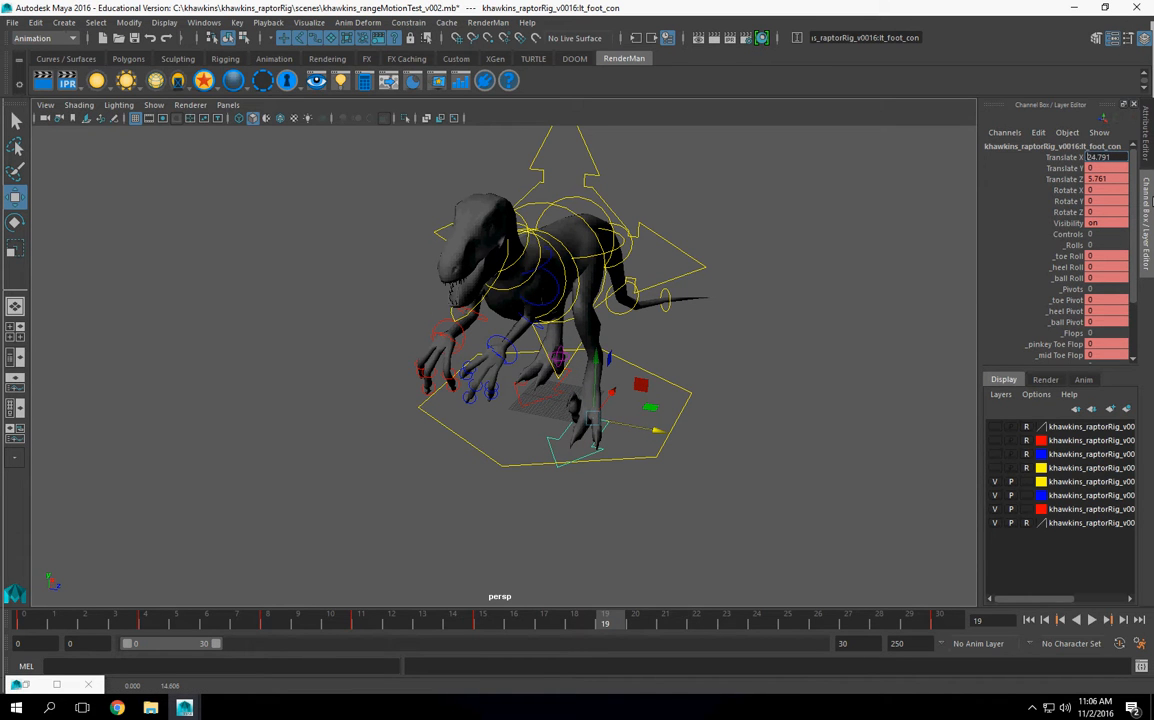
key(Return)
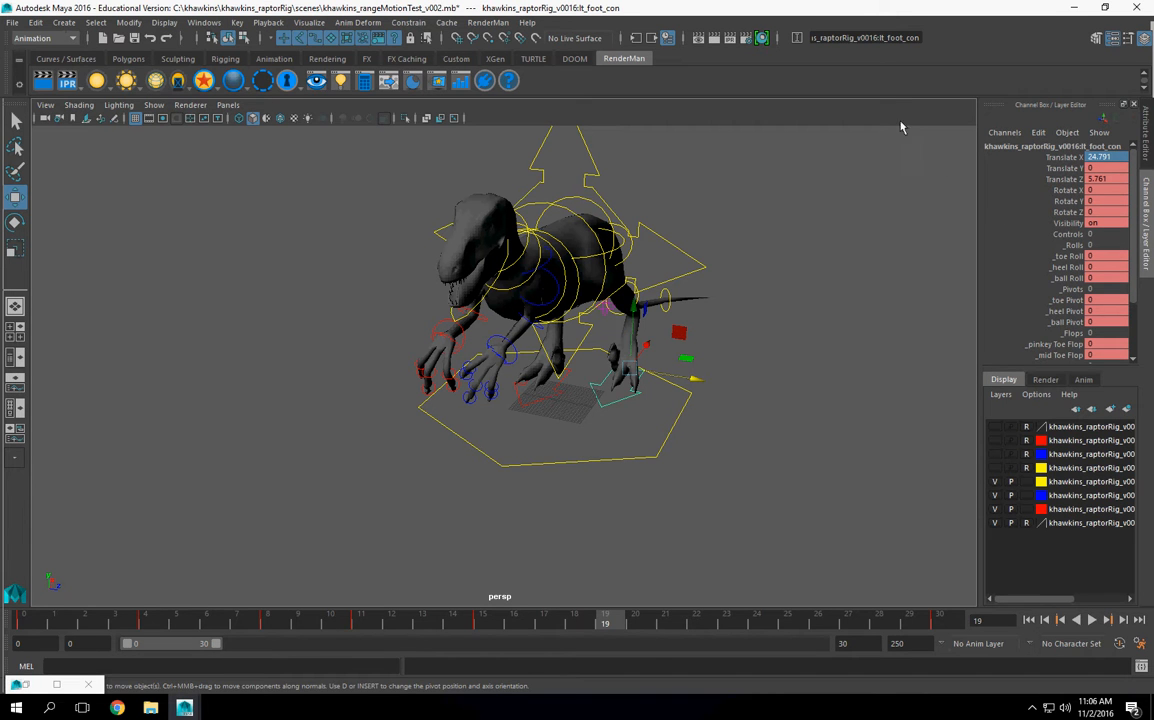
key(ctrl+z)
Step: Mirror the right foot's Translate Z from frame 4 onto the left foot control at frame 19 as 9.079
click(518, 402)
click(150, 624)
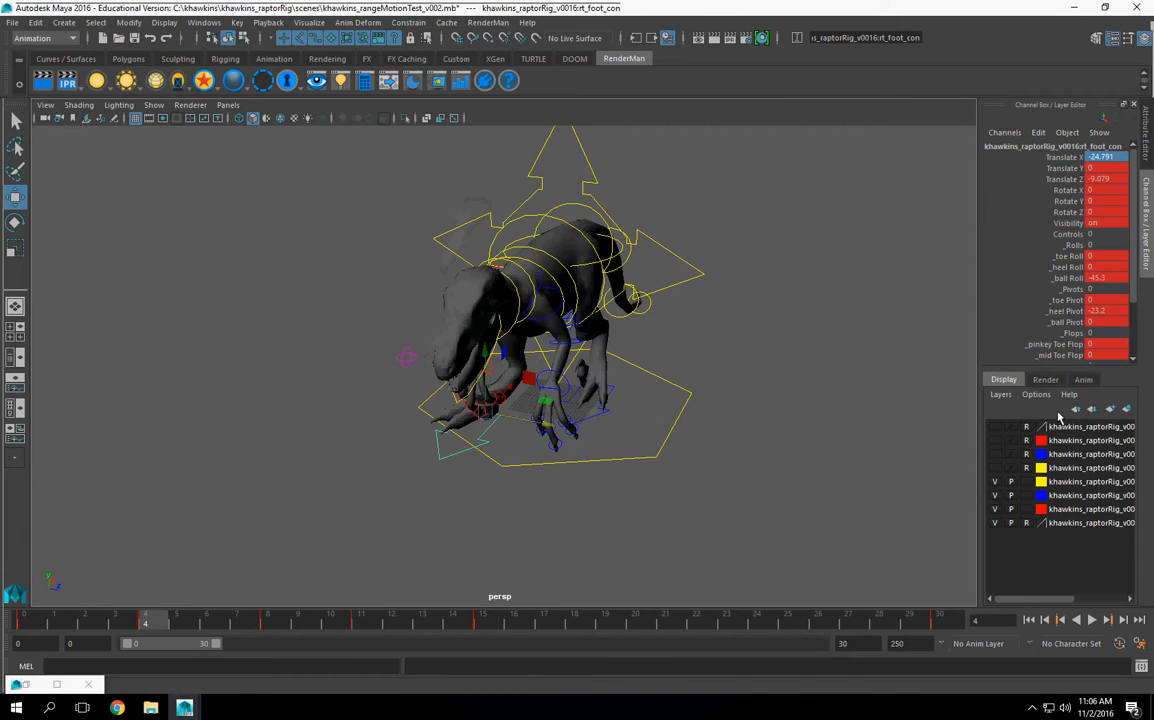
double_click(1105, 179)
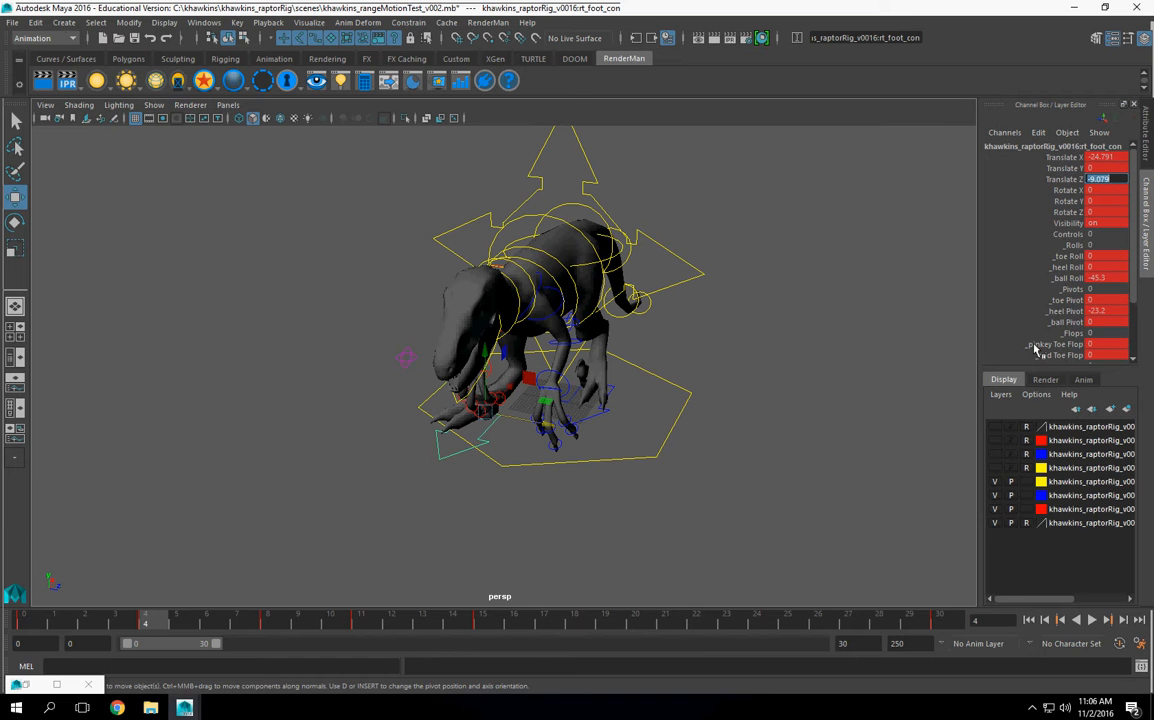
click(592, 417)
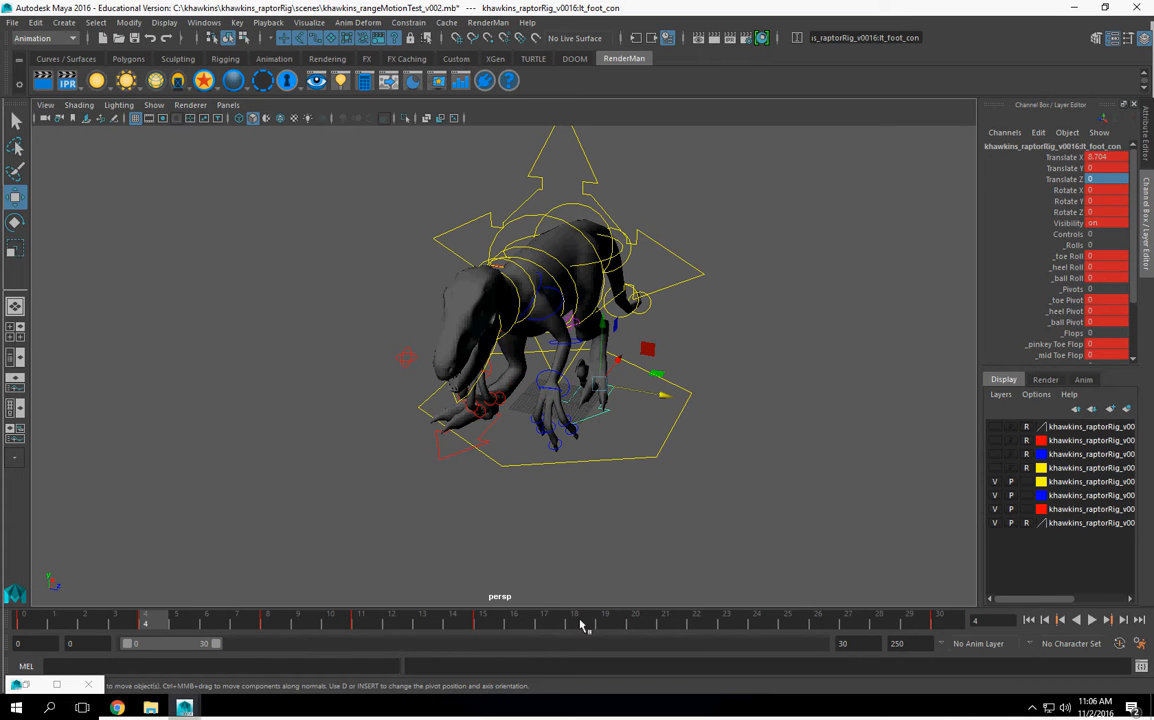
click(568, 624)
click(609, 625)
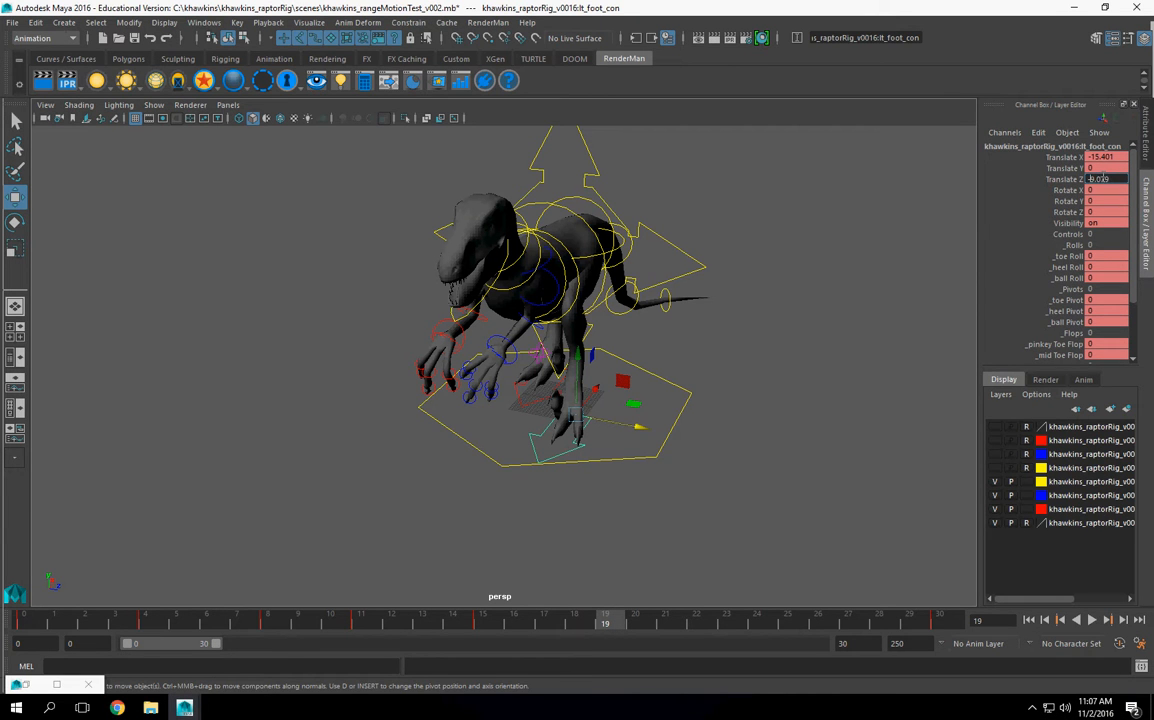
key(Return)
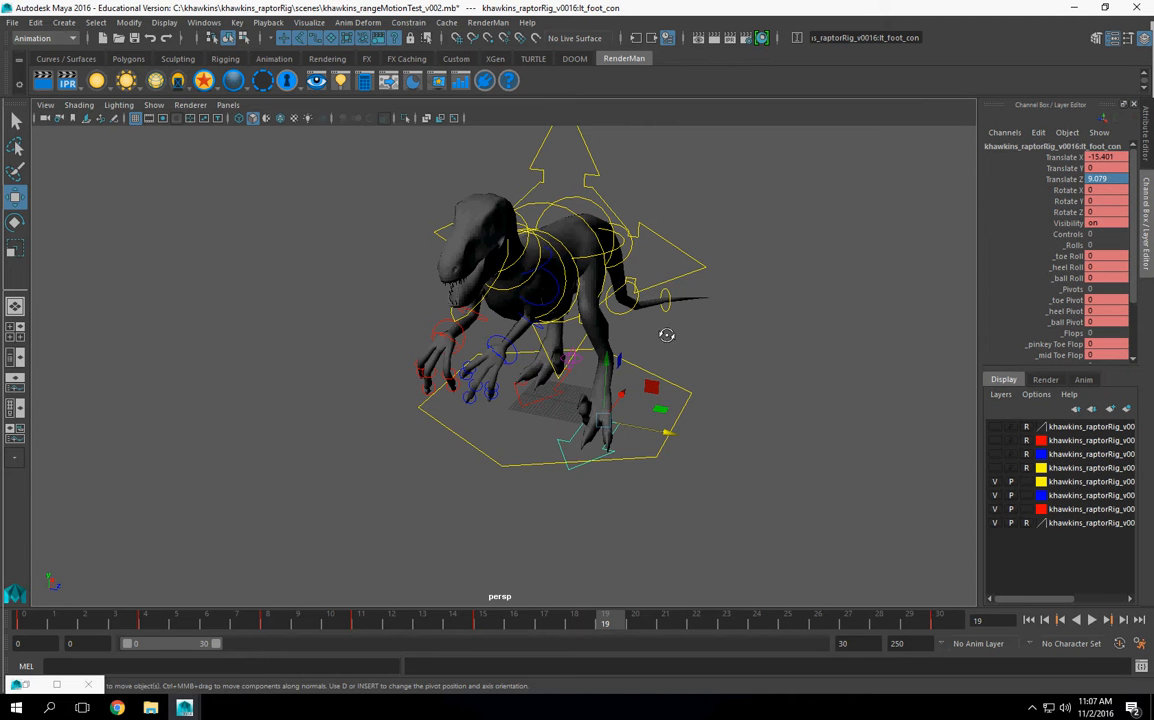
Step: Adjust the left foot control's ball roll to about -28.9 at frame 19
alt+drag(667, 335, 672, 428)
alt+drag(860, 438, 650, 443)
alt+right_drag(650, 443, 752, 401)
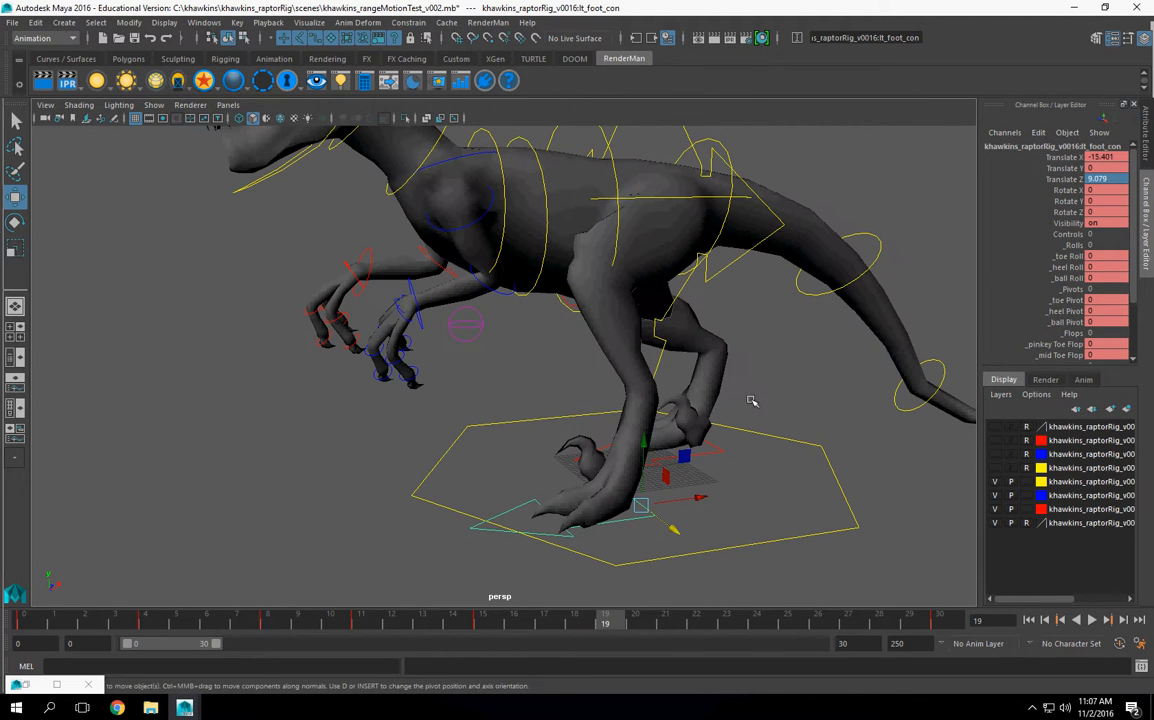
click(1068, 278)
middle_drag(660, 421, 560, 421)
alt+drag(533, 447, 540, 420)
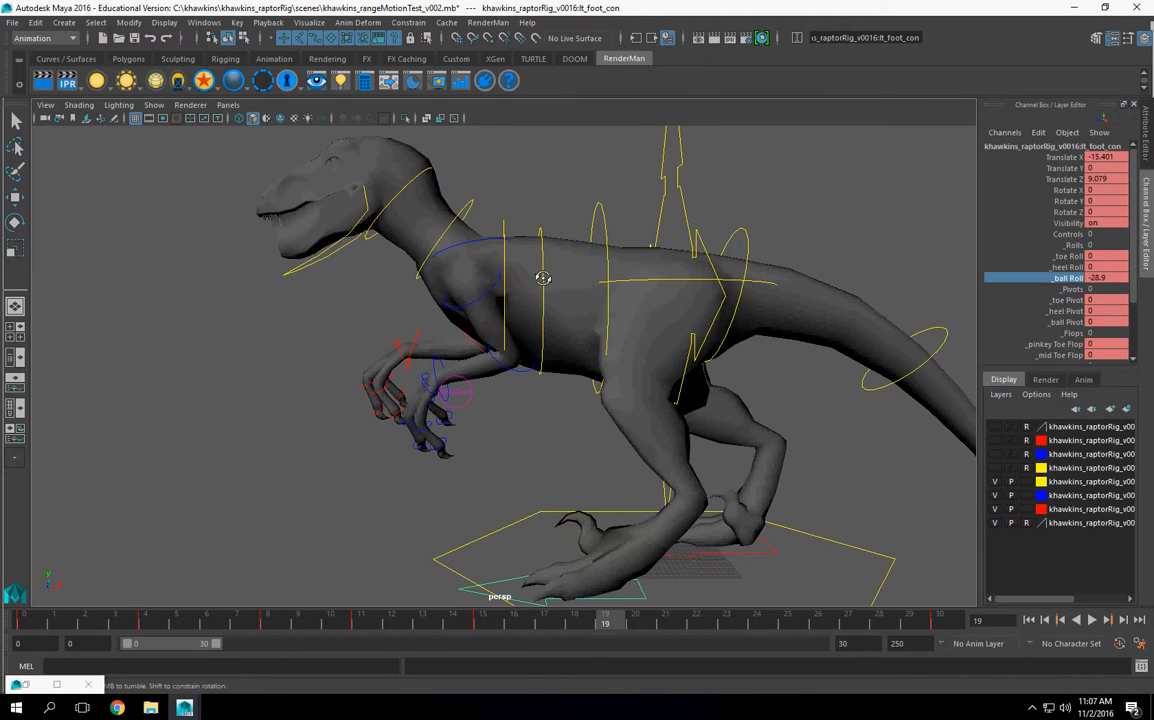
Step: Rotate the left clavicle control at frame 19 and set a key on it
alt+drag(523, 276, 529, 307)
alt+drag(677, 437, 613, 368)
alt+middle_drag(613, 368, 573, 420)
alt+right_drag(573, 420, 640, 392)
click(551, 231)
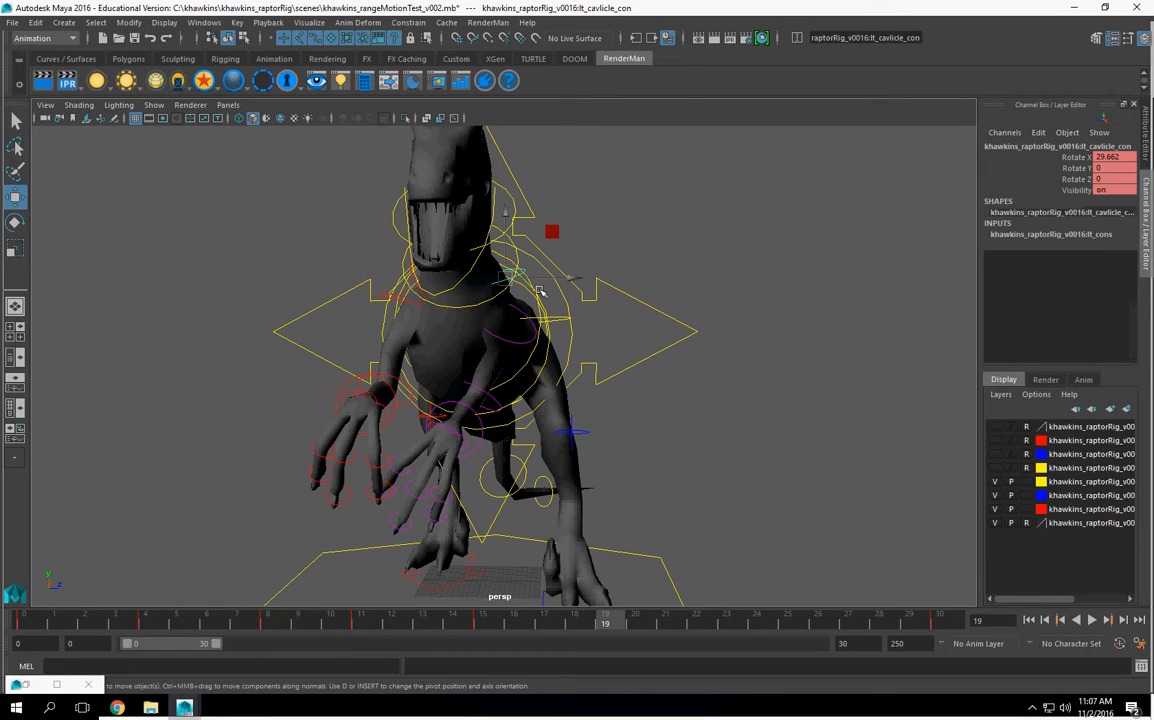
click(16, 223)
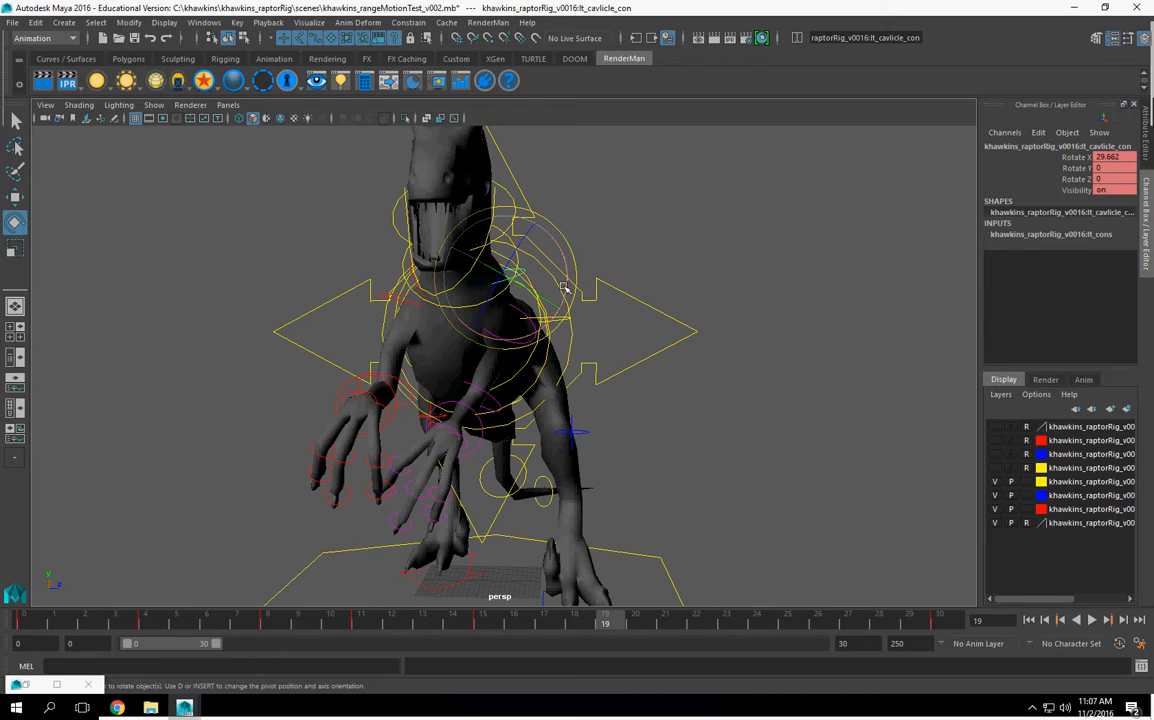
drag(566, 270, 561, 540)
key(s)
Step: Inspect the left foot and torso controls at frame 19 by selecting them one after another
click(495, 527)
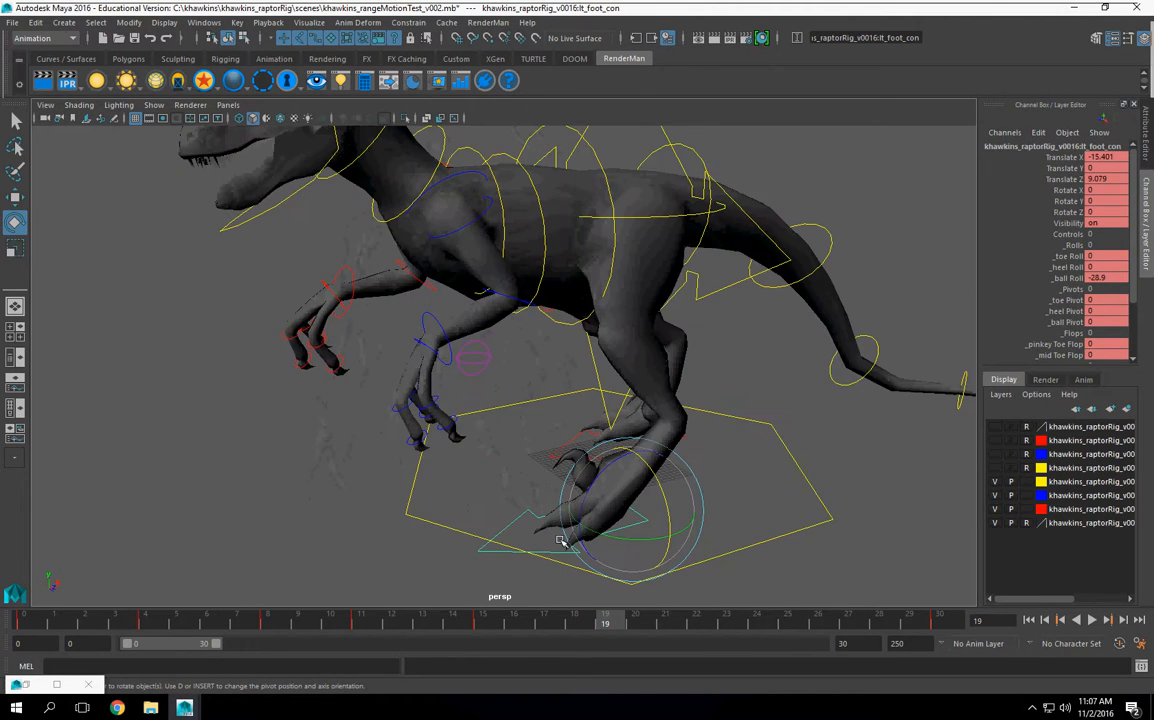
alt+drag(549, 459, 575, 250)
click(567, 211)
alt+middle_drag(492, 276, 511, 376)
alt+right_drag(511, 376, 740, 358)
click(605, 261)
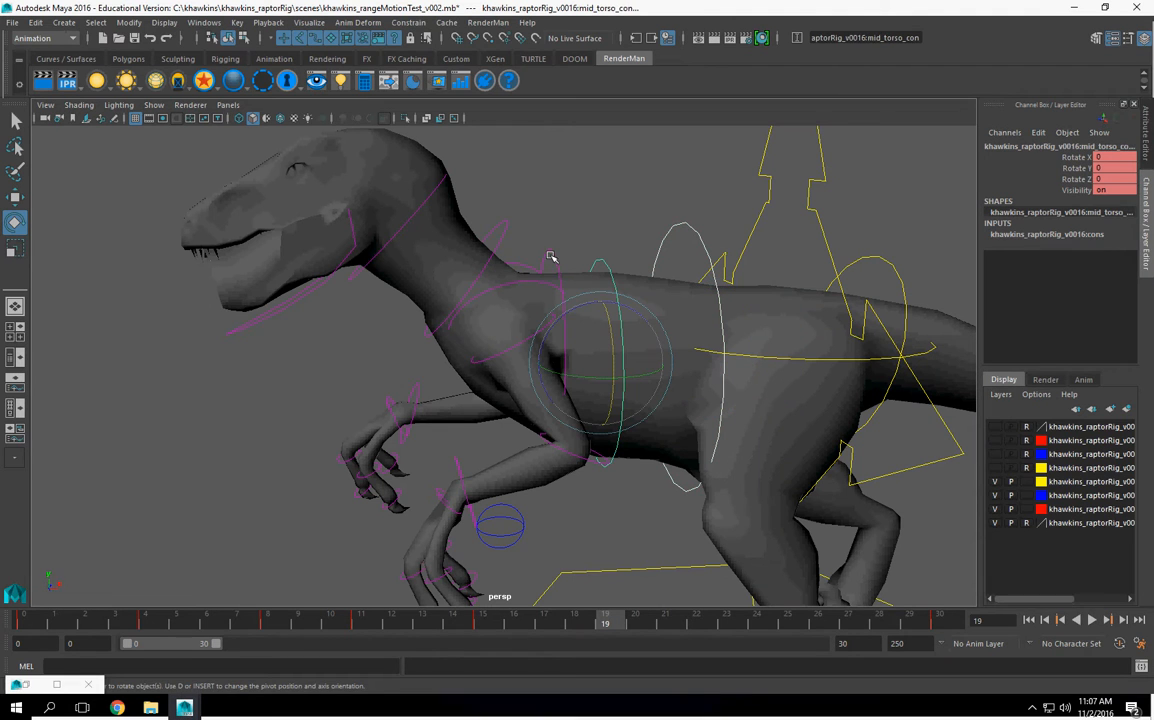
click(551, 252)
mouse_move(683, 381)
alt+mouse_down()
mouse_move(505, 630)
mouse_move(147, 650)
mouse_move(232, 626)
mouse_move(421, 630)
mouse_move(603, 656)
alt+mouse_up()
Step: Pitch the raptor's upper body and head downward at frame 19, using the pose at frame 4 as reference
click(145, 624)
alt+drag(607, 333, 465, 241)
click(500, 228)
click(472, 241)
click(388, 325)
click(372, 278)
alt+drag(529, 349, 385, 345)
Step: Lower the main body control to a Translate Y of about -6.726 at frame 19
click(553, 186)
click(15, 197)
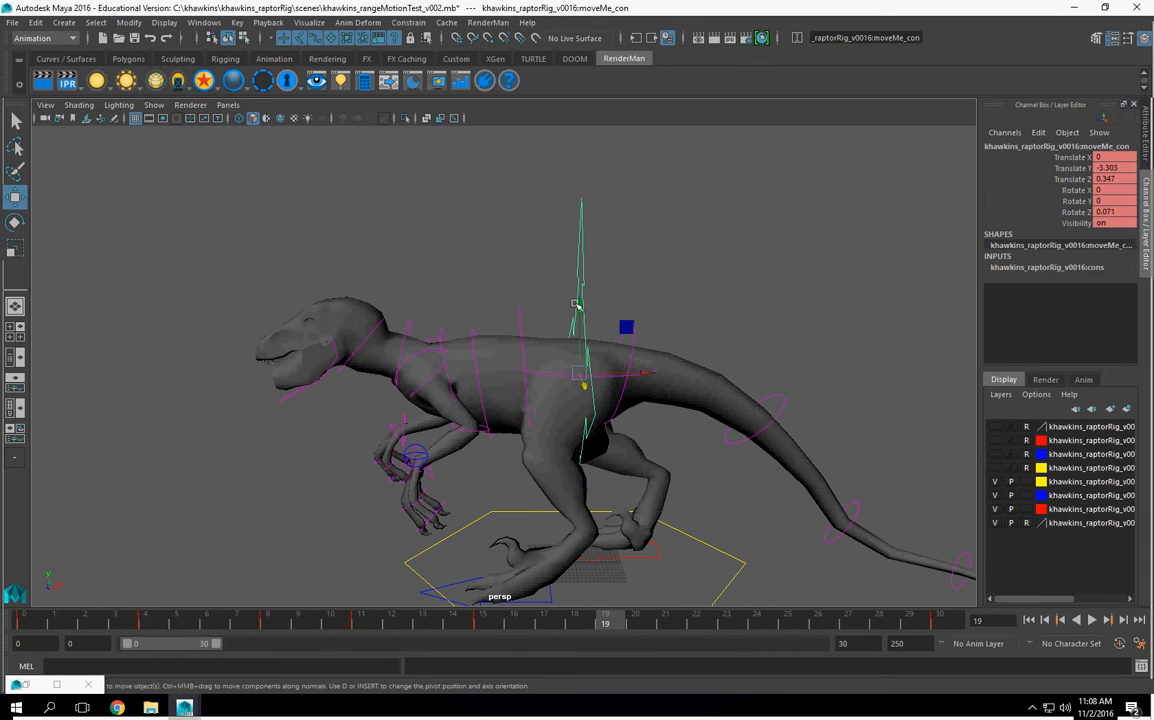
mouse_move(581, 316)
mouse_down()
mouse_move(584, 327)
mouse_move(586, 316)
mouse_up()
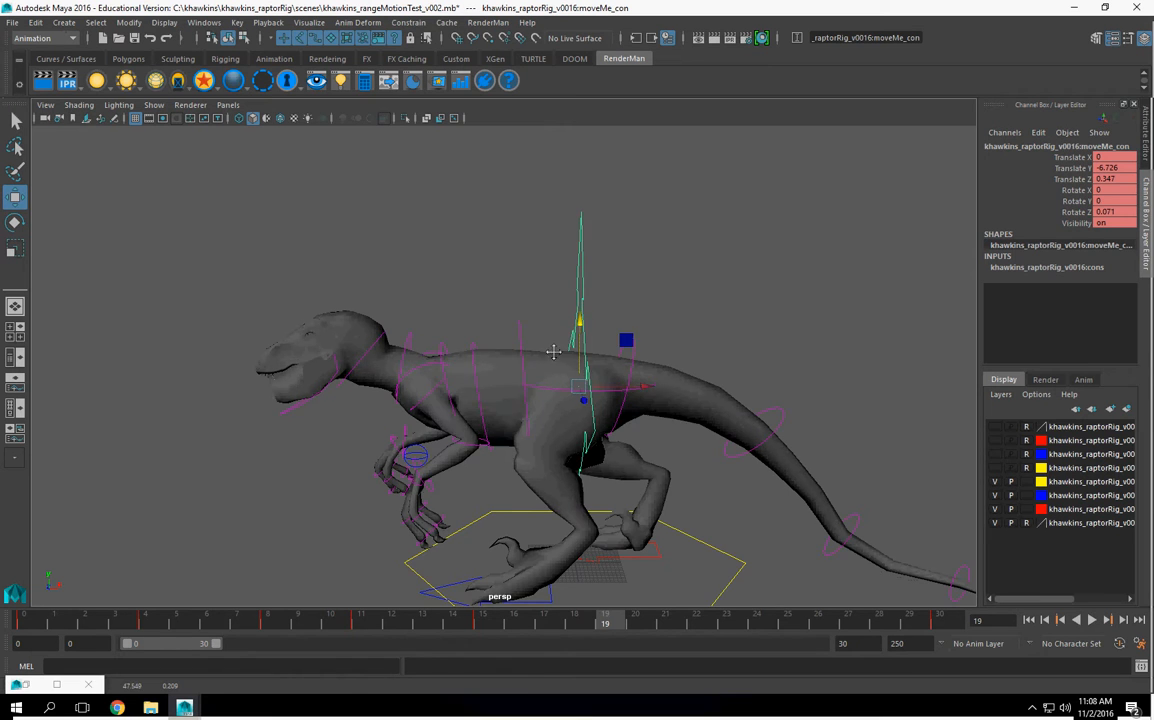
alt+middle_drag(582, 478, 587, 412)
alt+drag(282, 446, 363, 425)
alt+right_drag(363, 425, 495, 433)
alt+drag(495, 433, 464, 468)
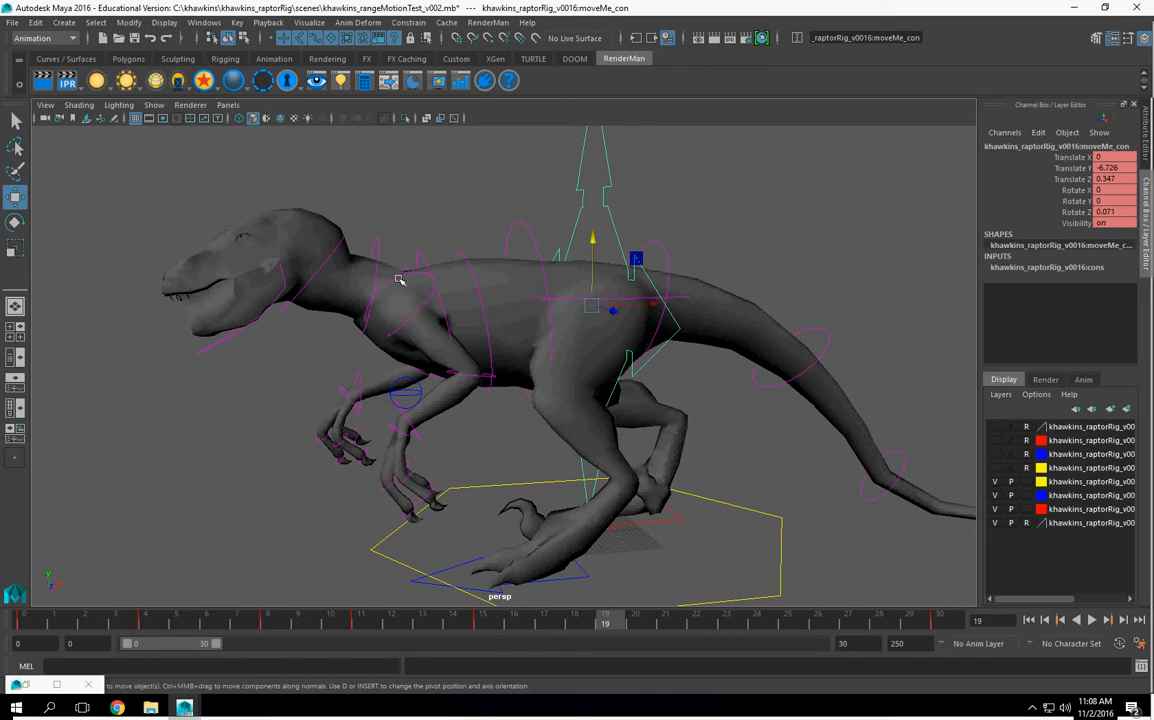
Step: Rotate the left shoulder control to about 21.253 in Z at frame 19 and deselect it
click(430, 340)
key(e)
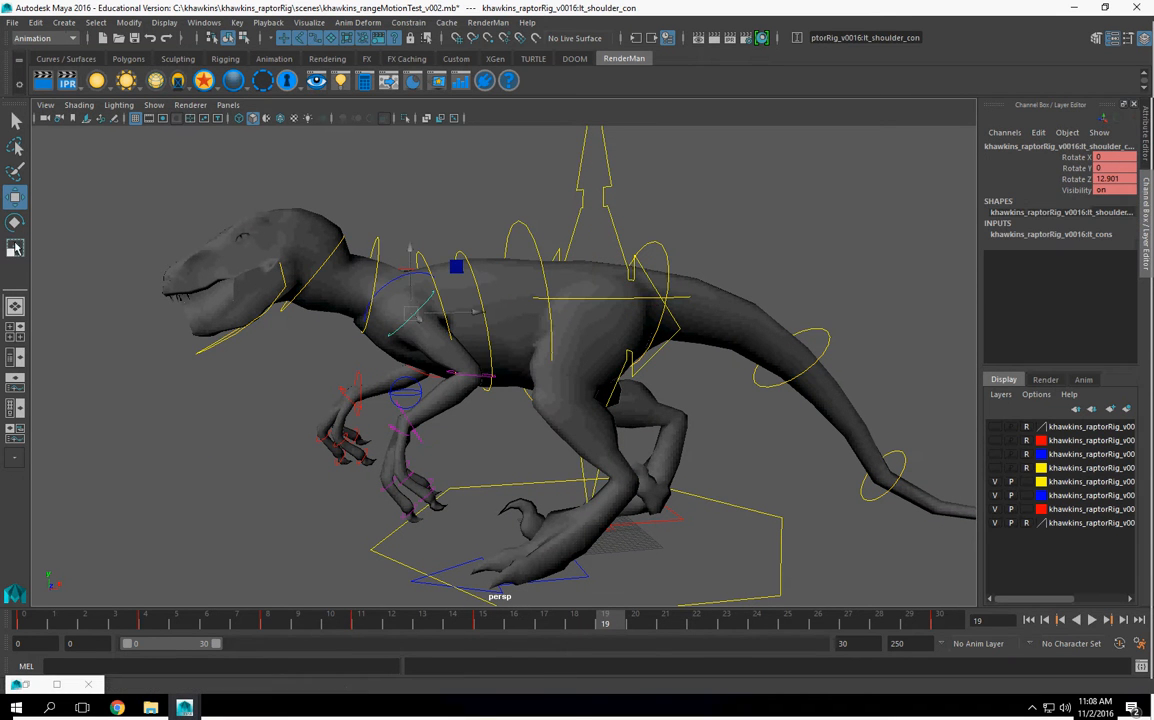
drag(383, 369, 652, 412)
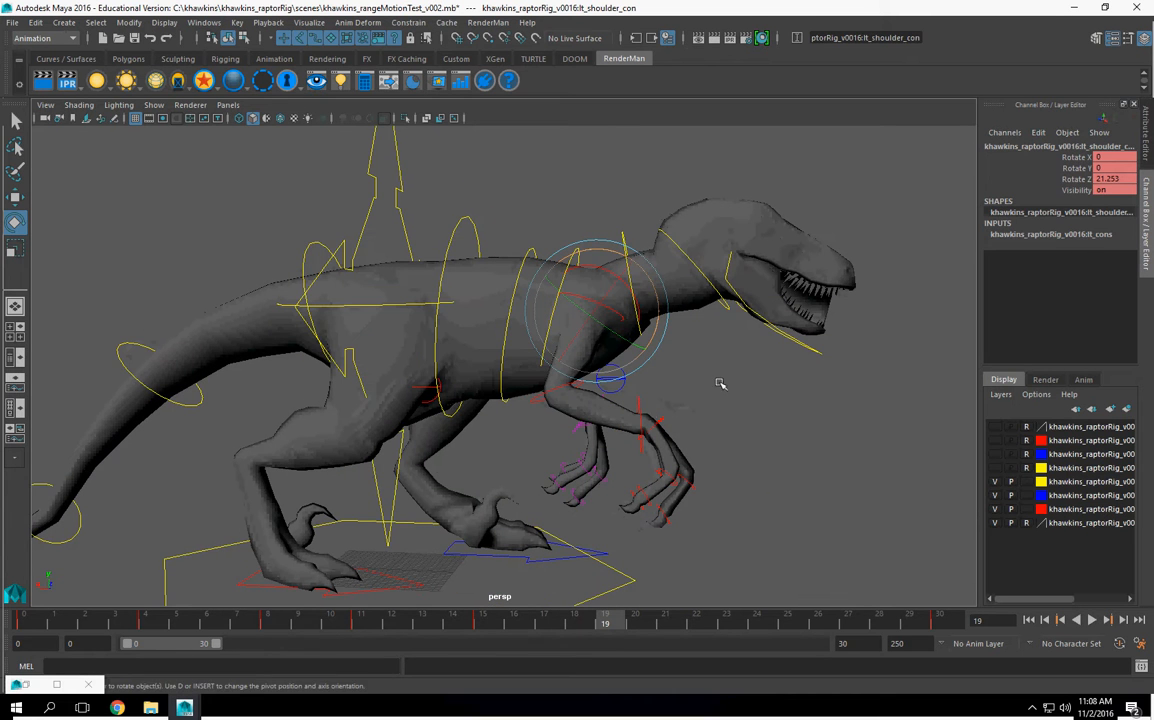
click(618, 368)
alt+drag(618, 368, 462, 520)
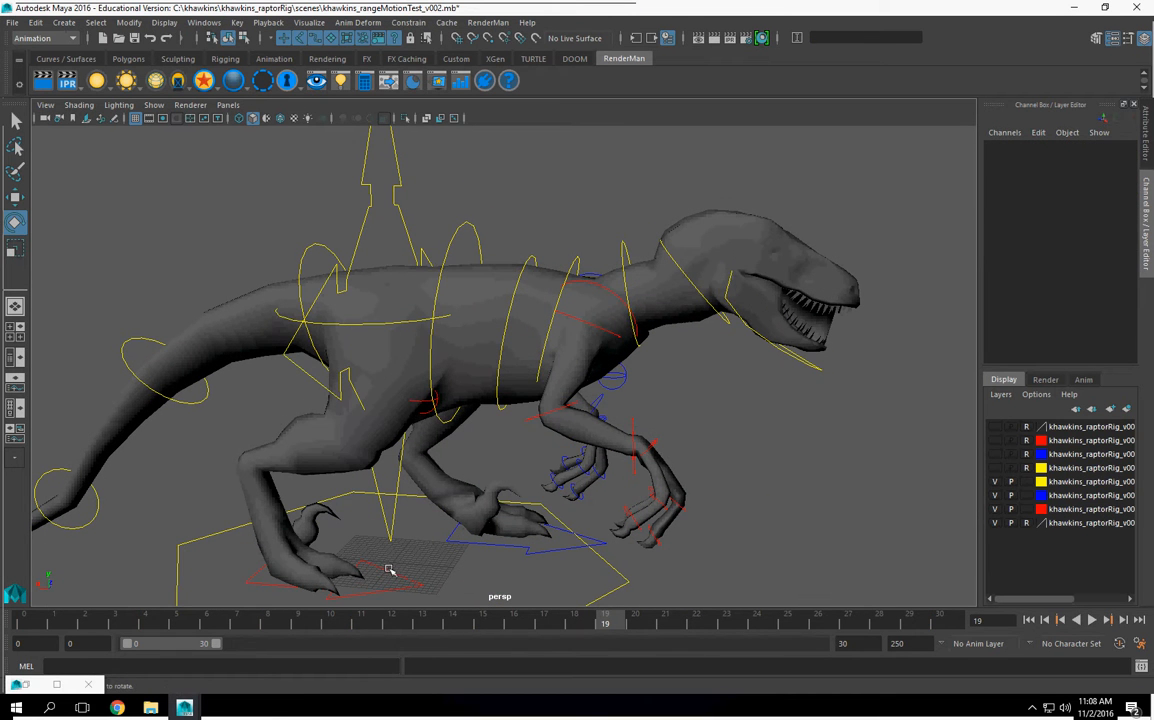
Step: Rotate the right elbow control to about -30.092 in Z at frame 19
click(596, 326)
alt+drag(563, 336, 512, 431)
key(ctrl+z)
click(559, 414)
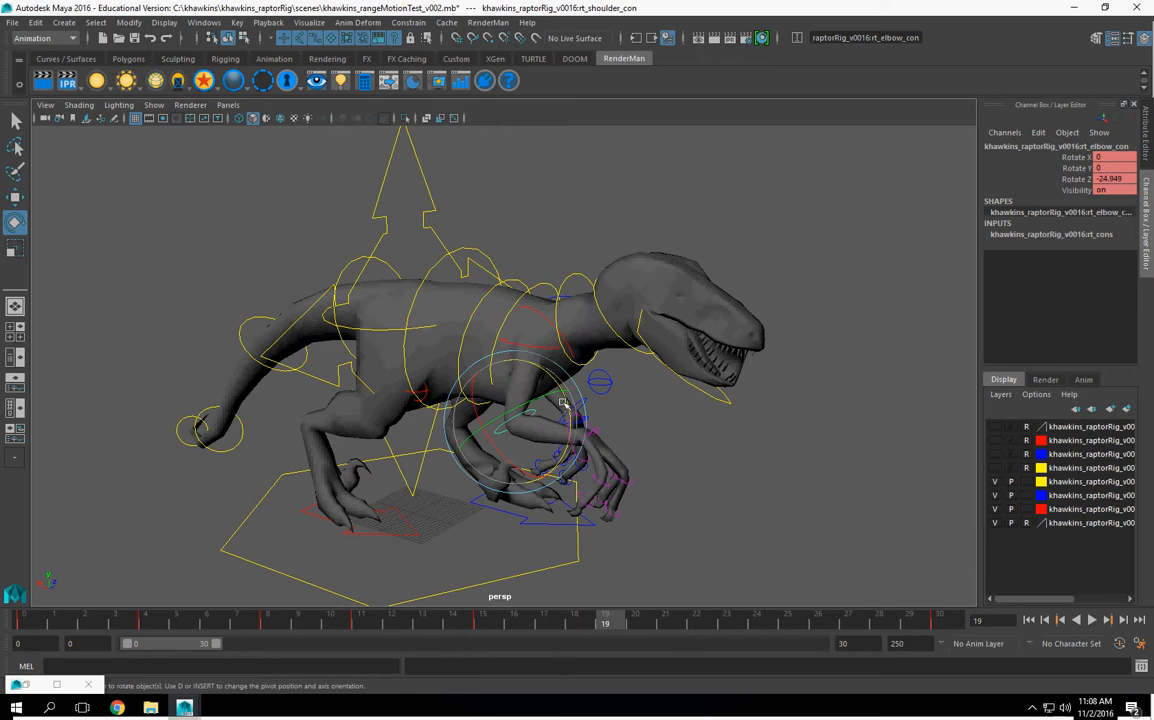
drag(566, 398, 480, 452)
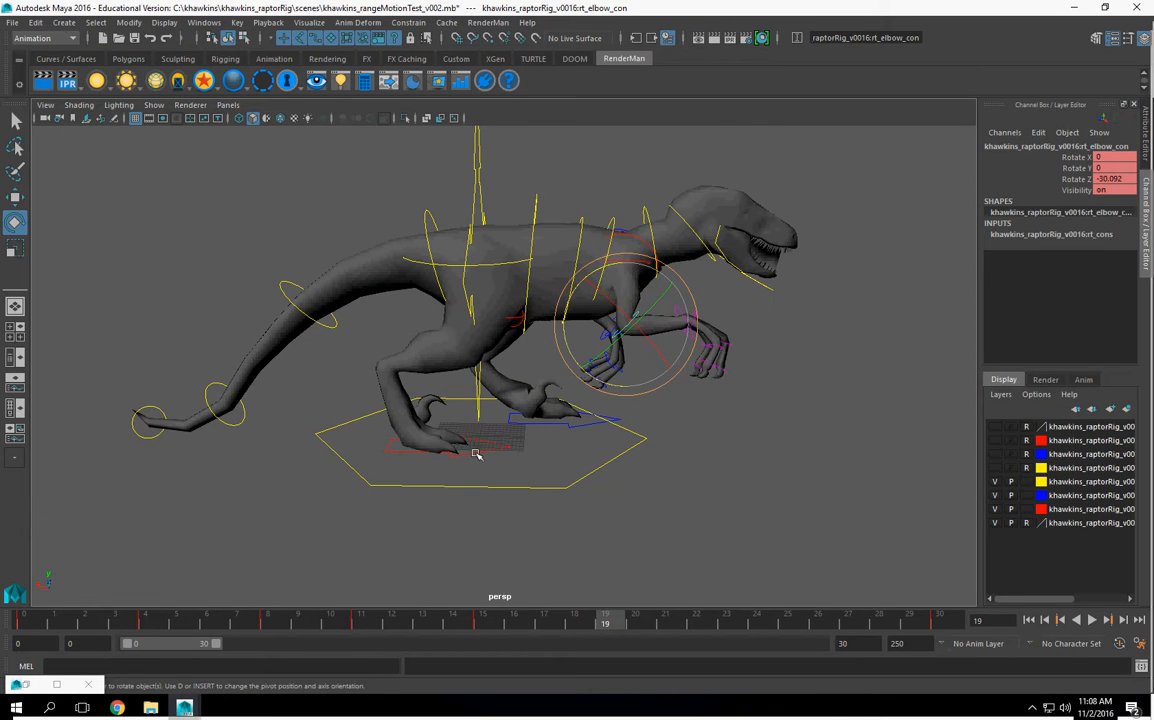
Step: Move the right foot control farther back to a Translate X of about 19.571 at frame 19
click(474, 450)
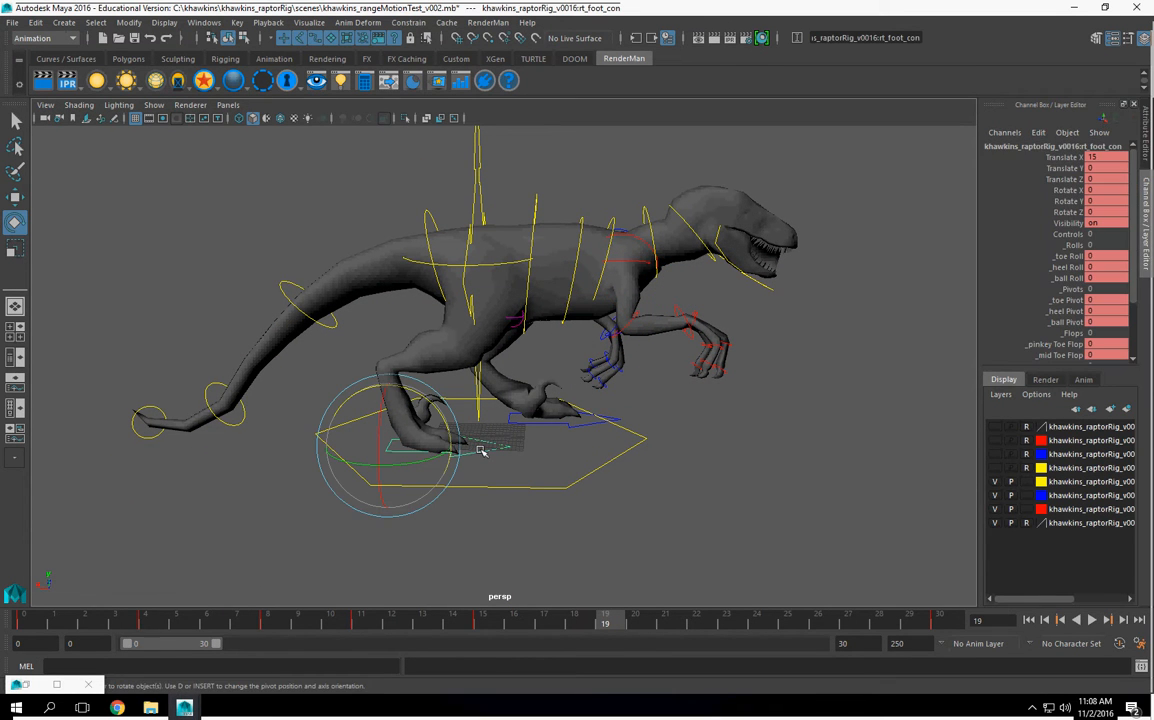
alt+drag(617, 453, 649, 448)
alt+right_drag(649, 448, 575, 455)
alt+drag(575, 455, 440, 428)
key(w)
alt+right_drag(440, 430, 471, 438)
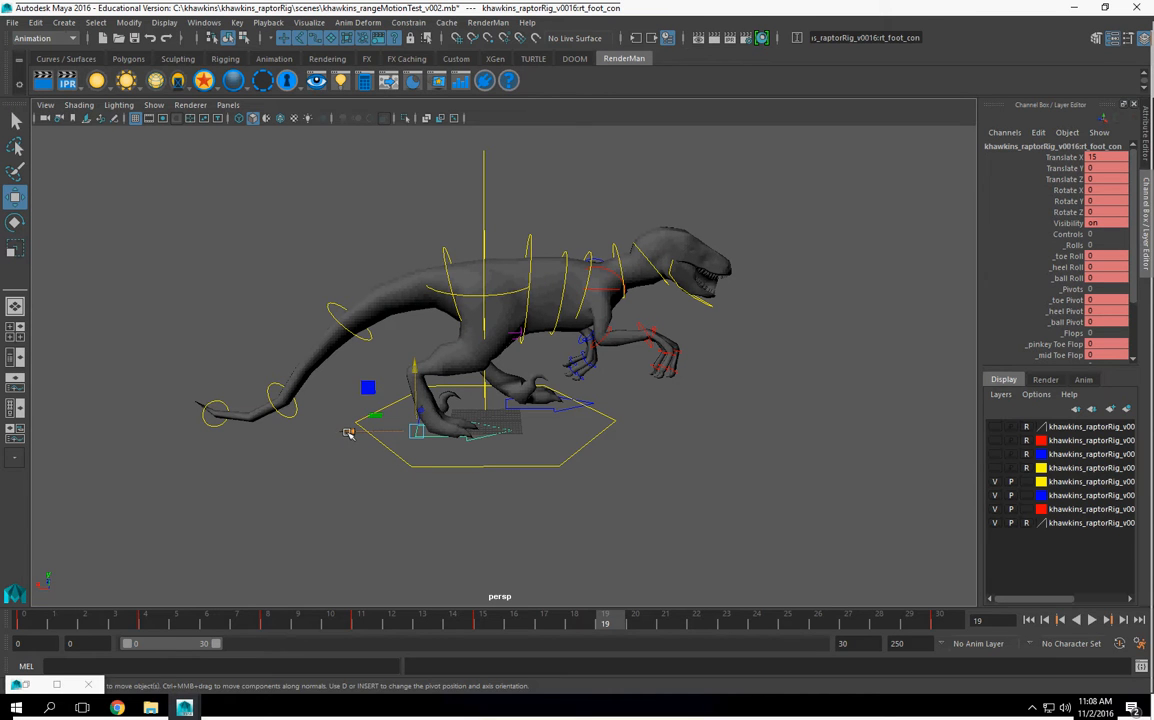
drag(348, 432, 333, 433)
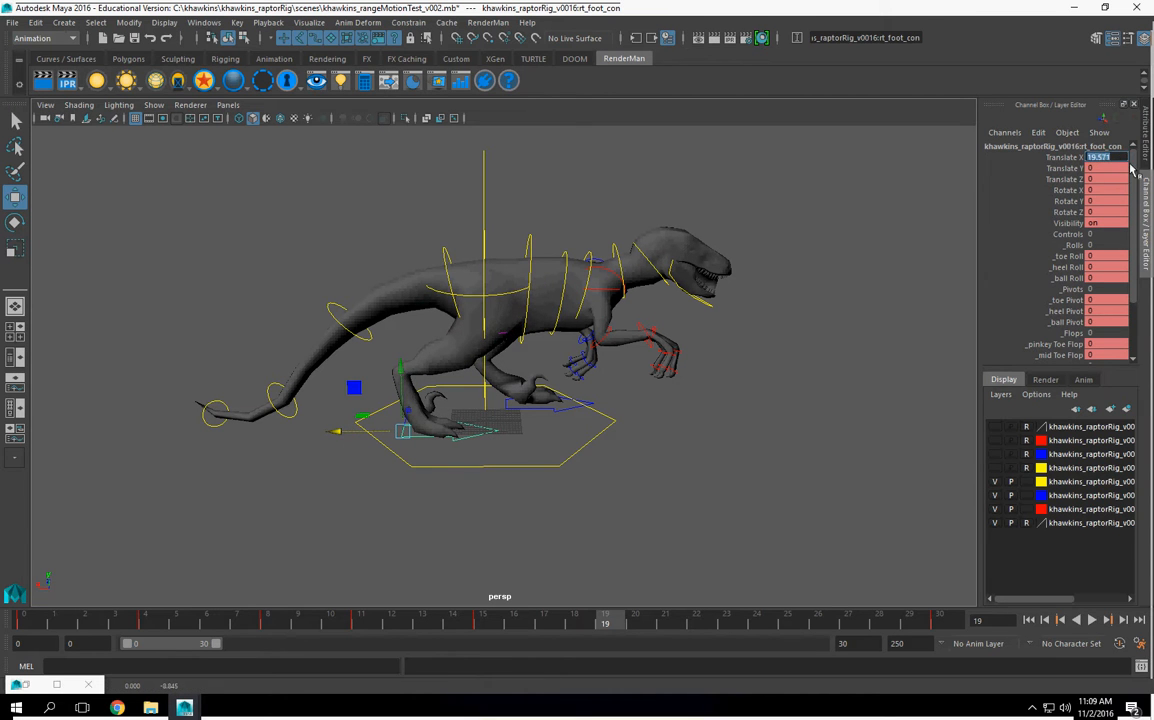
Step: Set the right foot control's Translate X to 20, select all the rig controls and key the pose at frame 19
key(Return)
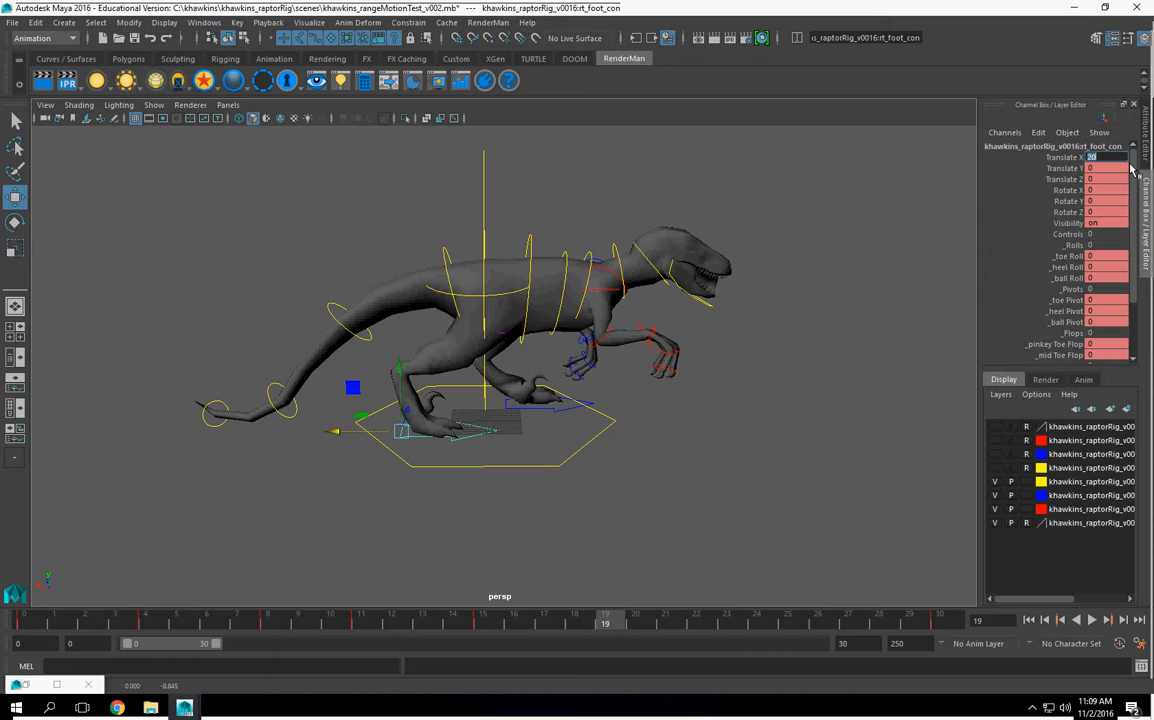
alt+drag(667, 407, 507, 440)
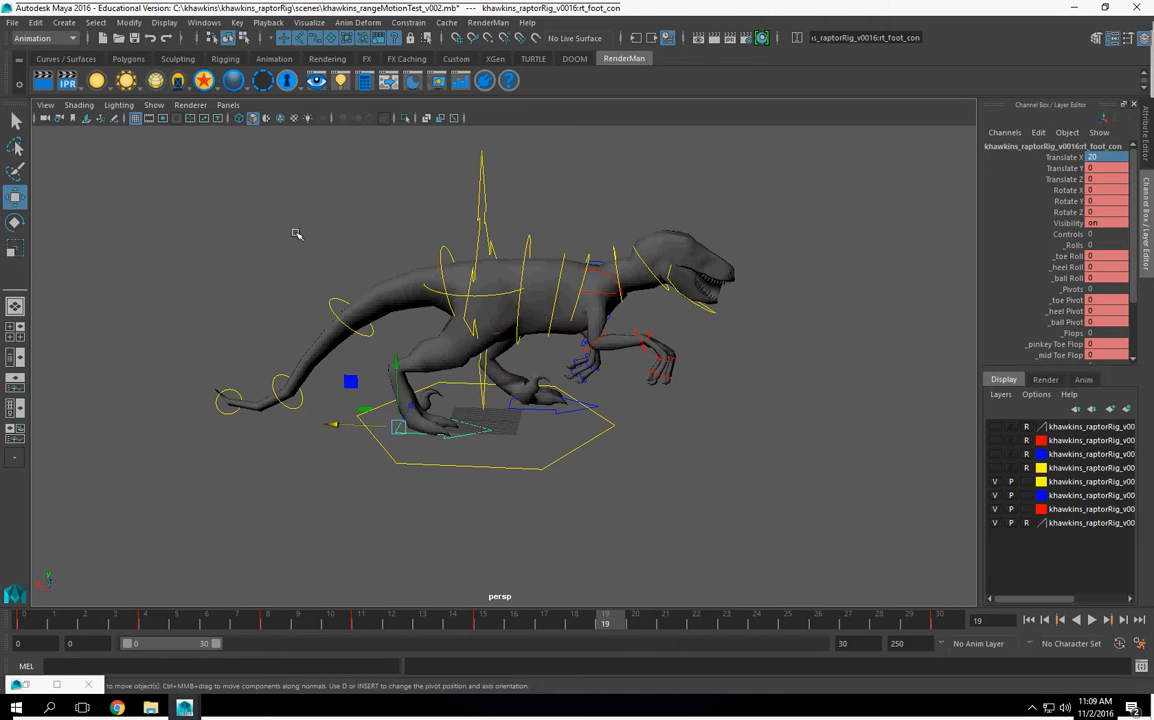
drag(690, 442, 794, 498)
alt+drag(670, 479, 668, 482)
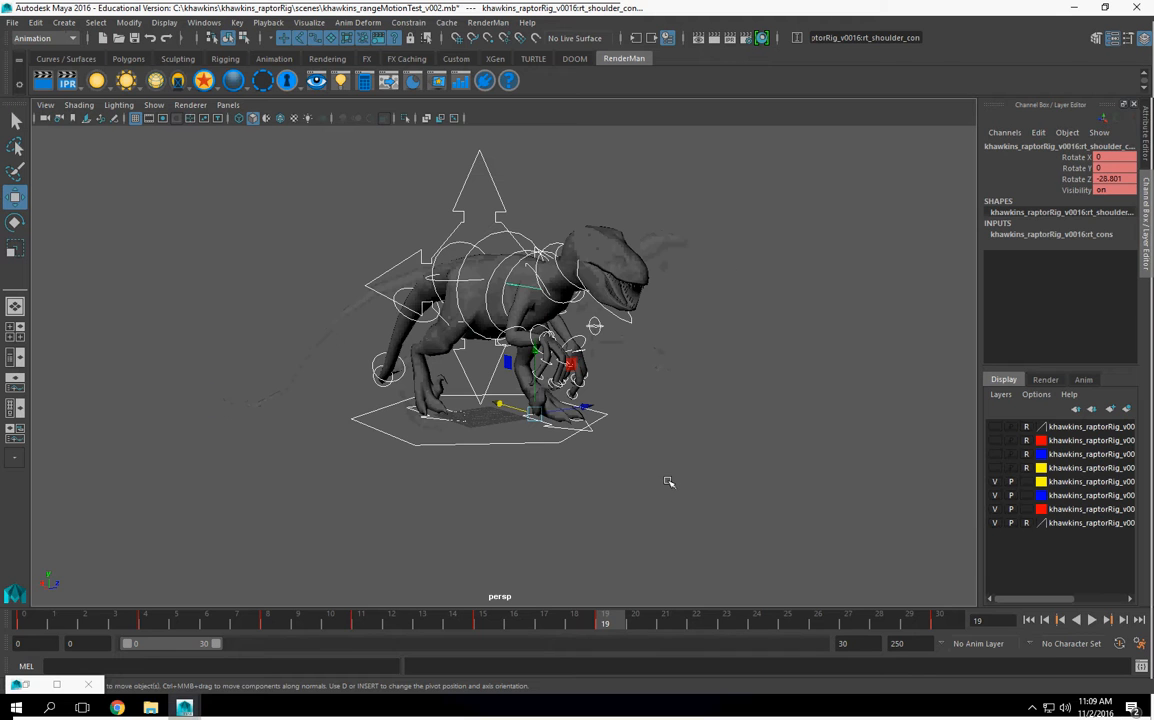
key(s)
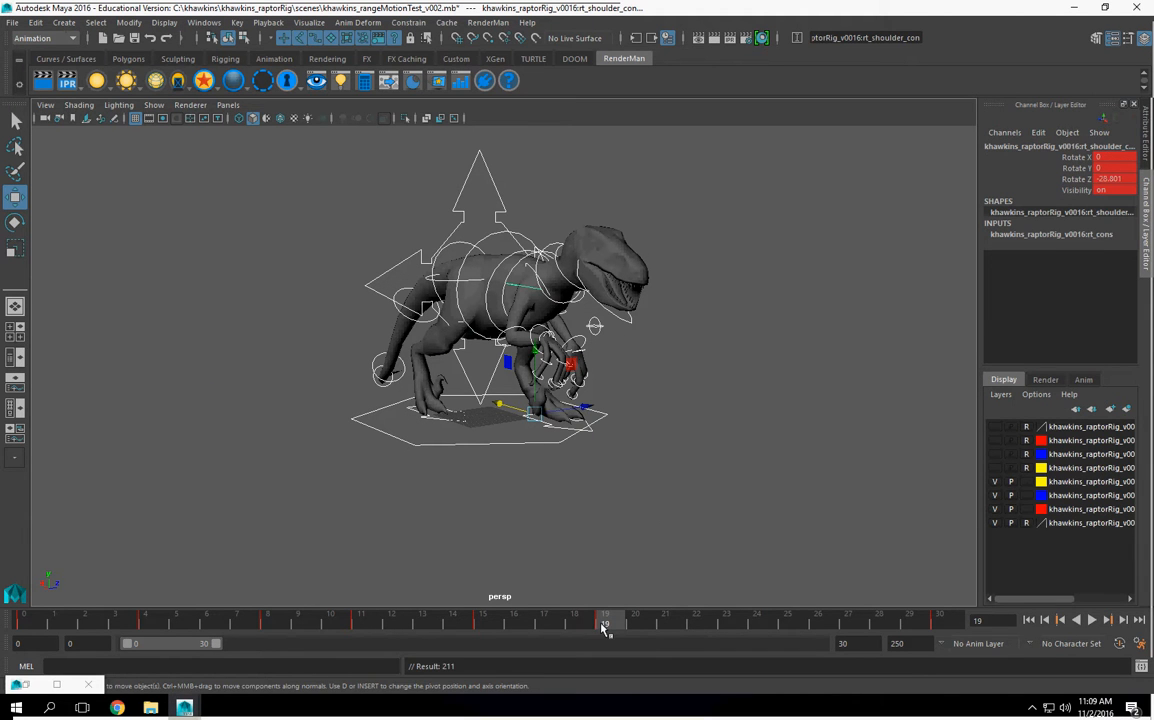
Step: Set the left foot control's Translate X to 20 at frame 4 and key it
alt+drag(520, 441, 518, 444)
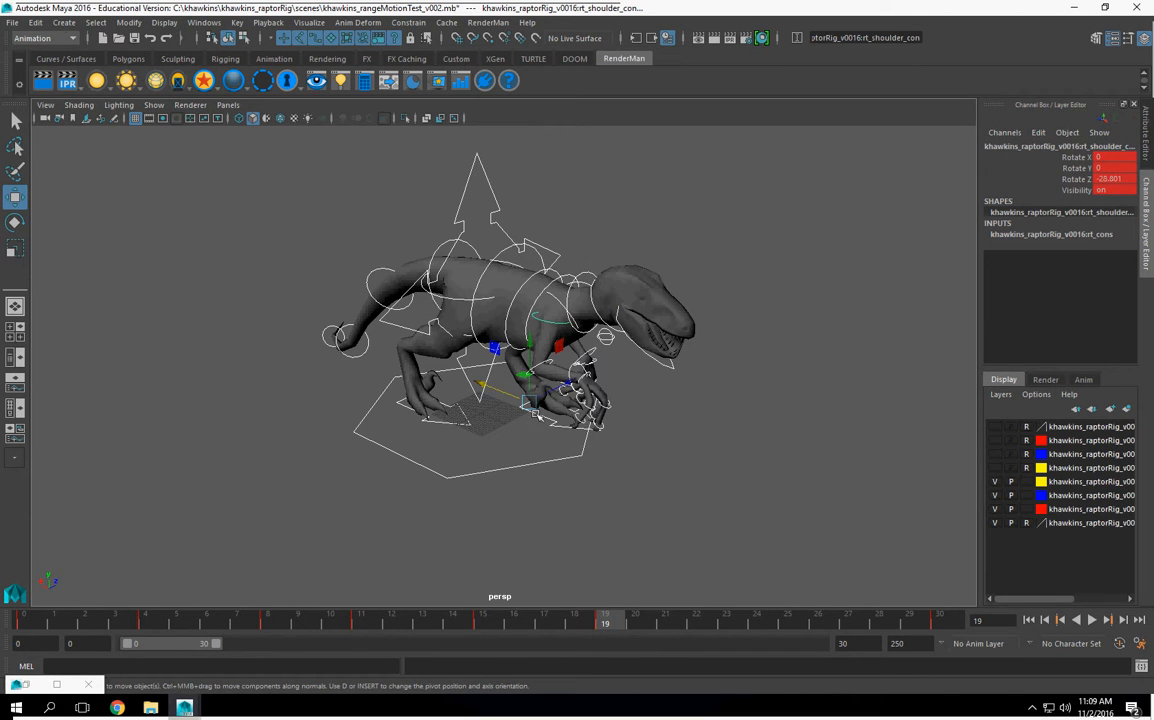
click(532, 411)
click(144, 623)
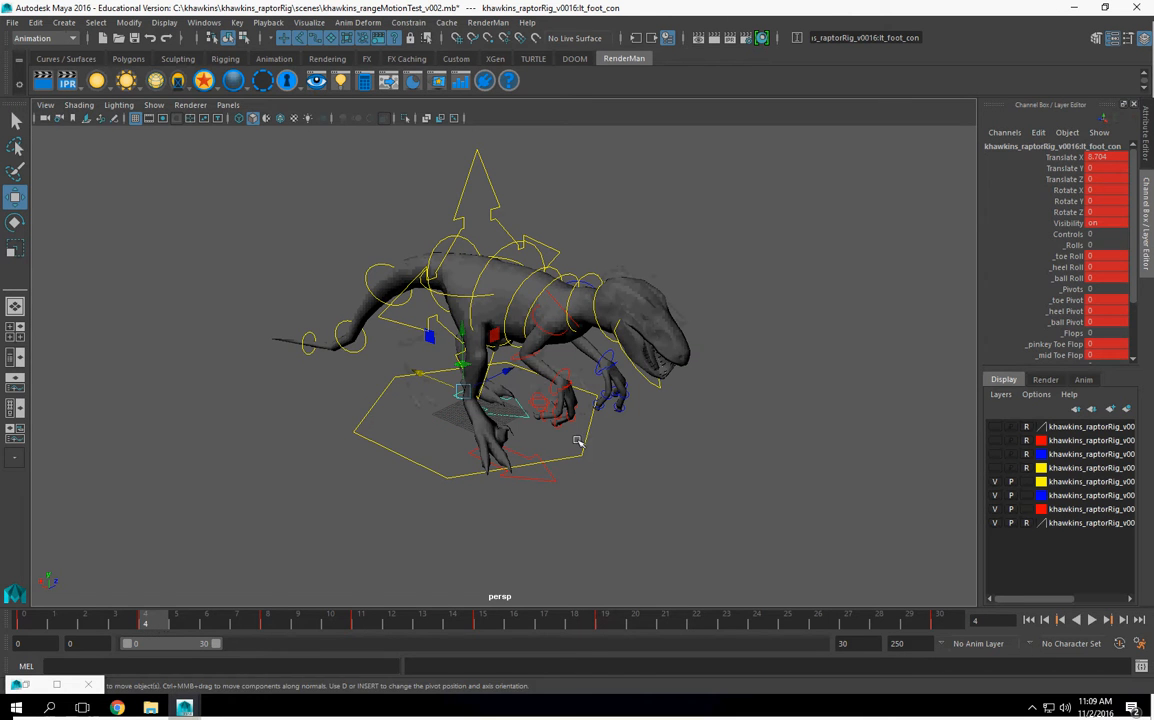
alt+drag(559, 434, 567, 433)
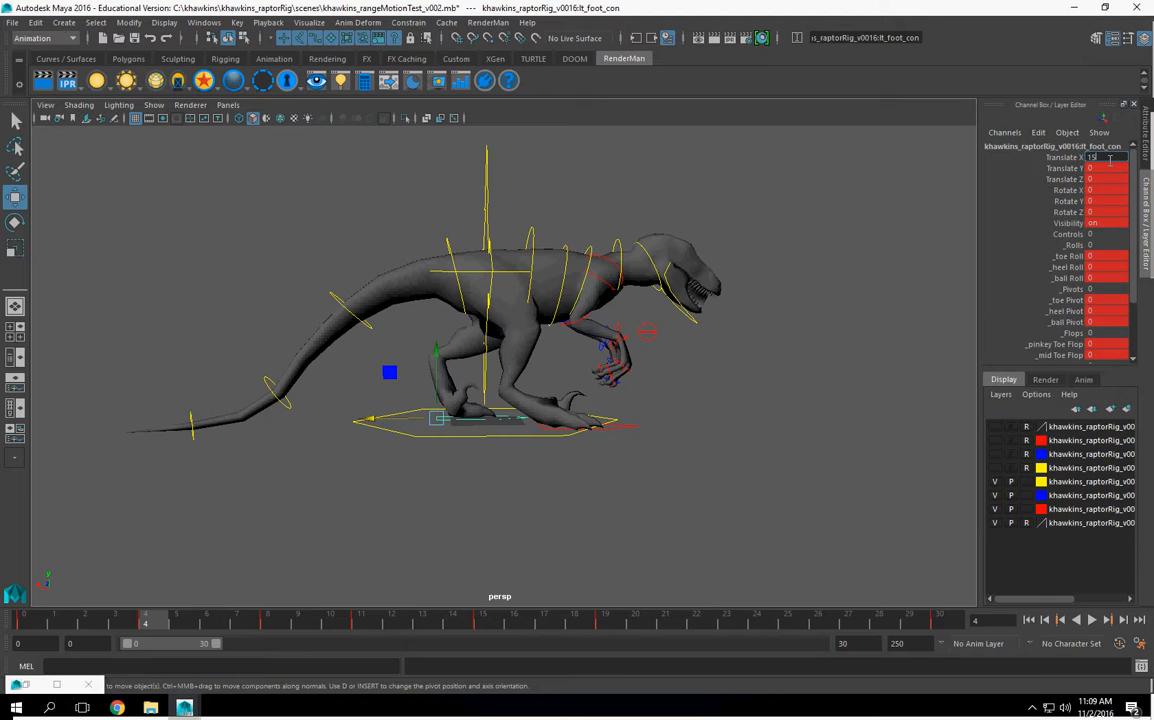
key(Return)
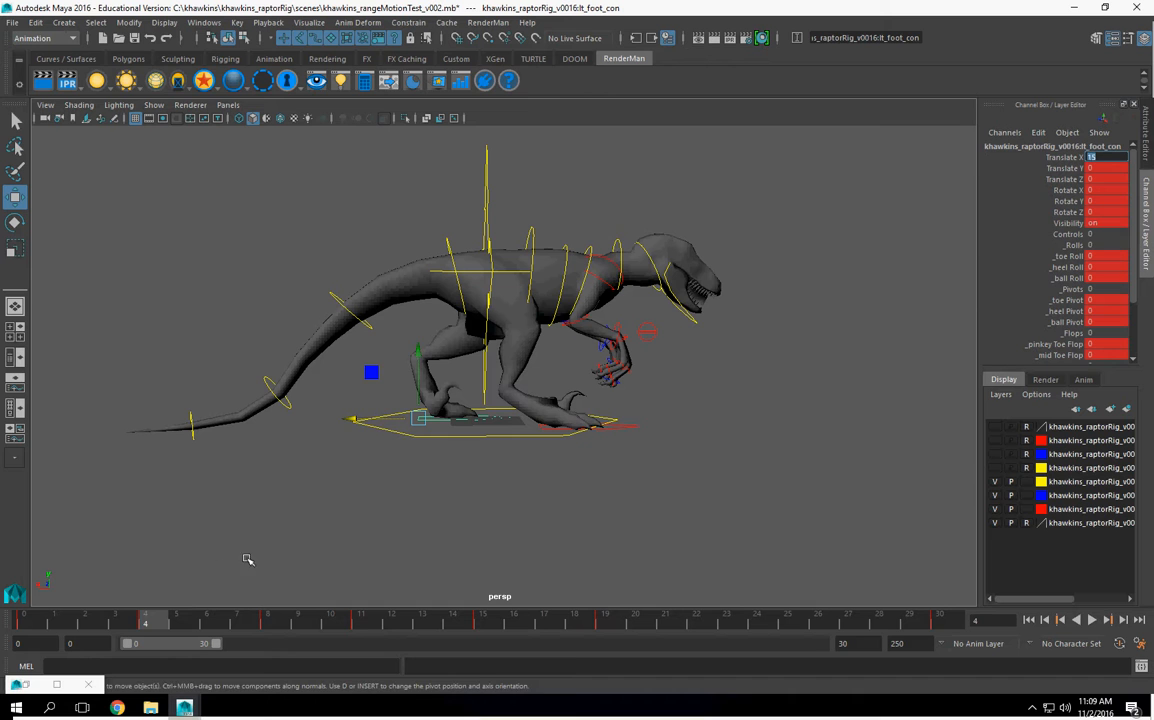
key(alt+v)
key(alt+v)
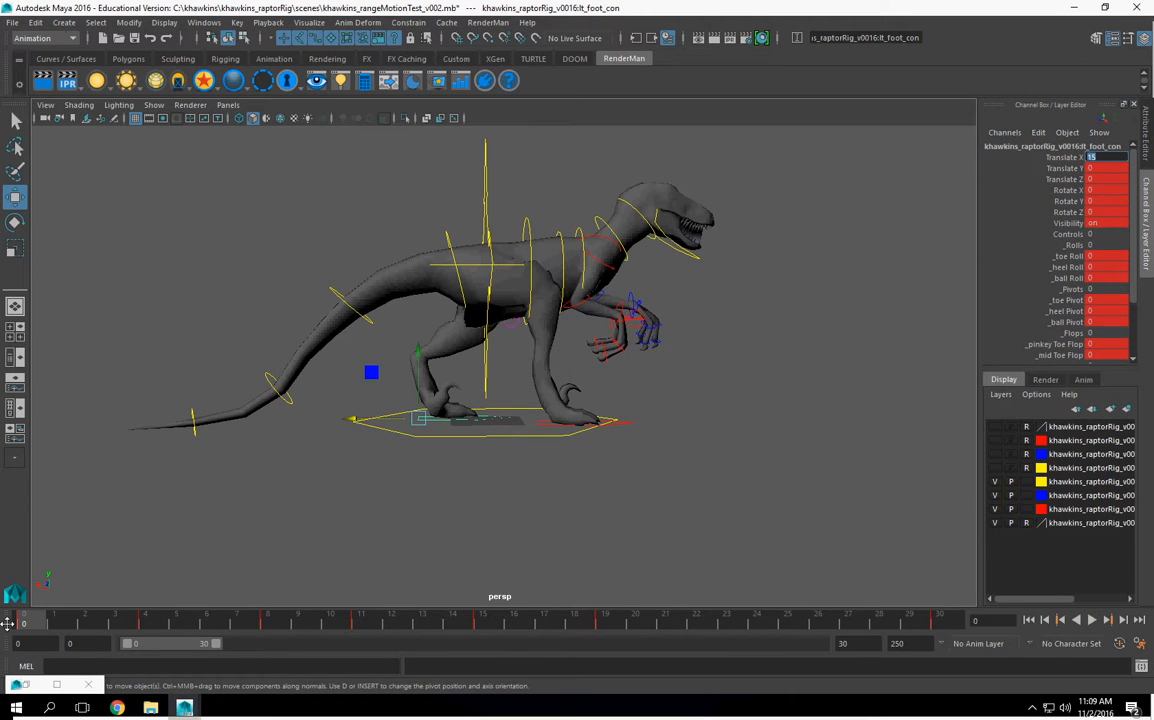
click(145, 620)
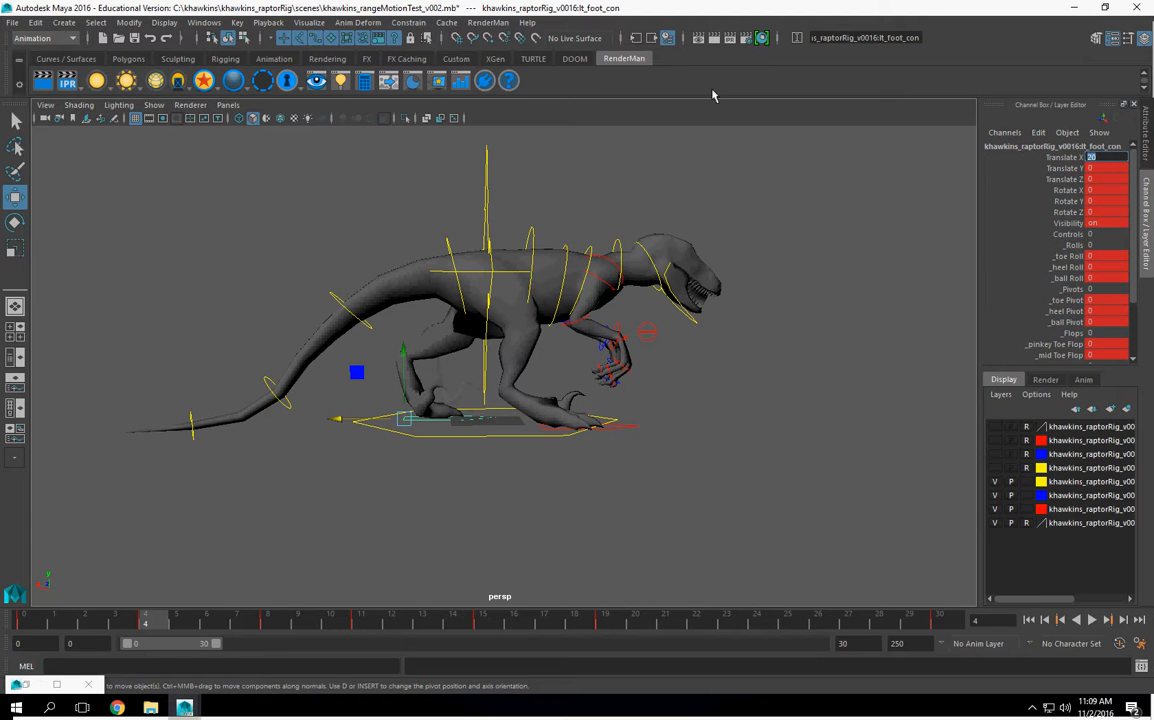
alt+drag(791, 427, 784, 430)
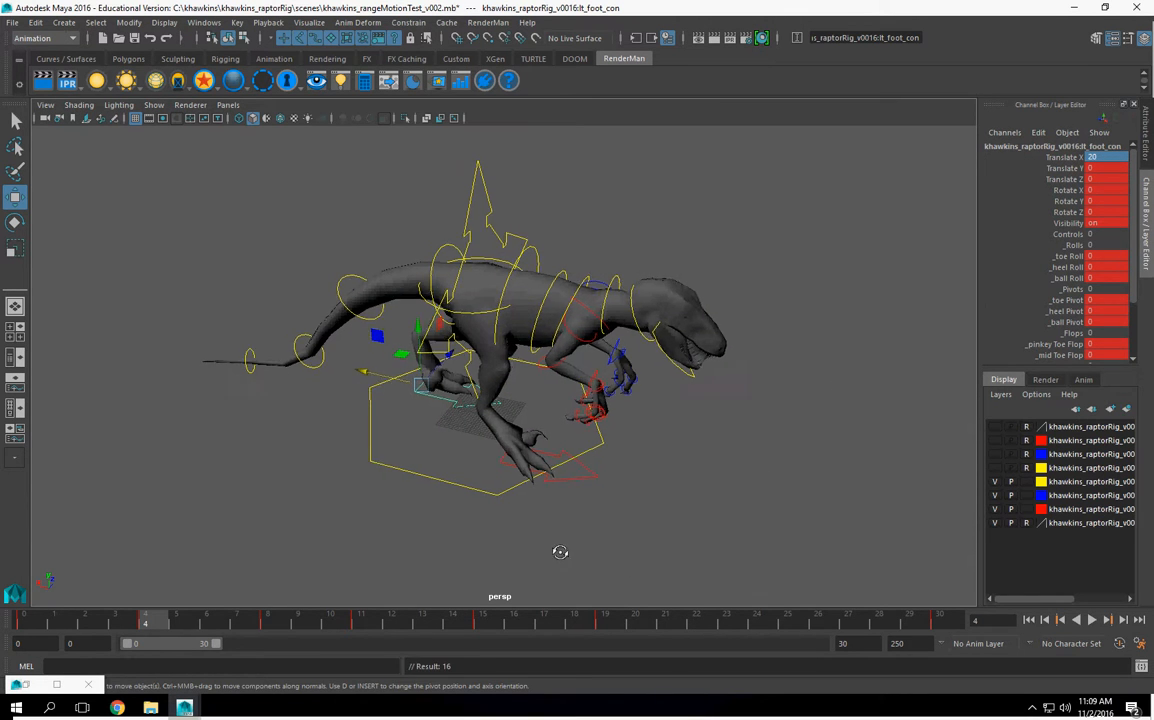
Step: Play and scrub the walk cycle around frame 19 to review the motion, and go to frame 23
alt+drag(627, 565, 285, 623)
drag(120, 630, 608, 670)
alt+drag(514, 483, 608, 421)
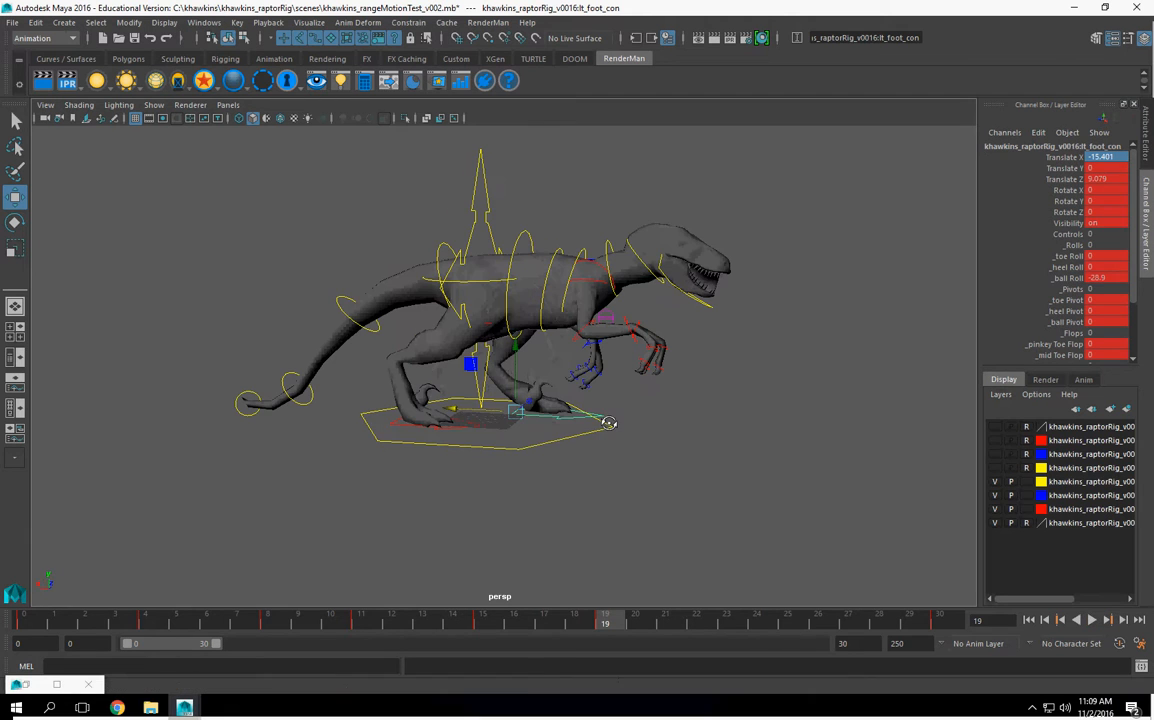
key(alt+v)
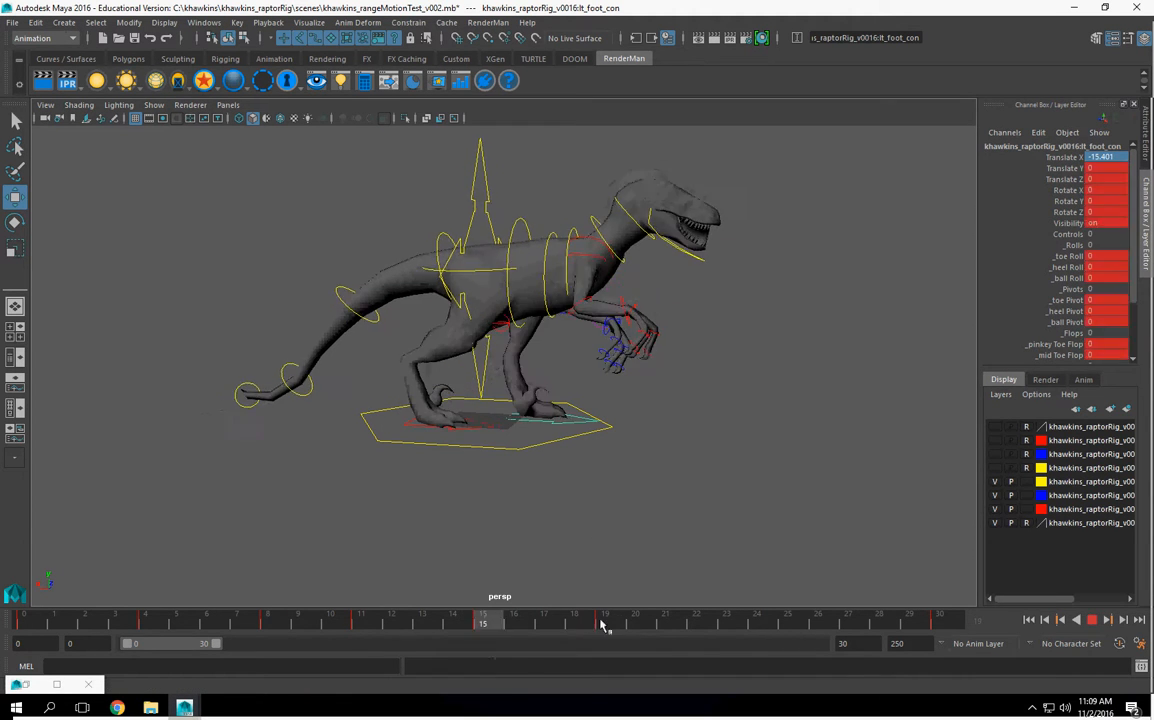
key(alt+v)
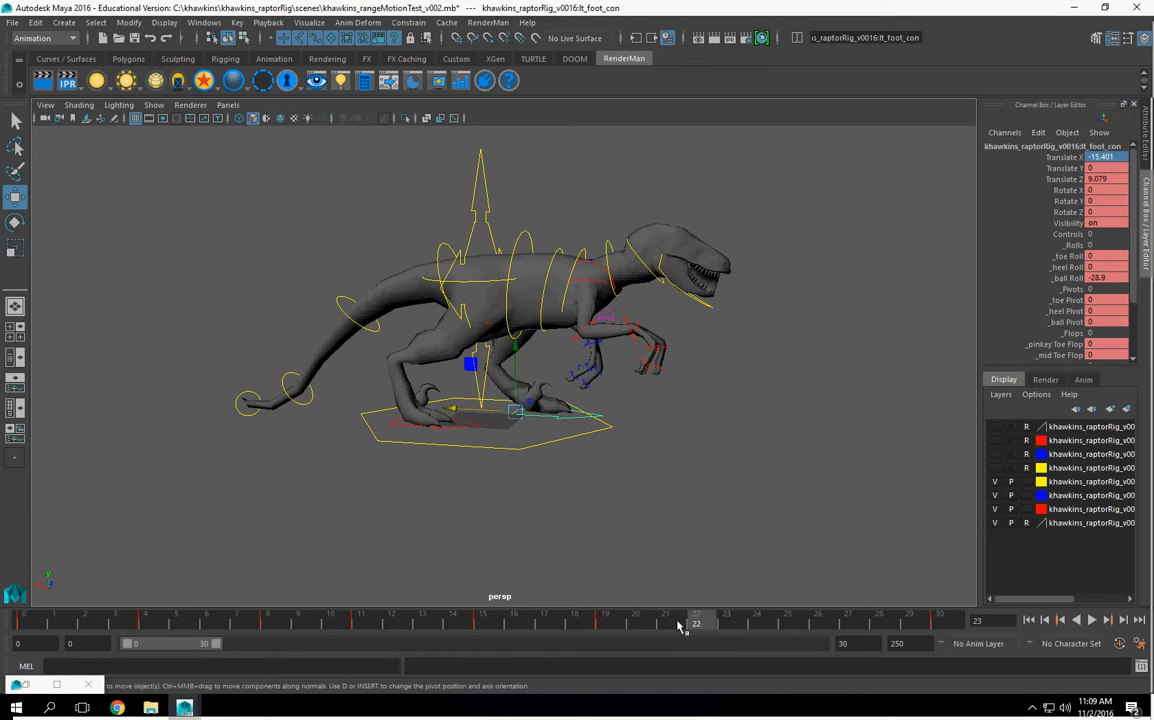
key(alt+v)
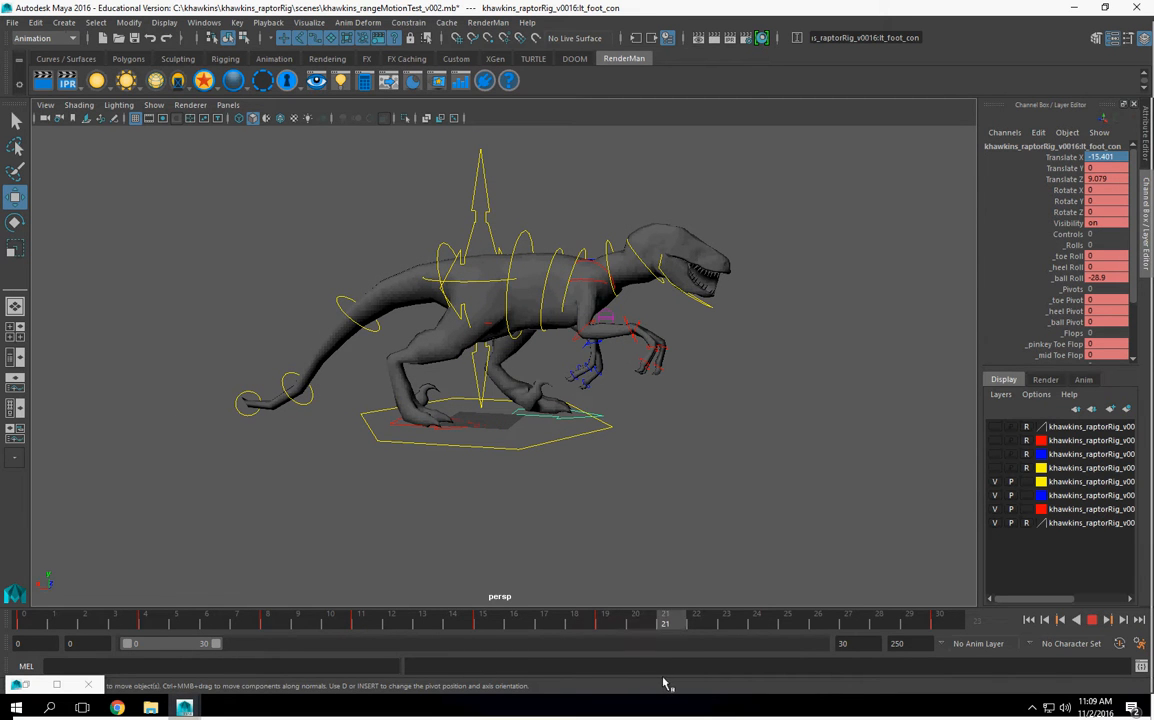
drag(757, 678, 731, 675)
alt+right_drag(549, 322, 641, 356)
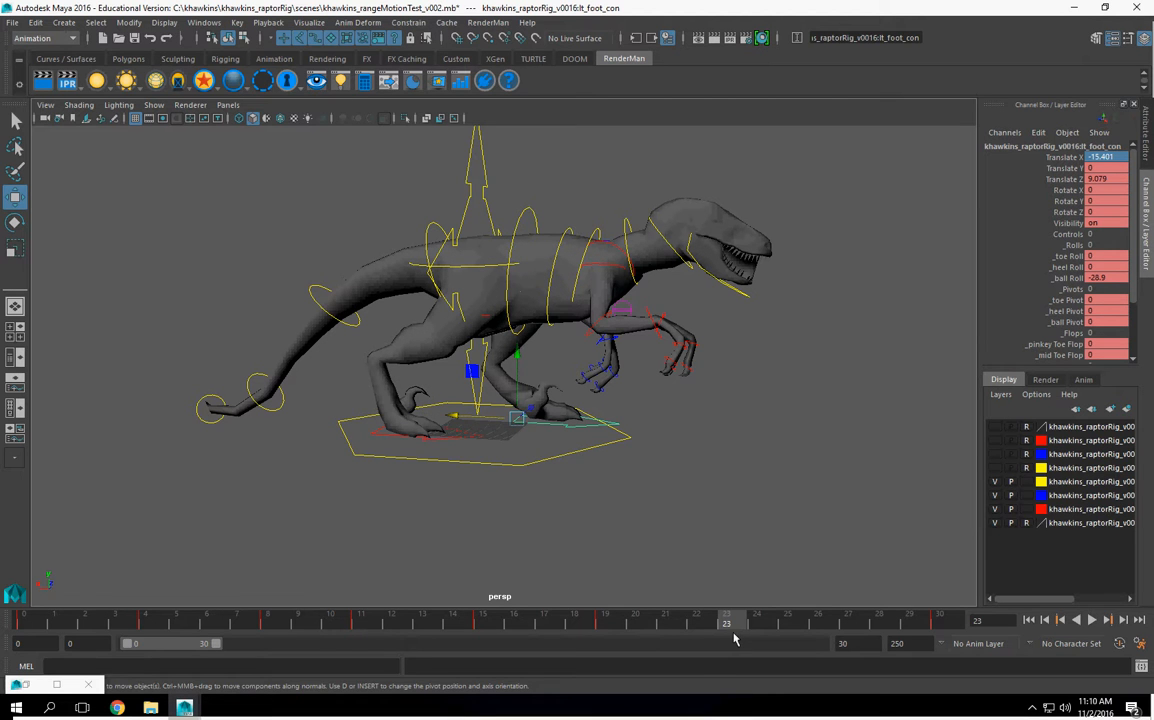
drag(740, 628, 706, 628)
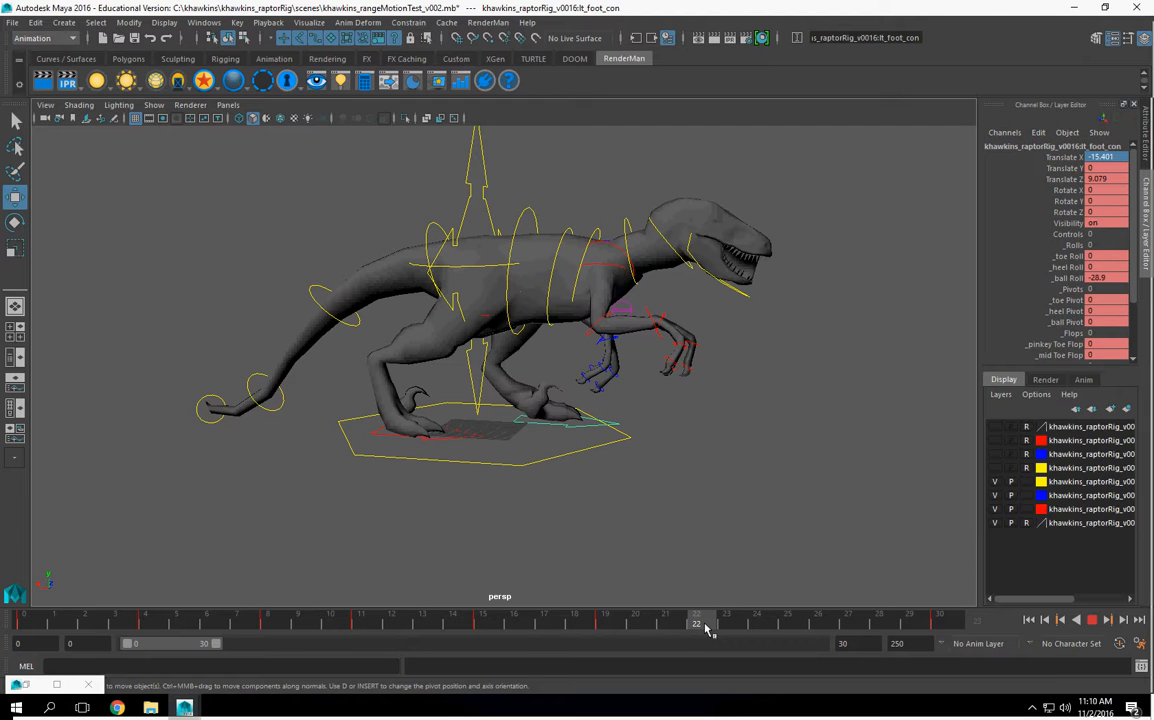
drag(706, 627, 730, 627)
Step: Raise the main body control at frame 23 to lift the raptor's body
alt+drag(732, 446, 520, 213)
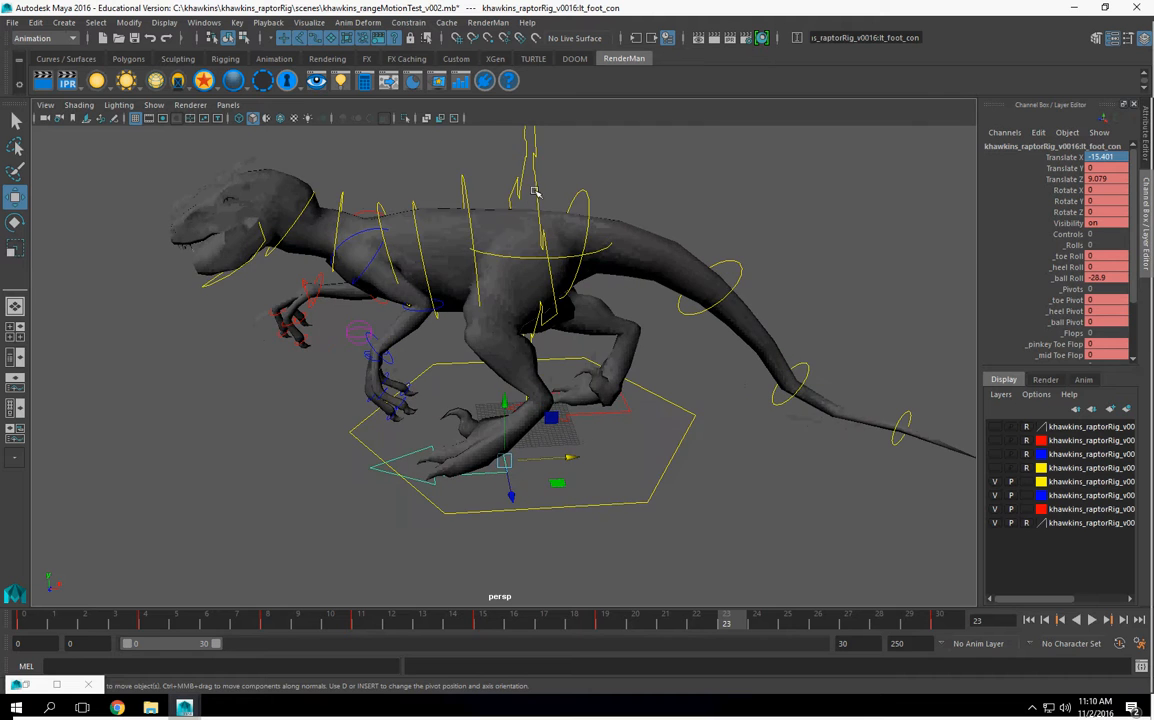
click(535, 190)
alt+right_drag(535, 190, 494, 276)
alt+drag(494, 276, 506, 204)
alt+drag(555, 276, 575, 279)
Step: Move the left foot control back to a Translate X of about 2.465 at frame 23 and set its ball Roll to 0
alt+drag(571, 377, 620, 437)
click(510, 433)
double_click(1096, 278)
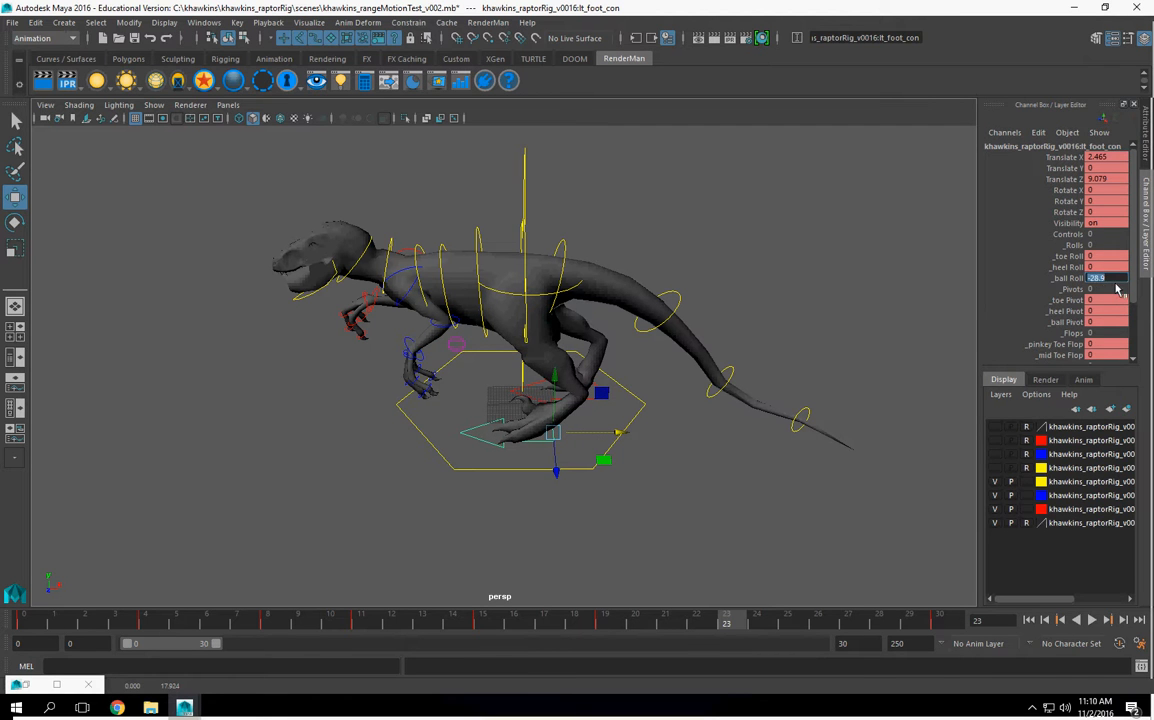
key(Return)
Step: Lift the right foot control forward to a Translate X of about -6.438 and a Translate Y of about 14.672 at frame 23
alt+drag(695, 368, 475, 436)
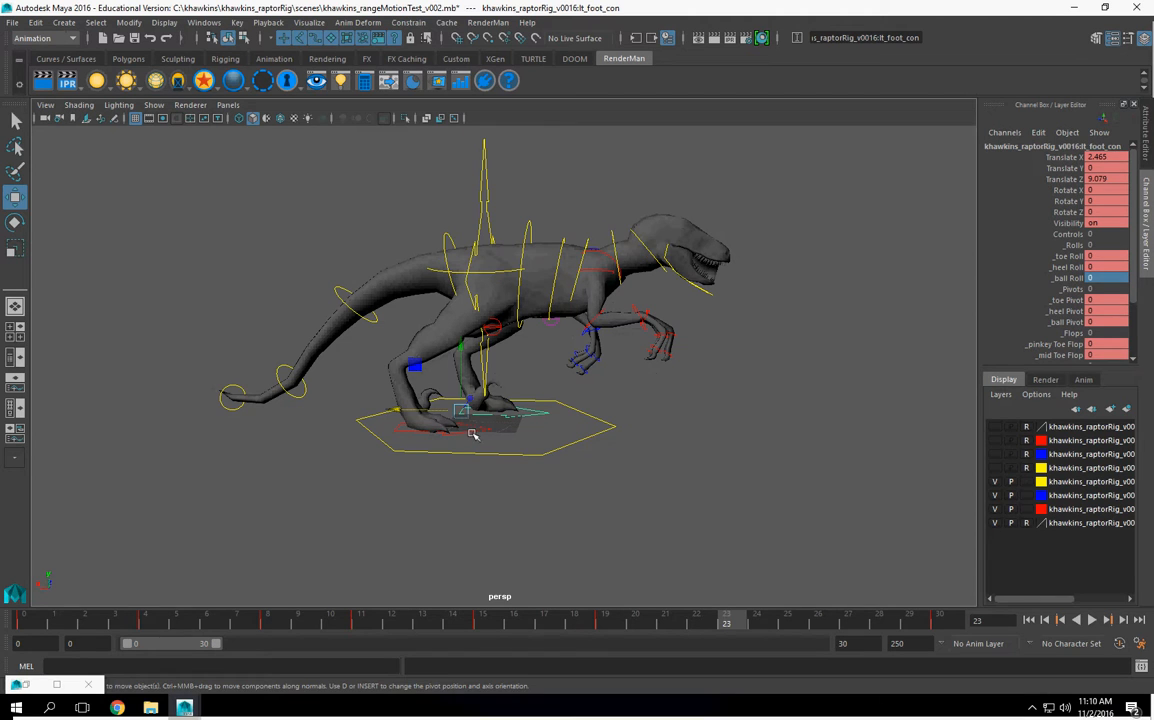
click(472, 433)
drag(395, 357, 399, 321)
drag(336, 387, 412, 406)
alt+drag(539, 380, 546, 368)
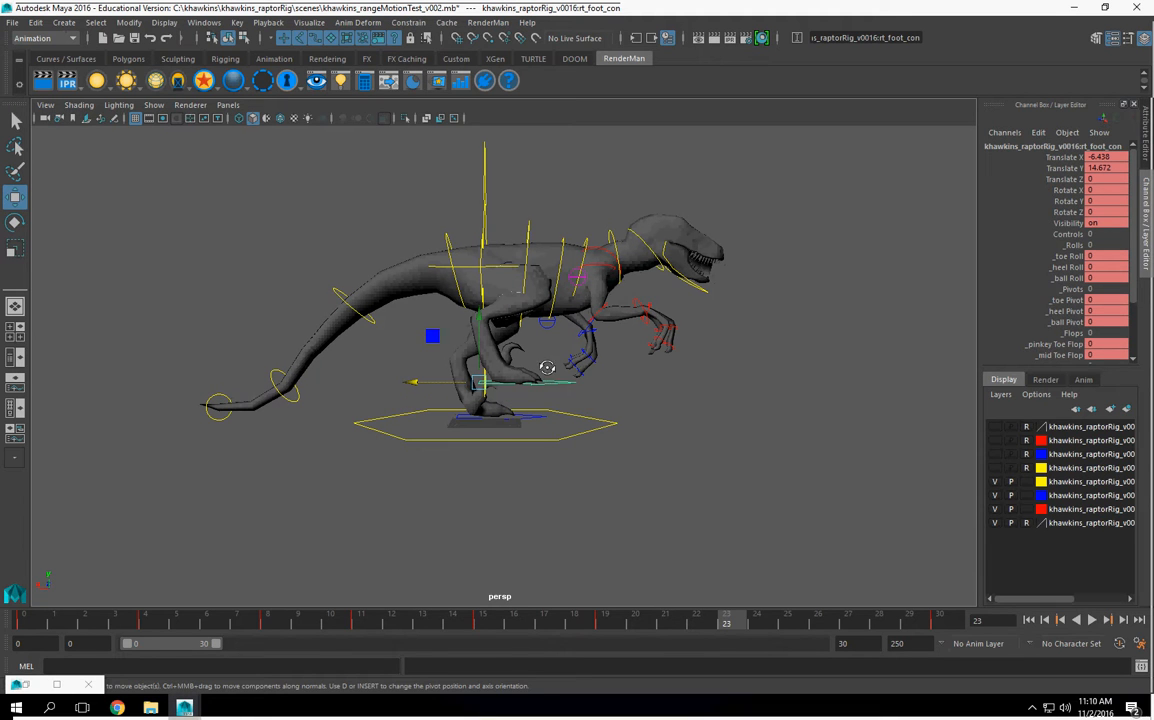
Step: Adjust the raised right foot's ball Roll at frame 23
click(1063, 280)
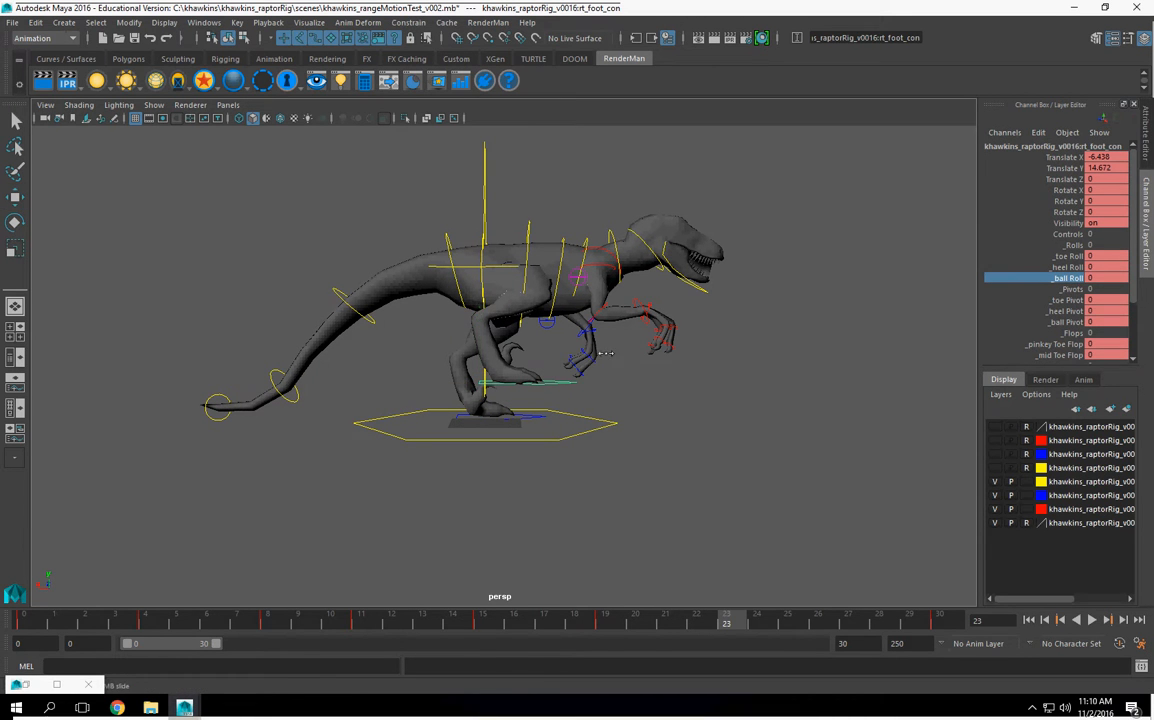
middle_drag(532, 374, 490, 382)
key(w)
Step: Rotate the hip control for the frame 23 pose and deselect it
alt+drag(572, 478, 423, 388)
alt+drag(528, 410, 622, 291)
click(607, 282)
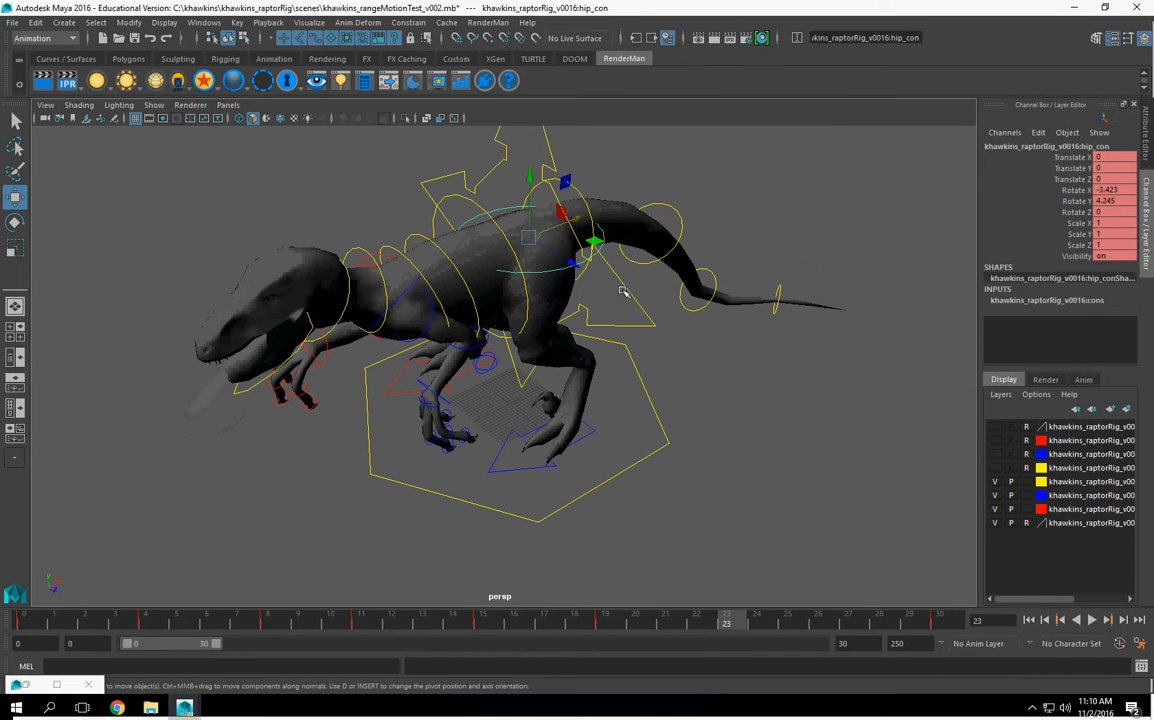
click(15, 222)
alt+drag(528, 211, 476, 299)
click(555, 280)
click(592, 142)
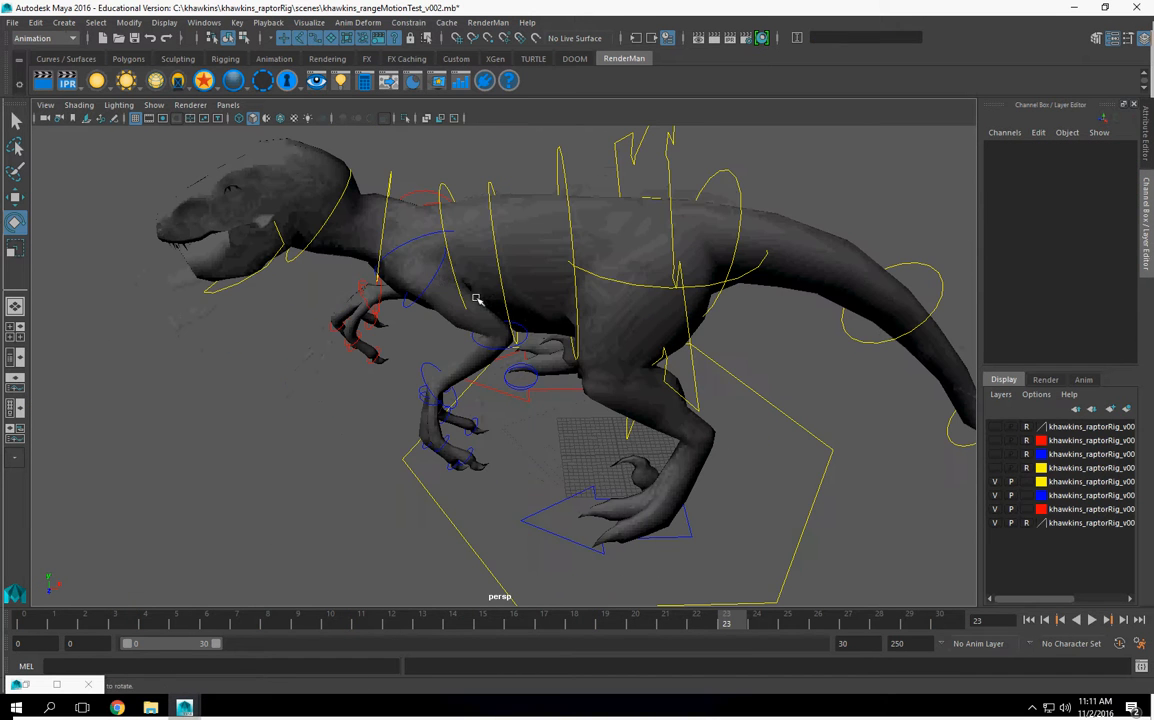
Step: Rotate the left shoulder control to swing the upper arm forward and adjust the left elbow's bend at frame 23
click(391, 261)
alt+drag(388, 288, 443, 317)
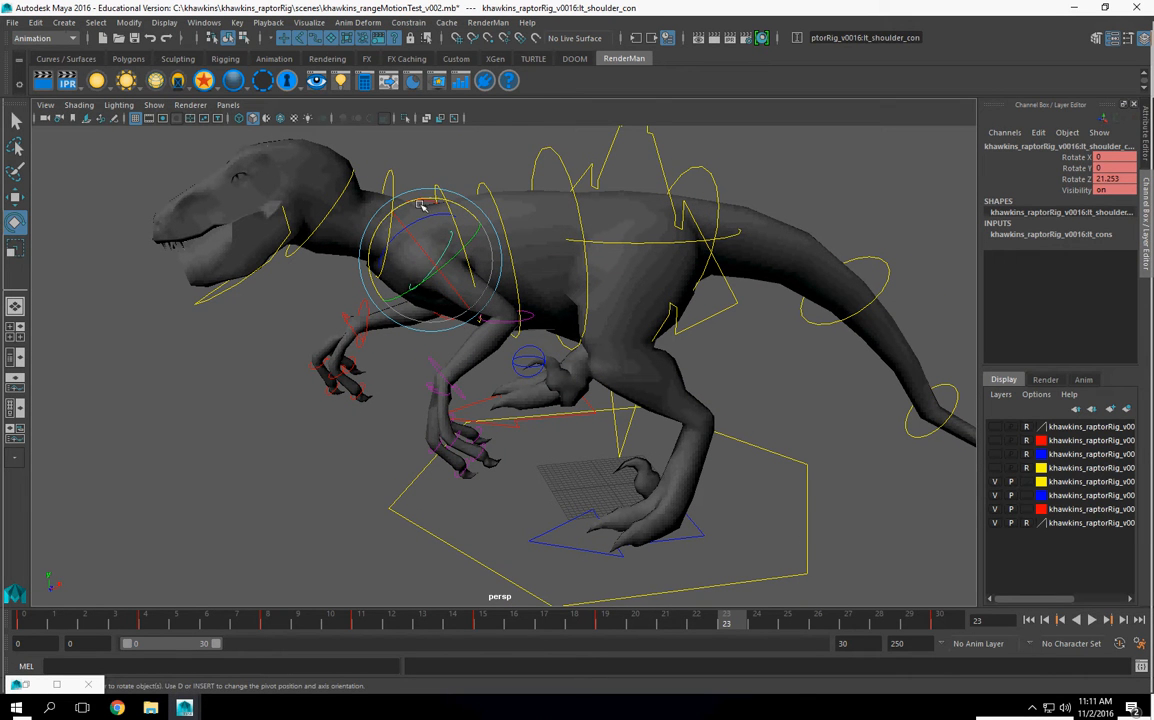
drag(433, 197, 464, 214)
click(478, 357)
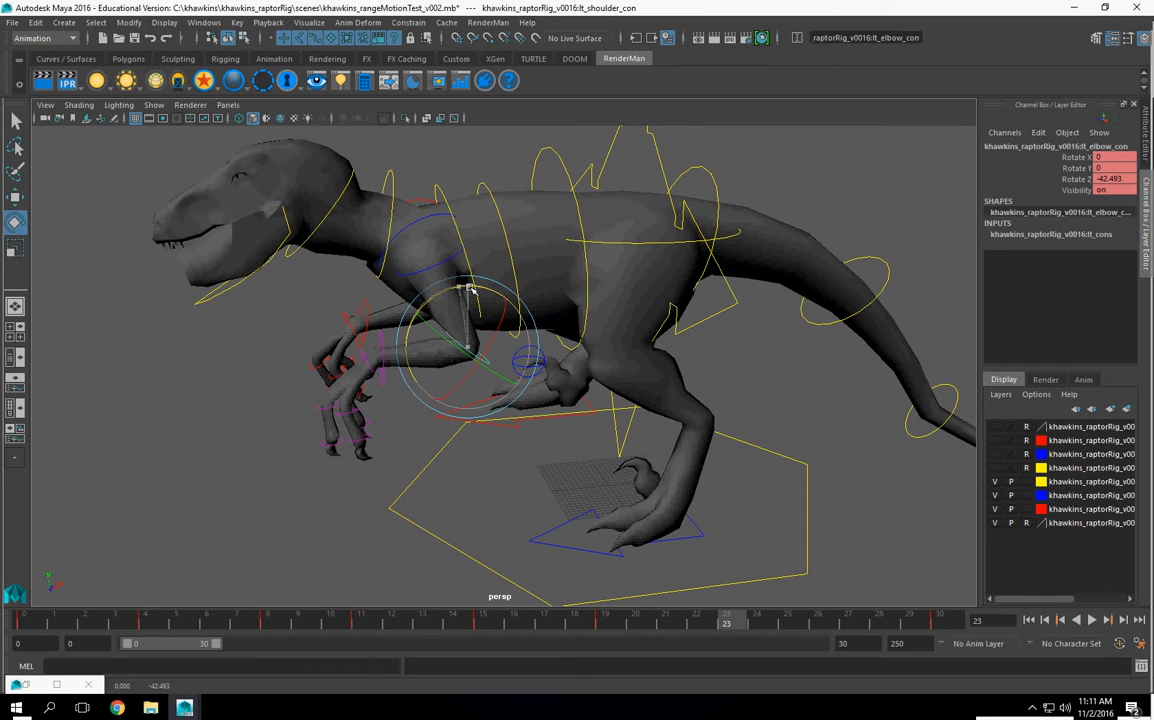
alt+drag(470, 276, 527, 290)
Step: Rotate the torso controls together to tilt the chest upward and adjust the neck control's rotation at frame 23
click(550, 227)
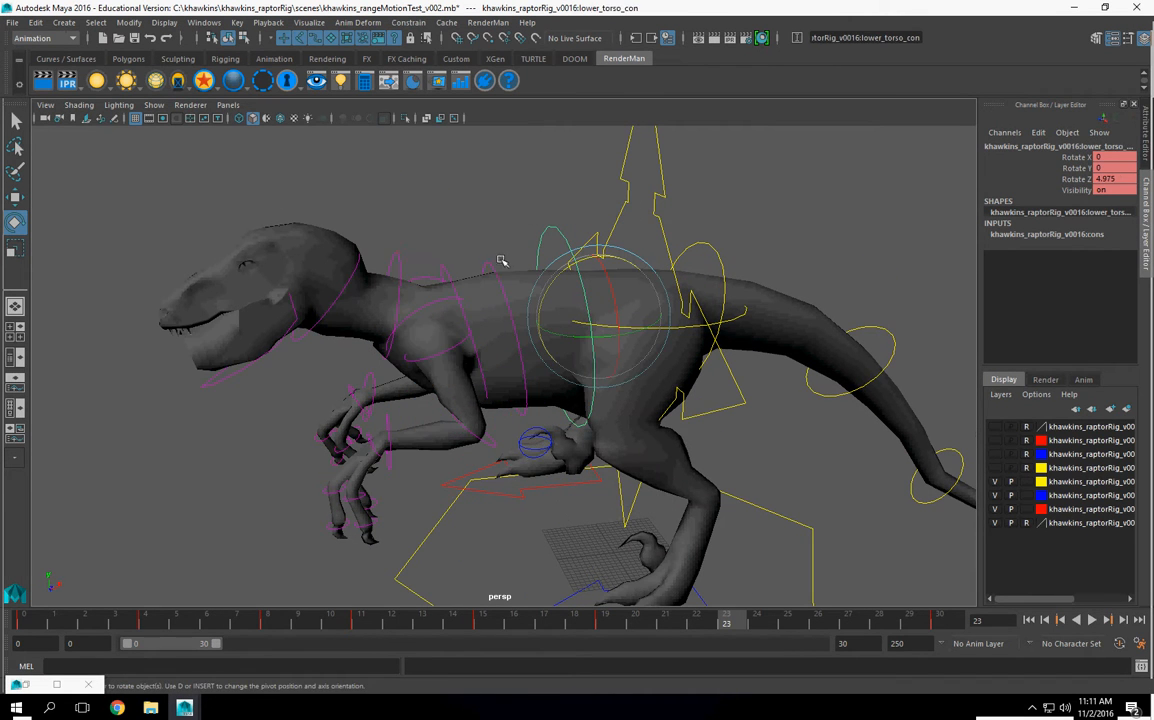
shift+click(483, 267)
shift+click(449, 267)
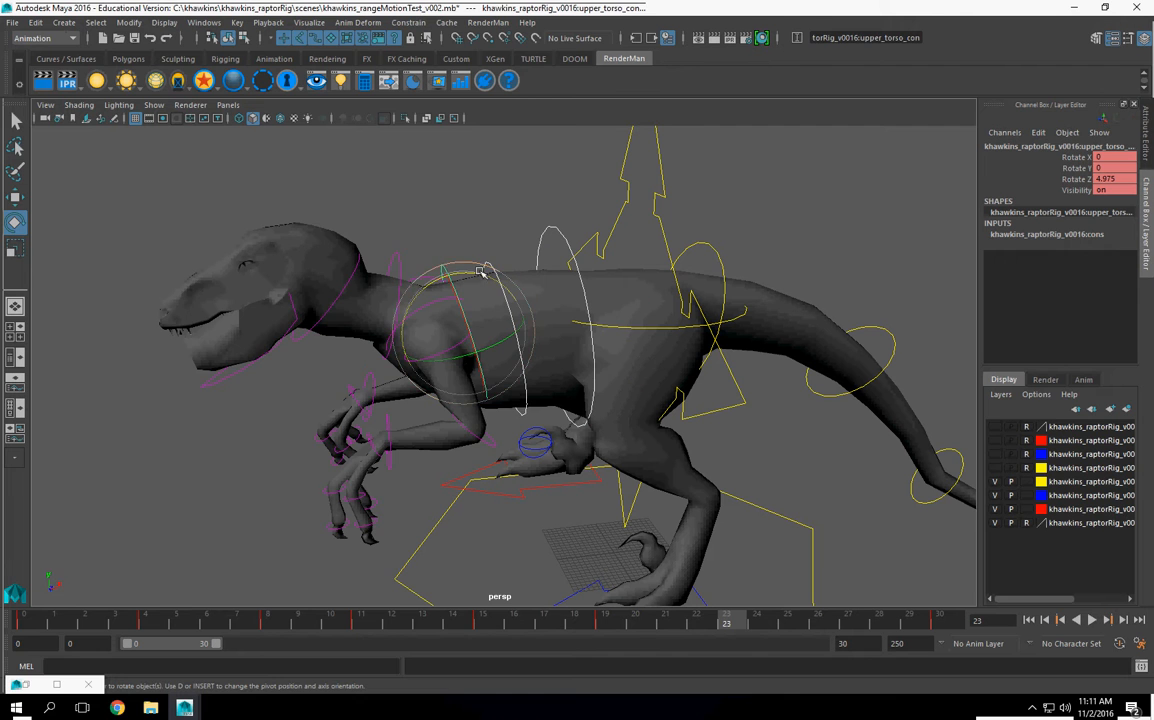
drag(483, 270, 465, 279)
click(404, 250)
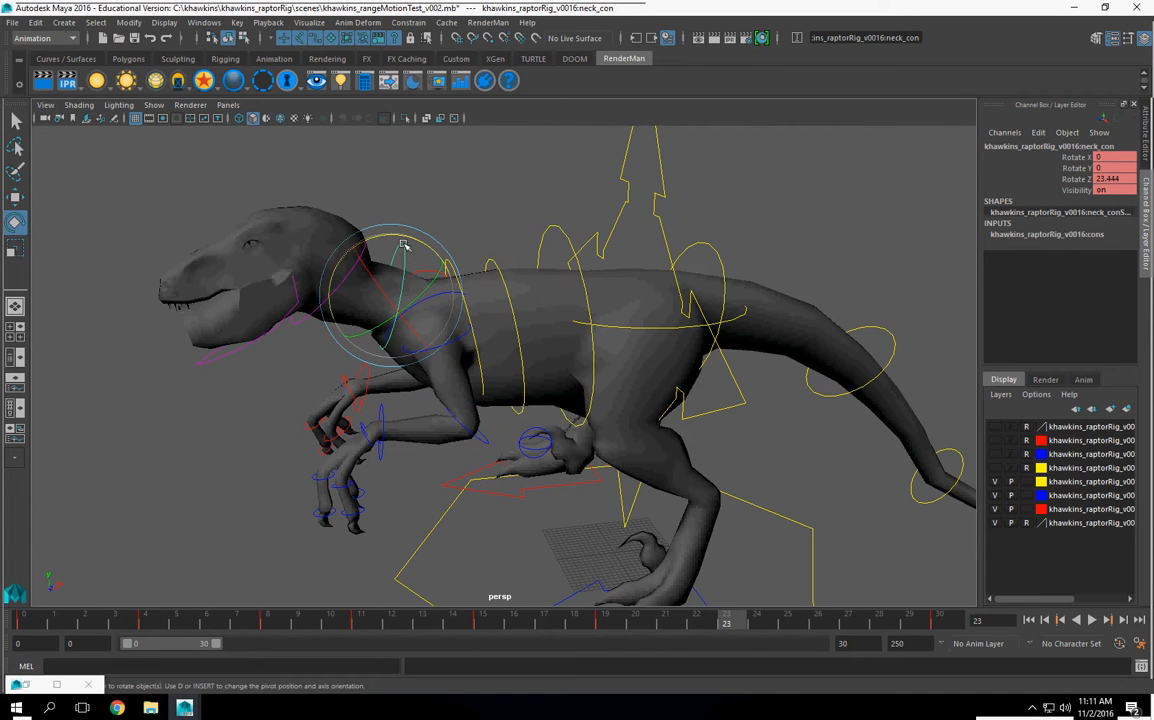
drag(408, 238, 410, 238)
Step: Rotate the right shoulder control to about -15.241 in Z, select all the rig controls and key the pose at frame 23
alt+drag(556, 327, 223, 345)
drag(773, 587, 775, 588)
alt+middle_drag(606, 551, 615, 511)
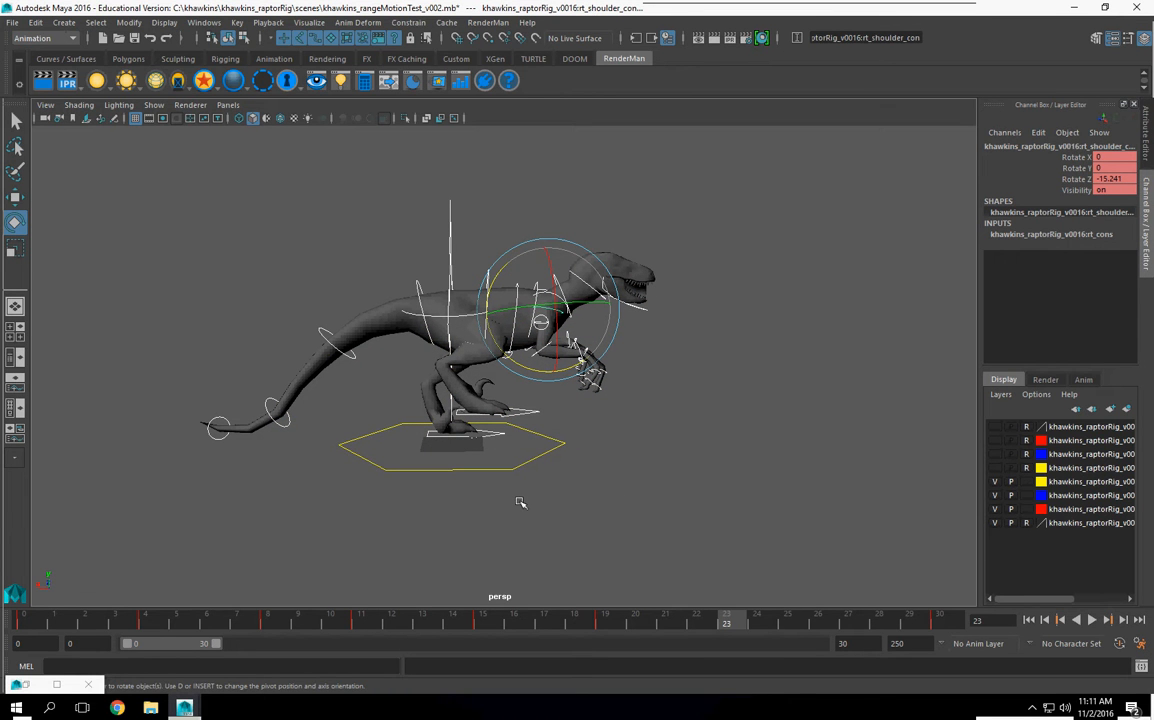
key(p)
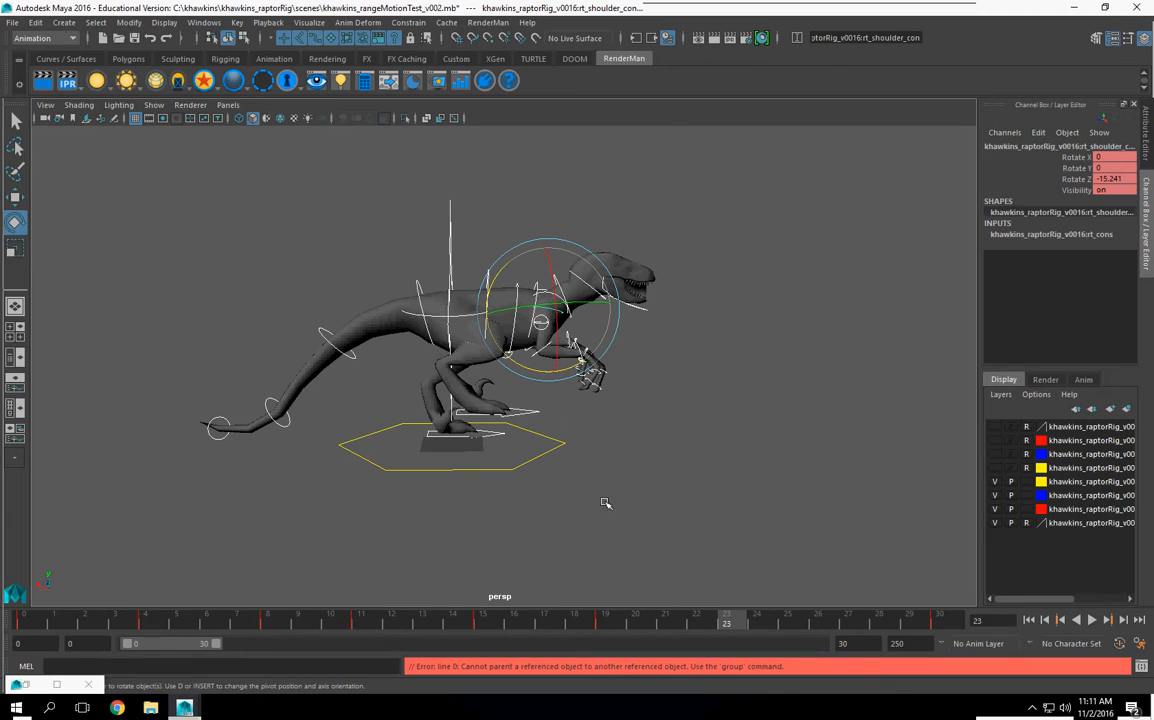
key(s)
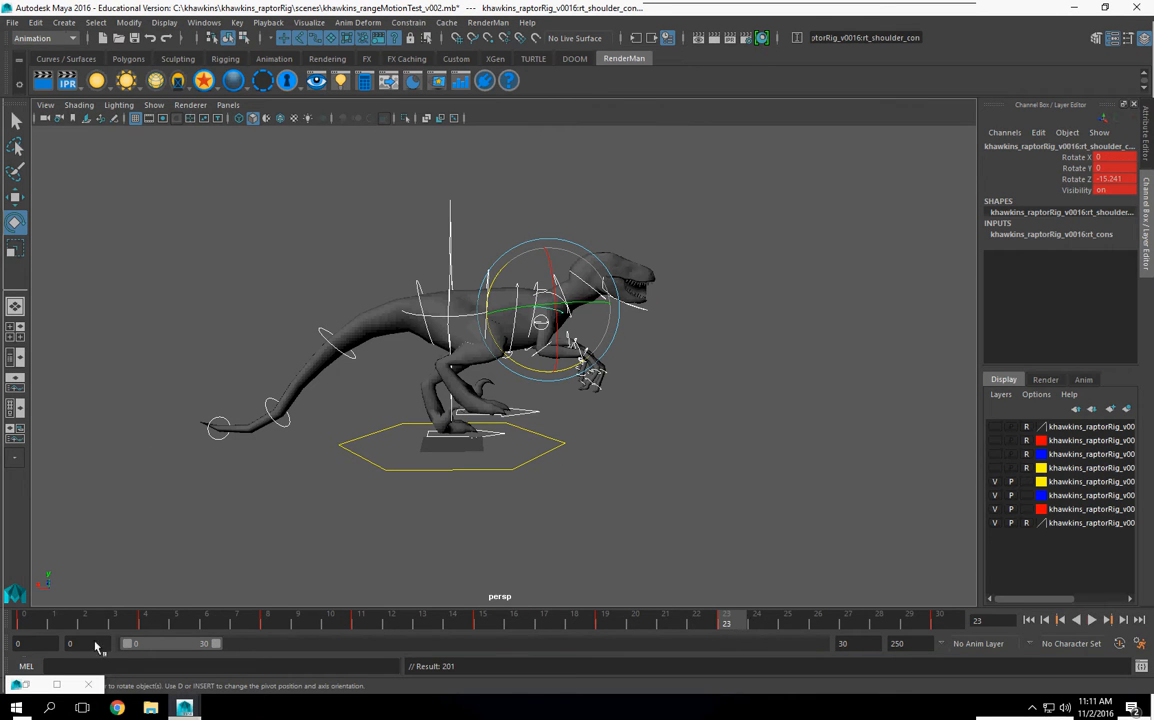
Step: Play and scrub the walk cycle up to frame 26 to review the timing of the poses
key(alt+v)
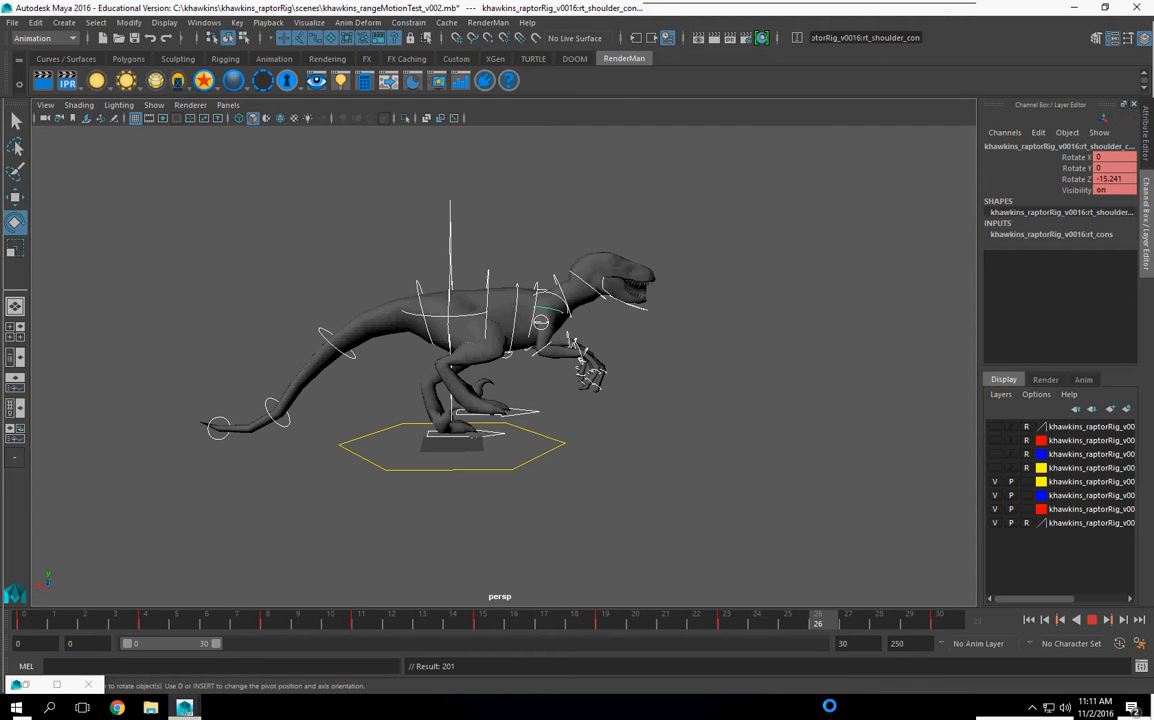
key(Escape)
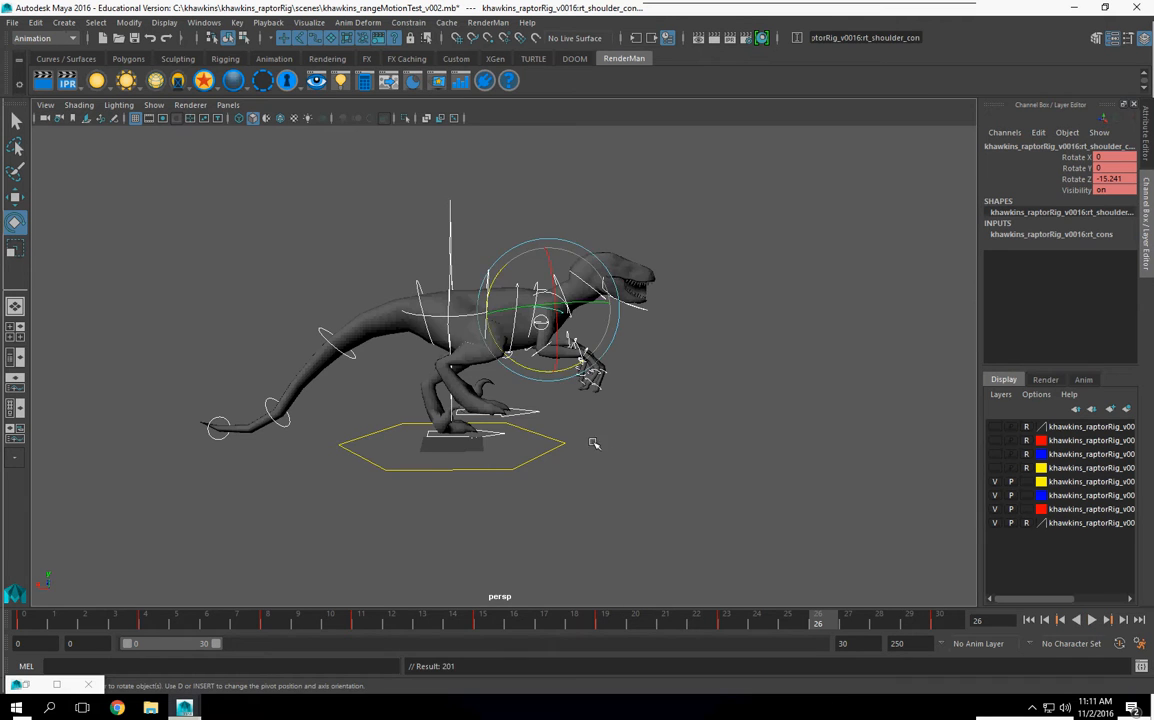
scroll(591, 442, up, 3)
drag(544, 639, 853, 676)
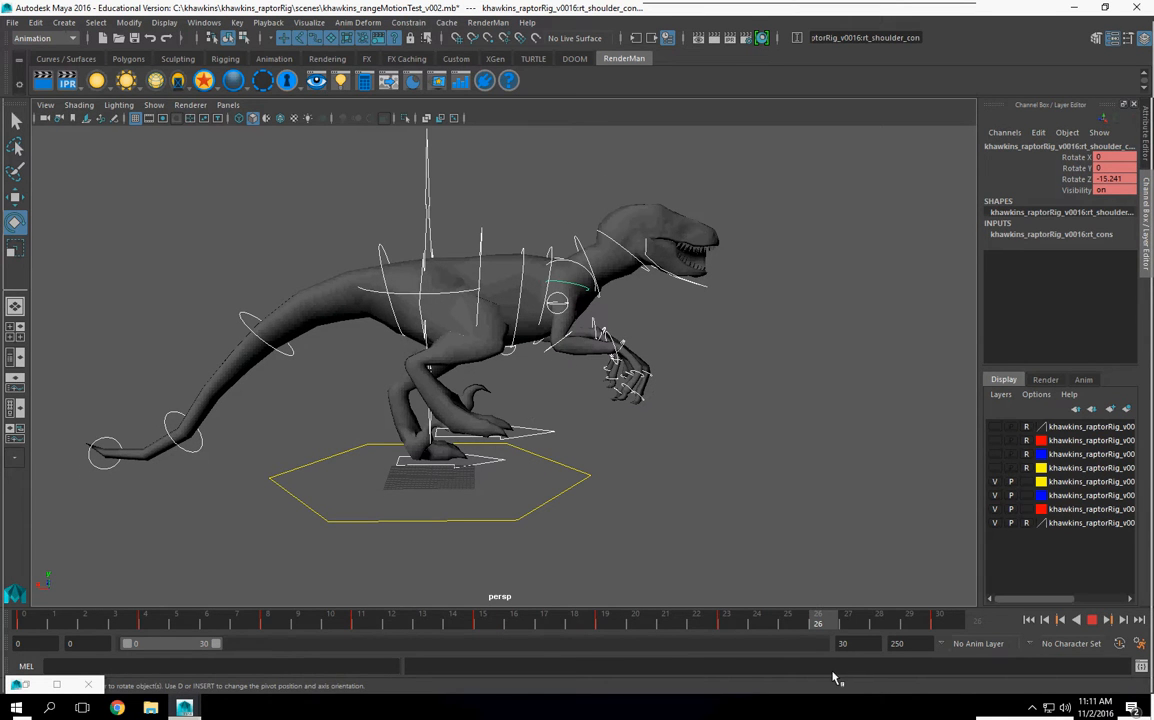
Step: Move the right foot control forward to about -30.974 in X and 10.105 in Y at frame 26, and adjust its ball roll
alt+drag(542, 420, 503, 432)
click(507, 425)
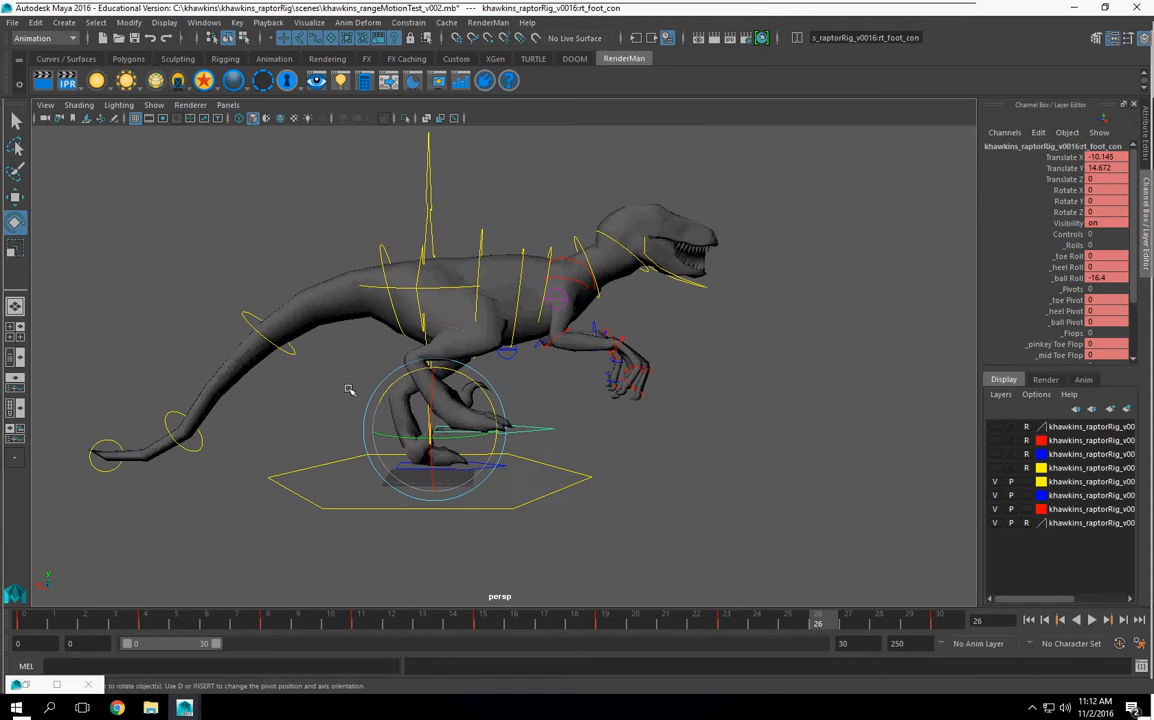
click(15, 199)
drag(385, 430, 513, 442)
click(1064, 278)
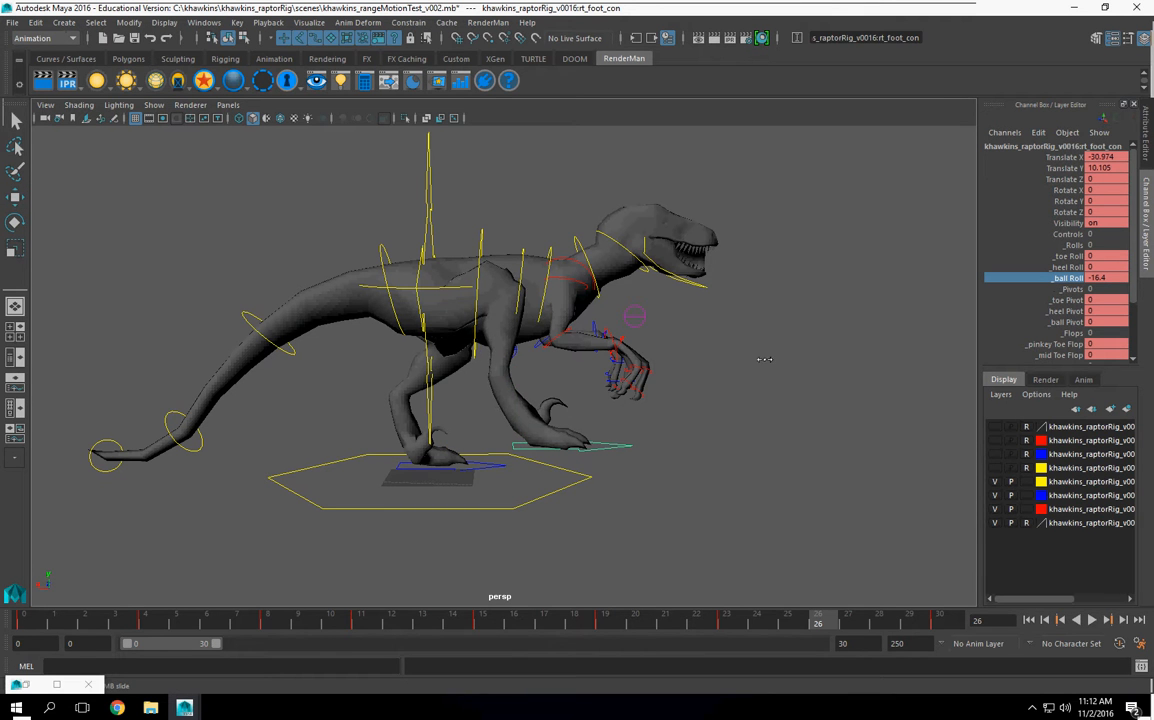
middle_drag(582, 382, 494, 387)
Step: Position the body's moveMe control at frame 26, select all the rig controls and key the pose
alt+drag(587, 392, 562, 277)
click(565, 275)
key(w)
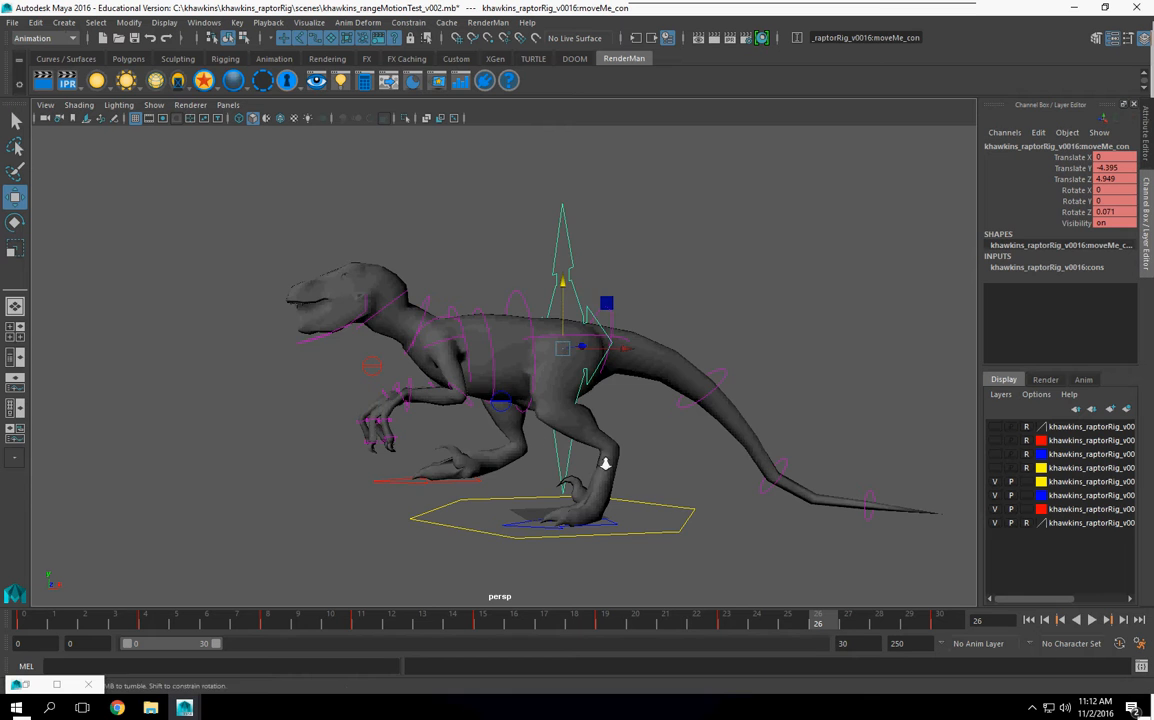
alt+right_drag(605, 464, 526, 443)
mouse_move(526, 443)
alt+mouse_down()
mouse_move(490, 450)
mouse_move(562, 440)
mouse_move(528, 446)
alt+mouse_up()
alt+middle_drag(594, 496, 634, 447)
alt+drag(602, 438, 566, 445)
drag(314, 206, 870, 618)
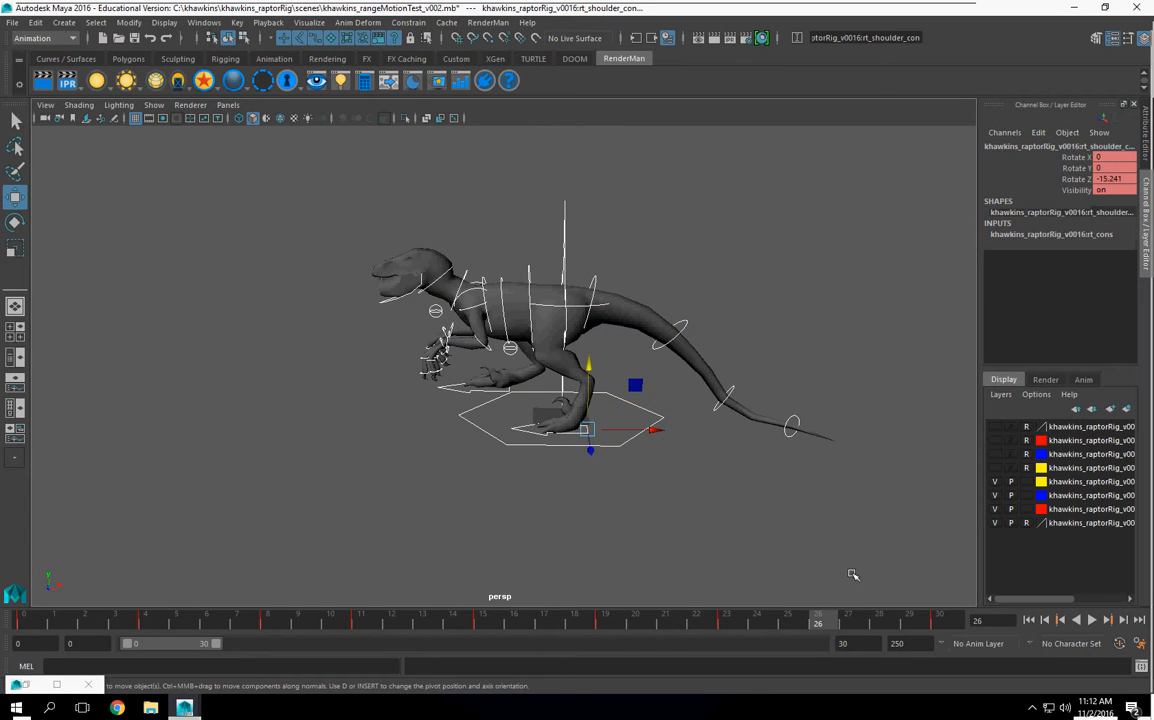
key(s)
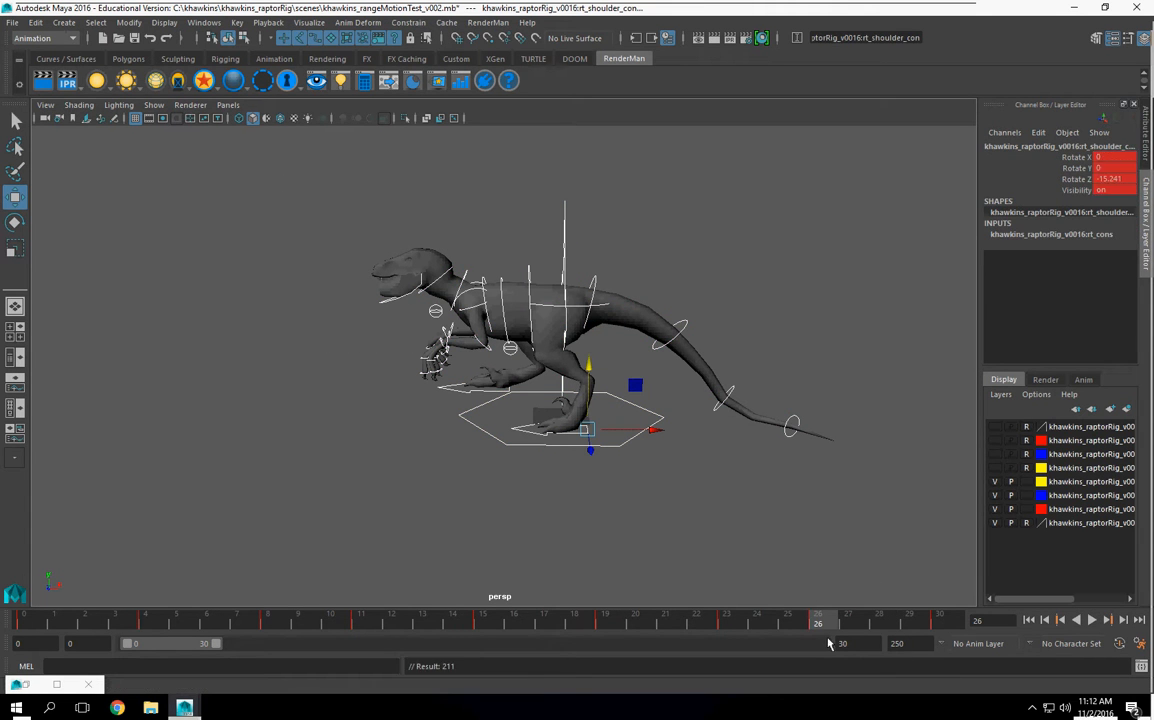
Step: Return the timeline to frame 0 and save the scene as version v003 of the range motion test
drag(632, 627, 24, 655)
alt+drag(566, 491, 646, 497)
click(12, 22)
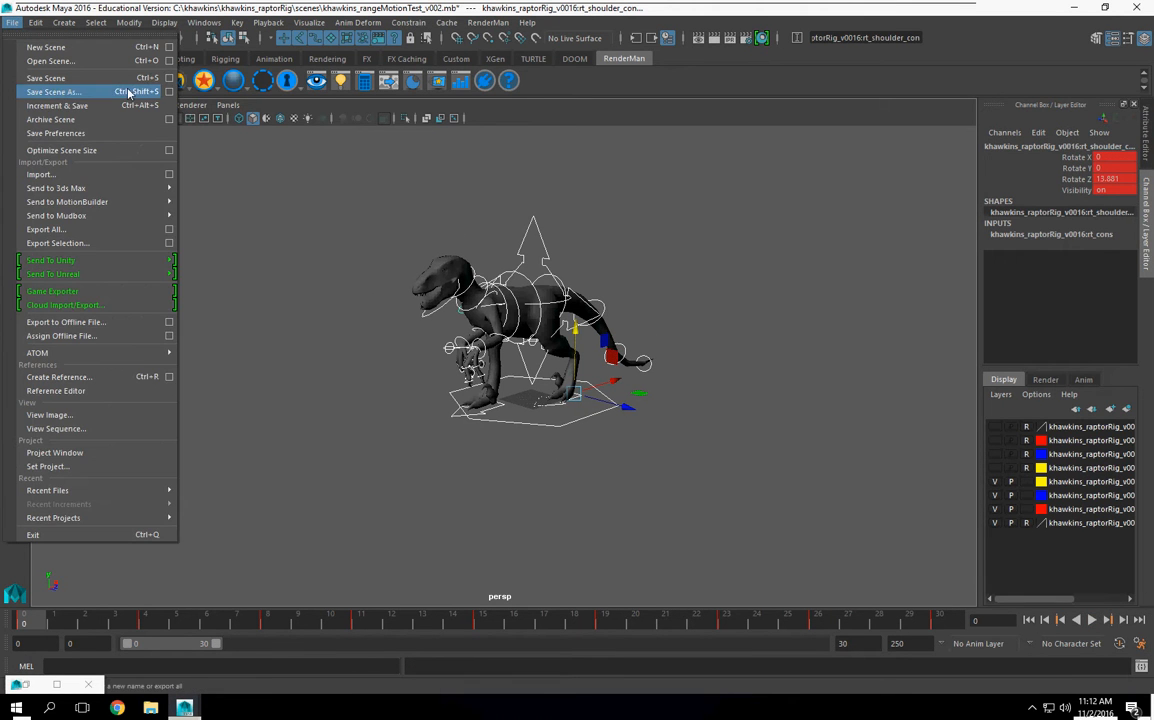
click(170, 92)
click(185, 399)
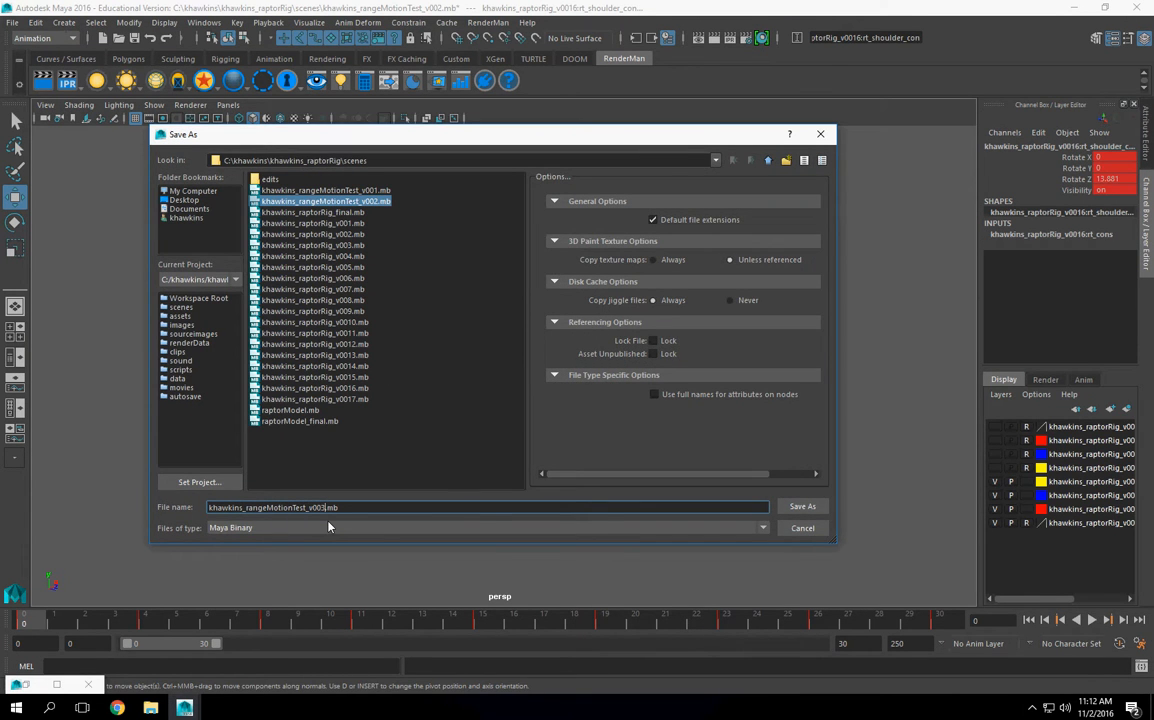
key(Return)
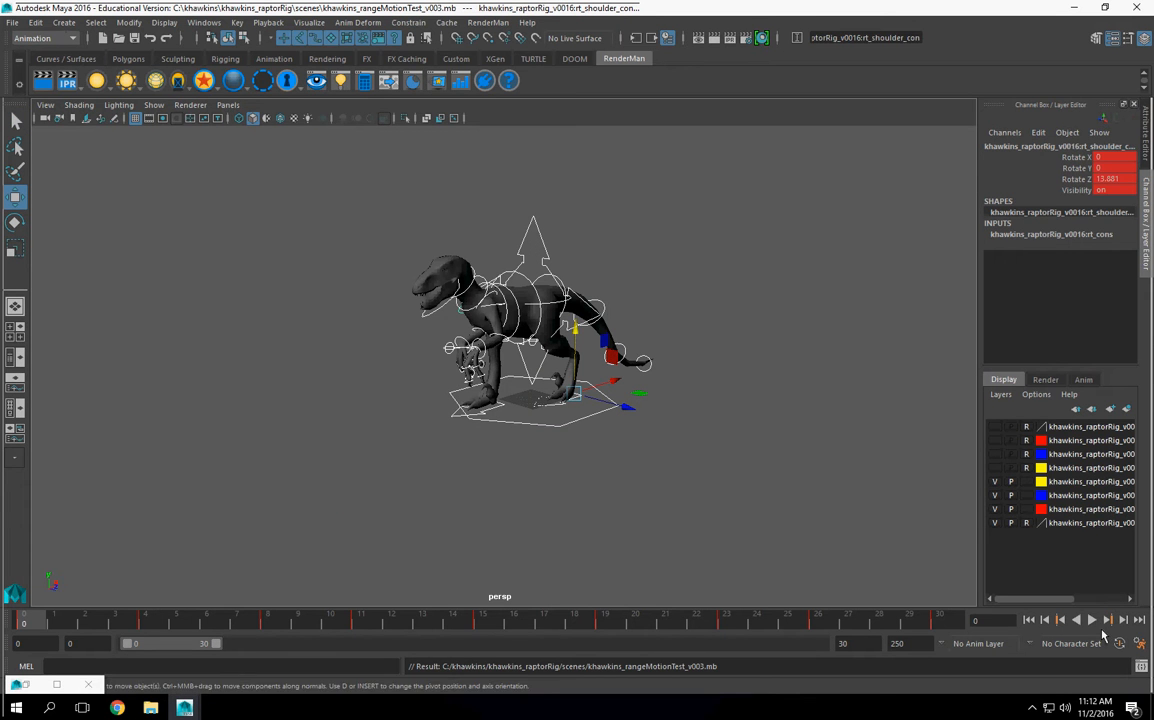
Step: Play the stepped walk cycle, stop it and examine the pose from a three-quarter angle
click(1092, 621)
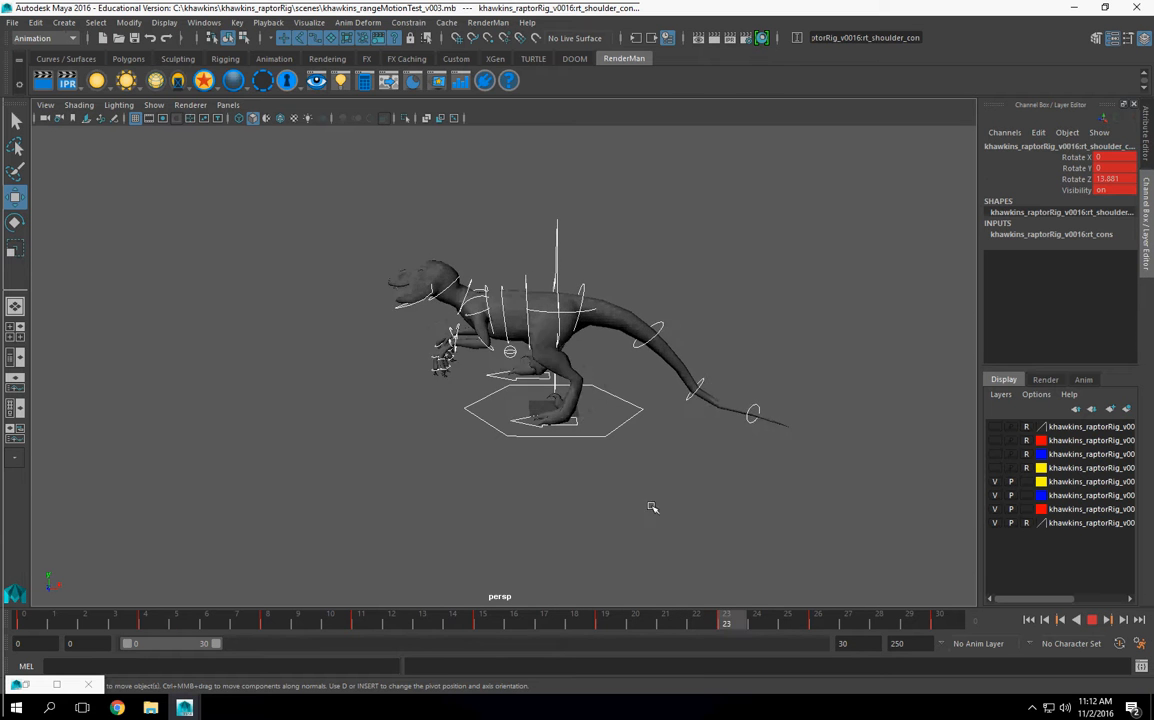
click(1092, 622)
alt+drag(579, 456, 642, 464)
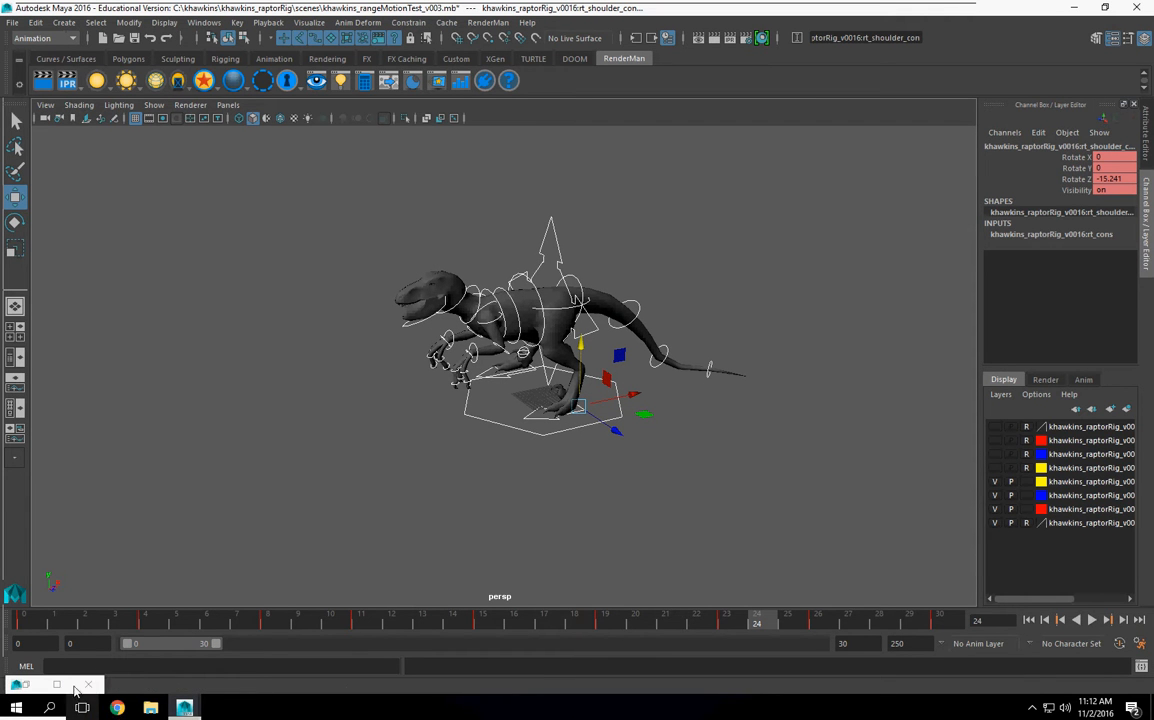
Step: Select all the animation keys in the Graph Editor and change their tangents to Plateau
click(57, 686)
drag(556, 148, 886, 645)
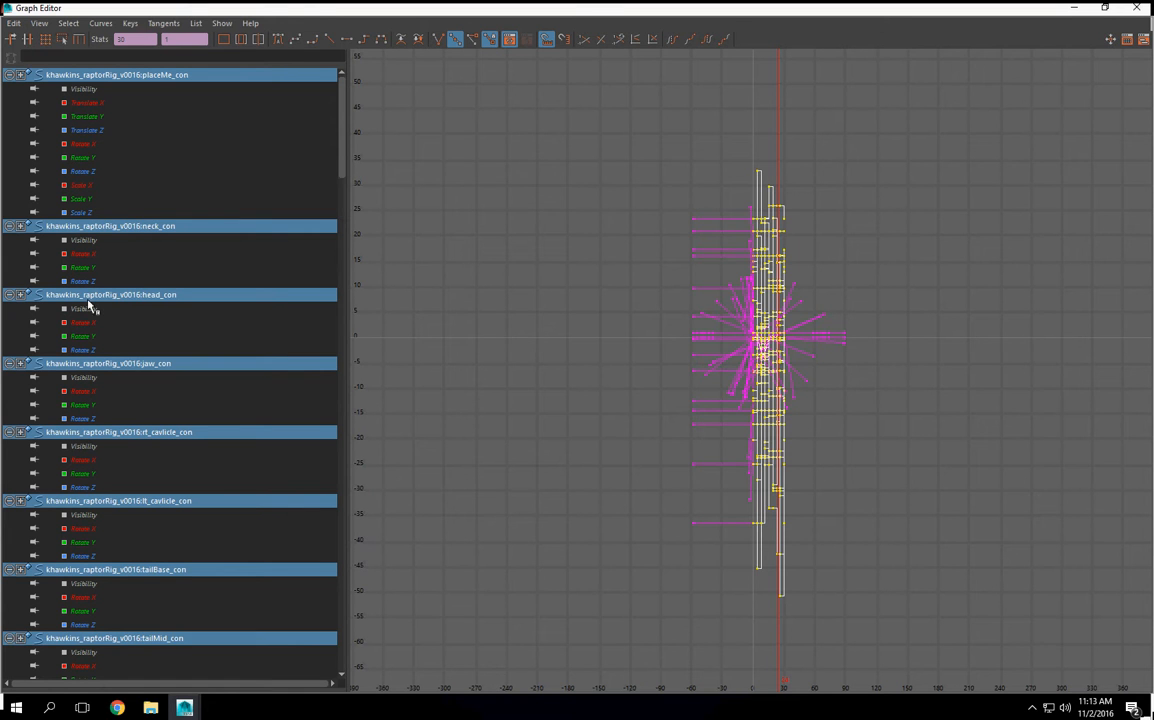
click(163, 23)
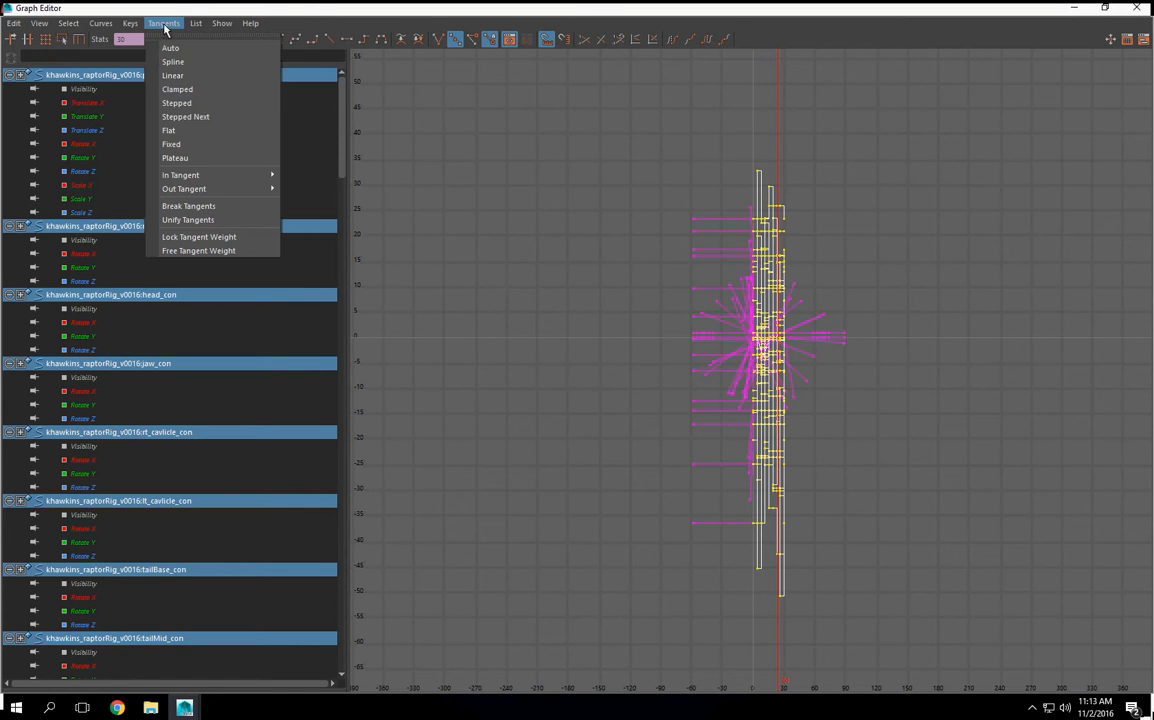
click(192, 158)
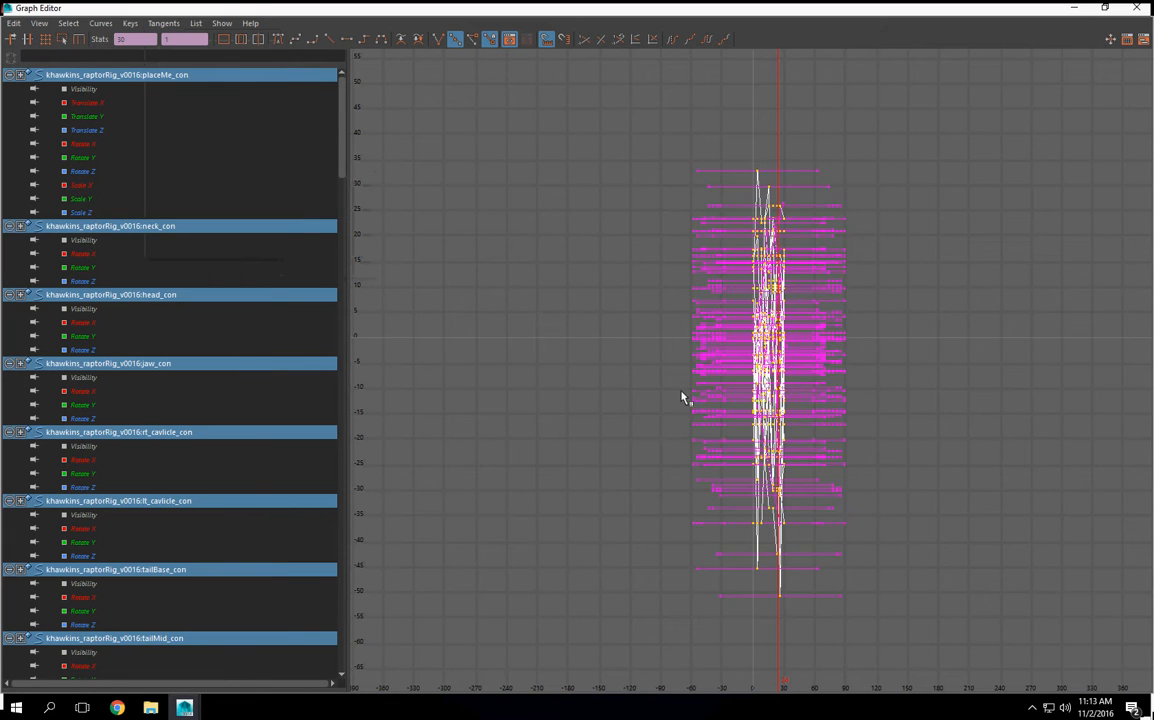
click(1077, 8)
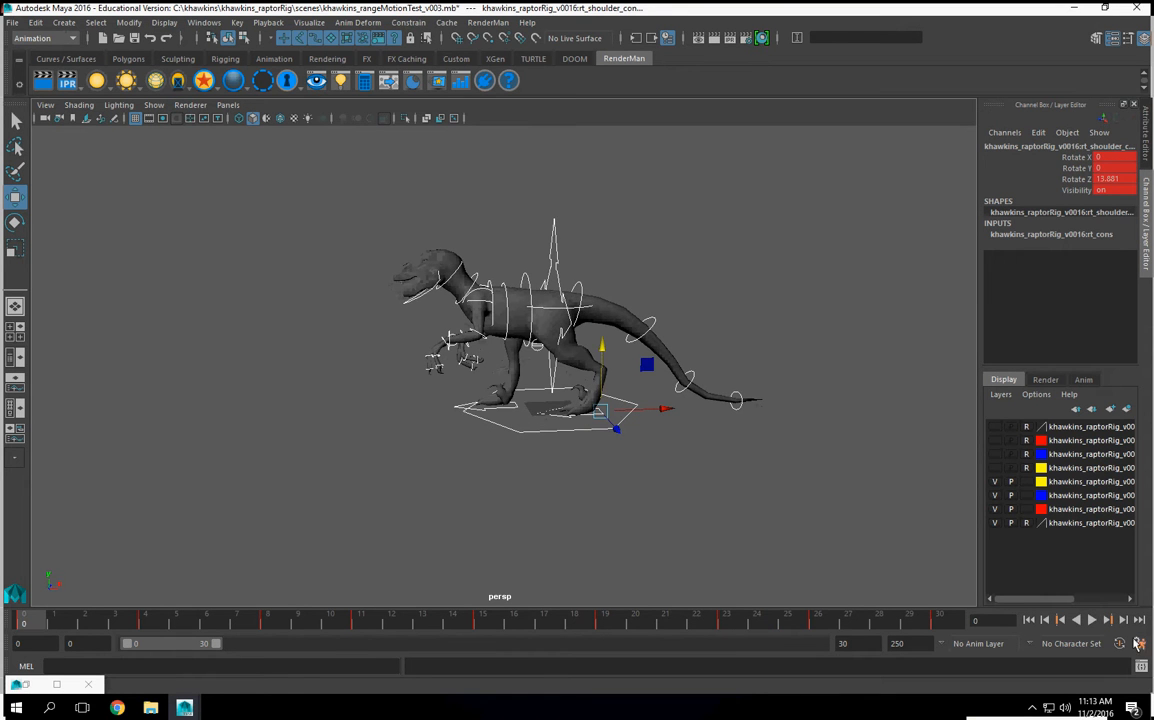
Step: Play the walk cycle from frame 0 to review the interpolated motion between the poses
click(1093, 621)
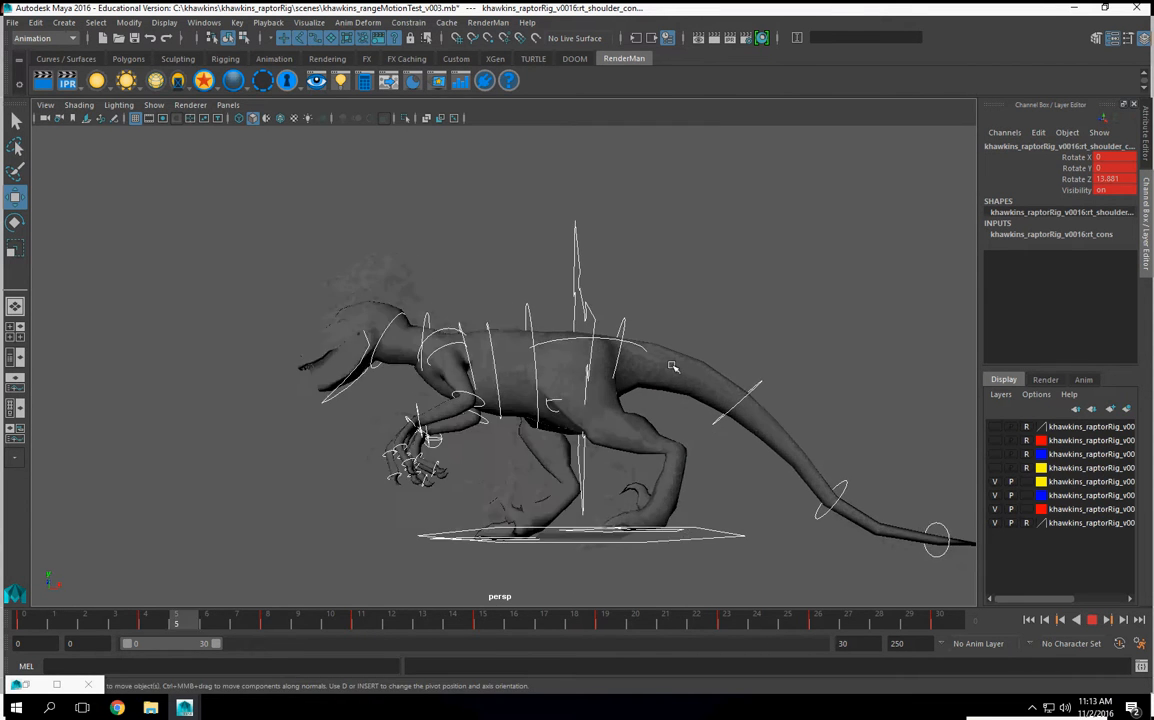
click(1092, 621)
click(17, 621)
key(alt+v)
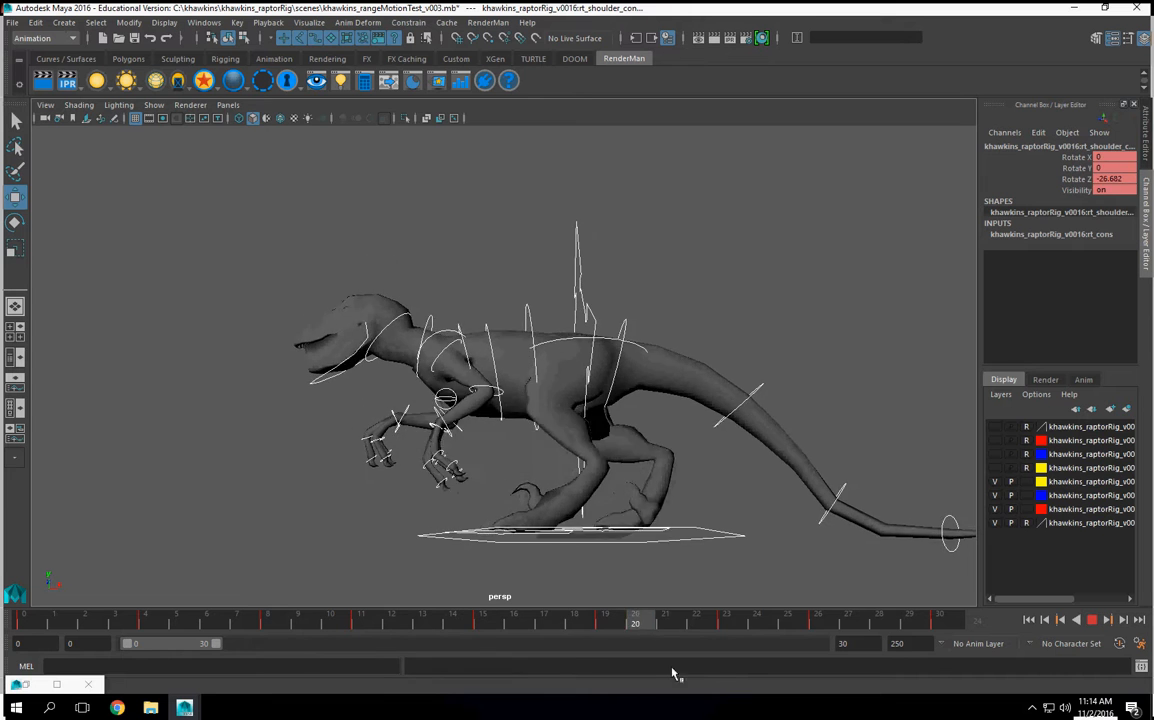
click(1091, 620)
Step: Set the right foot's pinkey toe flop, mid toe flop and claw amount to -30.4 at frame 0 and key those channels
mouse_move(490, 460)
alt+mouse_down()
mouse_move(632, 428)
mouse_move(510, 452)
mouse_move(488, 443)
alt+mouse_up()
click(488, 443)
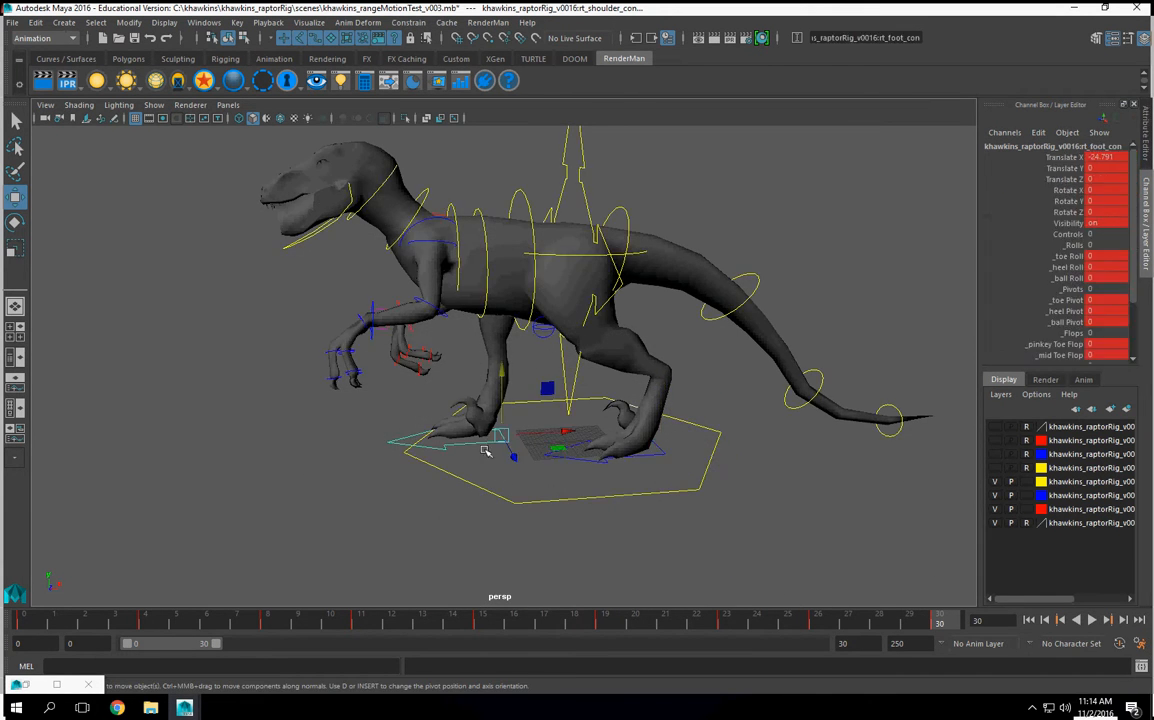
key(alt+v)
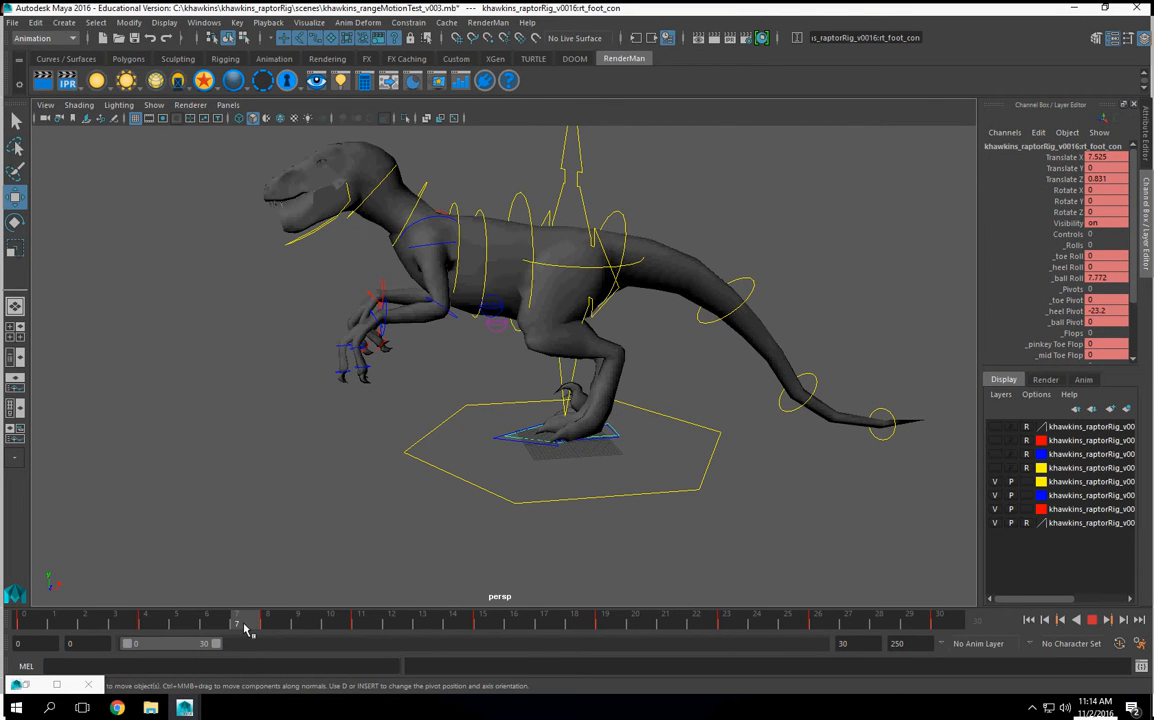
drag(243, 627, 3, 635)
key(alt+v)
drag(1000, 344, 1060, 348)
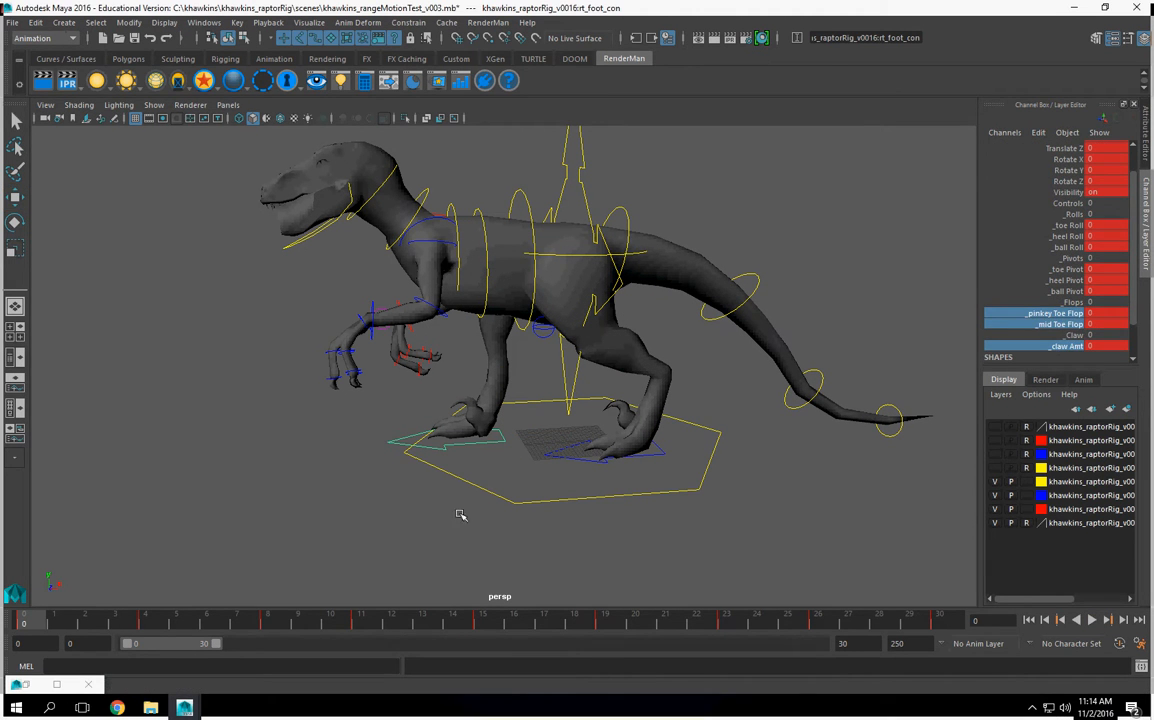
mouse_move(224, 479)
middle_down()
mouse_move(404, 482)
mouse_move(222, 481)
middle_up()
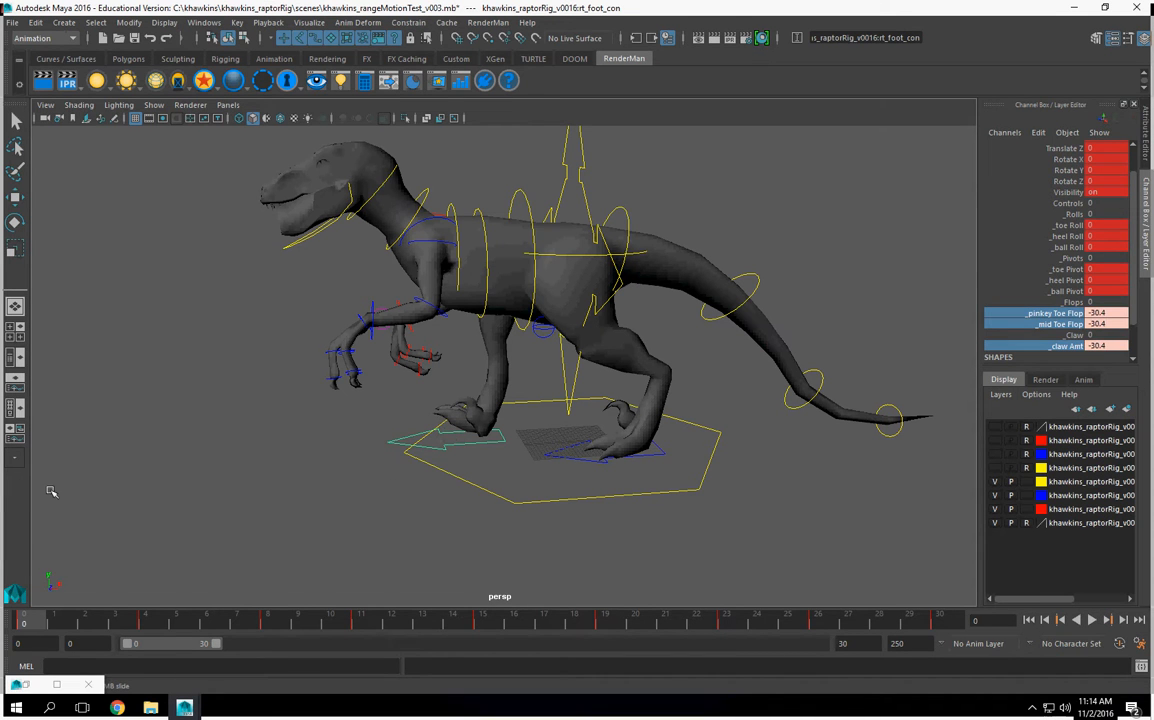
alt+drag(345, 506, 399, 483)
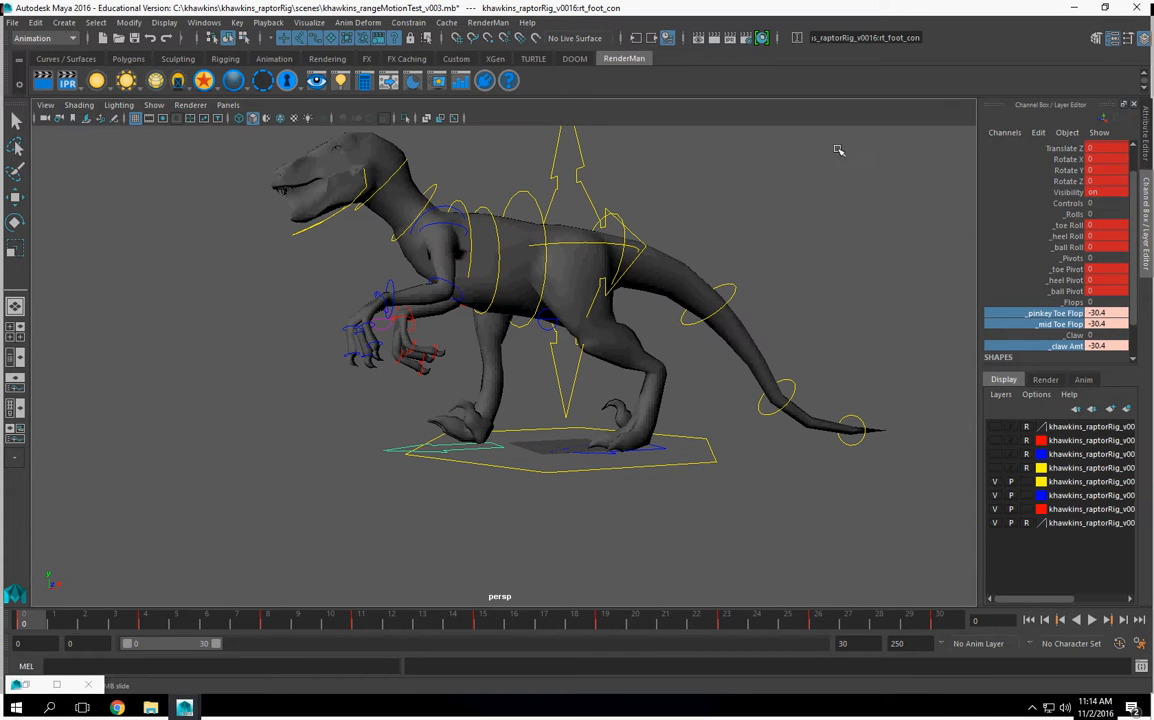
right_click(1000, 325)
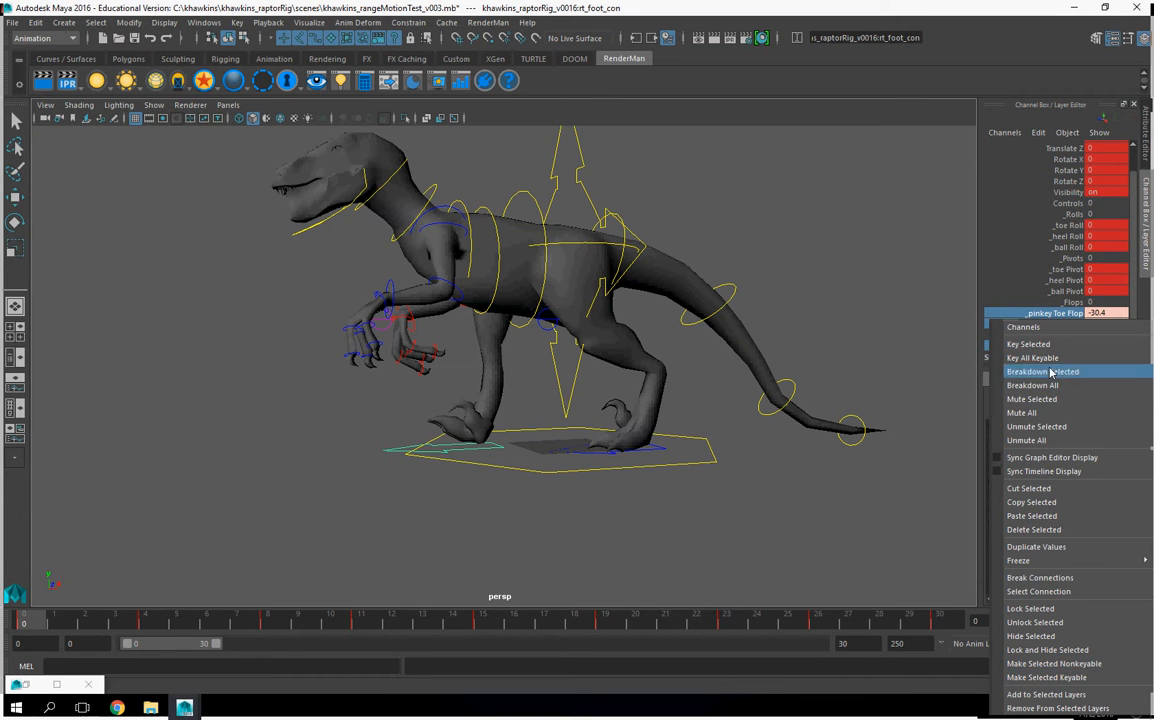
click(1030, 344)
click(1100, 314)
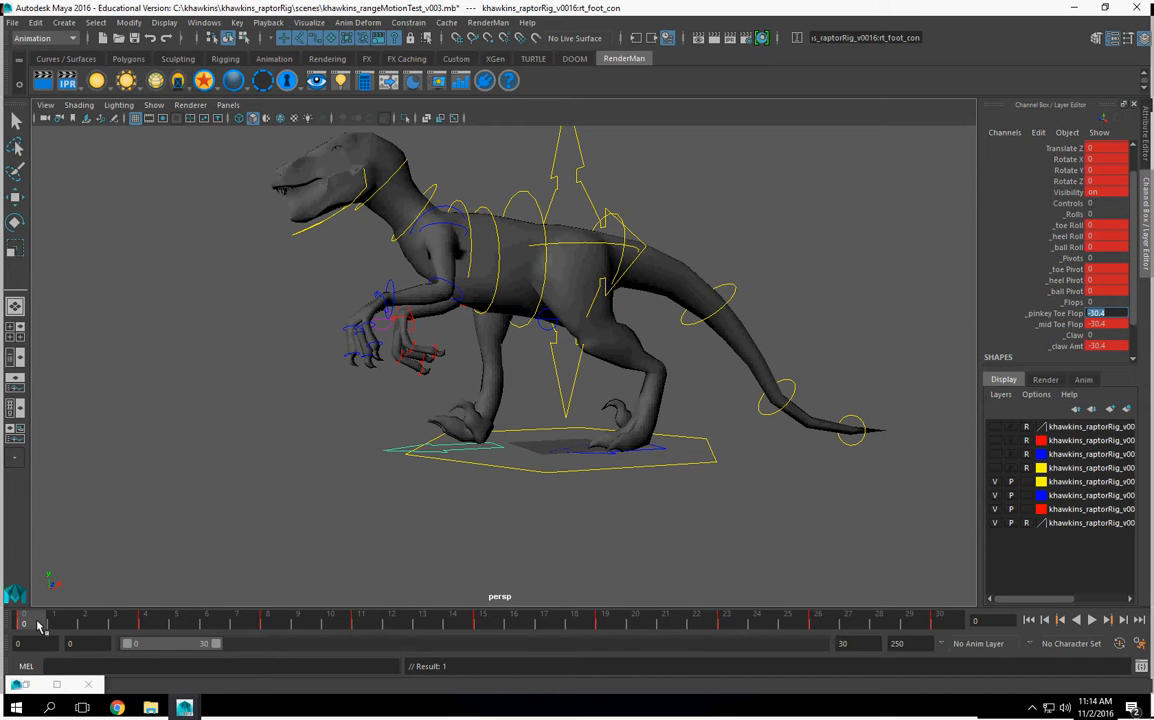
Step: Play and scrub the cycle to frame 23 to examine the right foot's toes in the passing pose
key(alt+v)
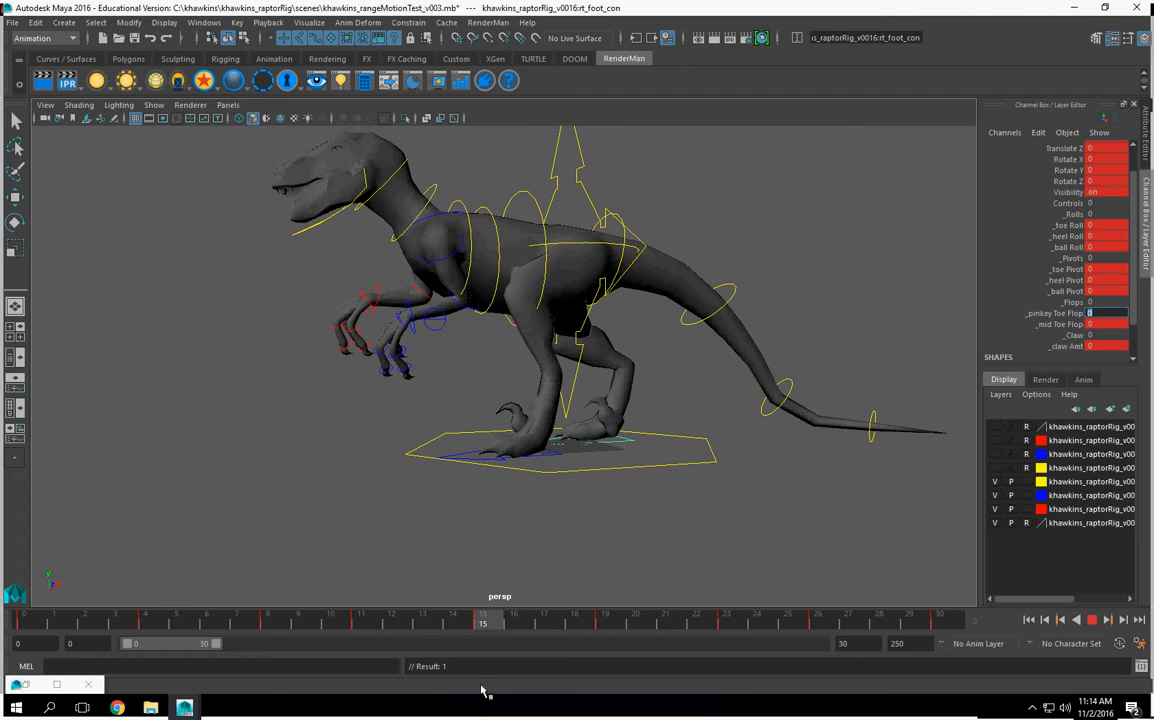
alt+drag(618, 436, 530, 583)
drag(486, 626, 728, 636)
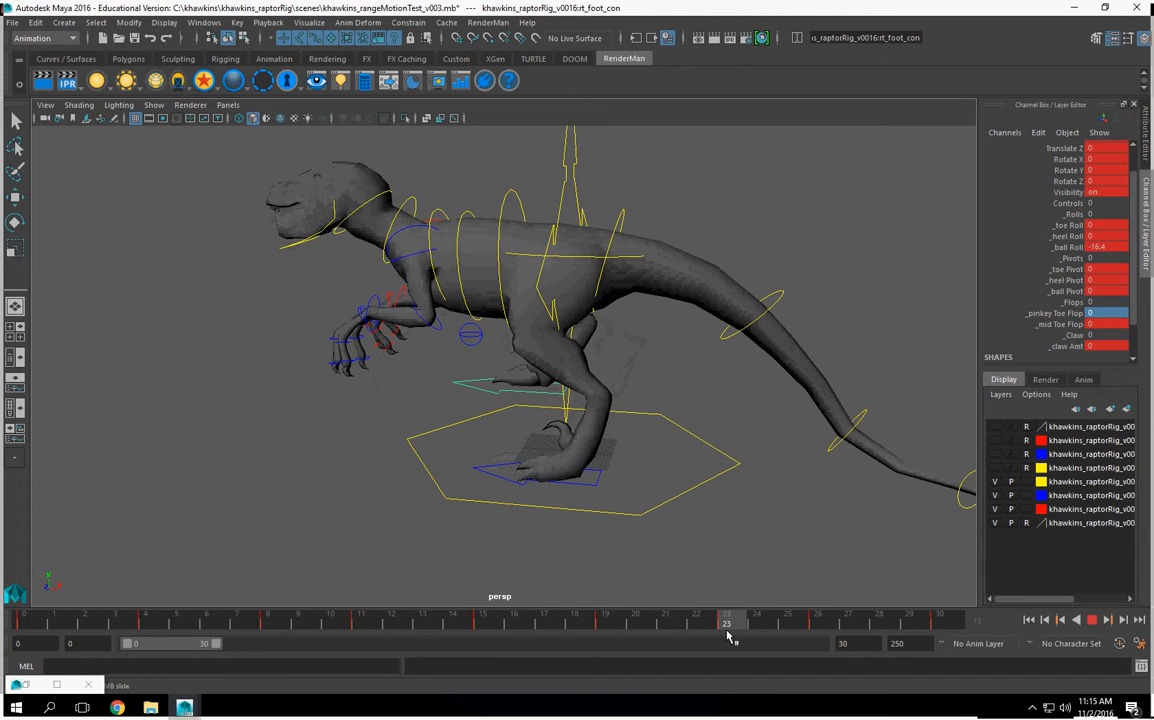
alt+drag(608, 412, 636, 347)
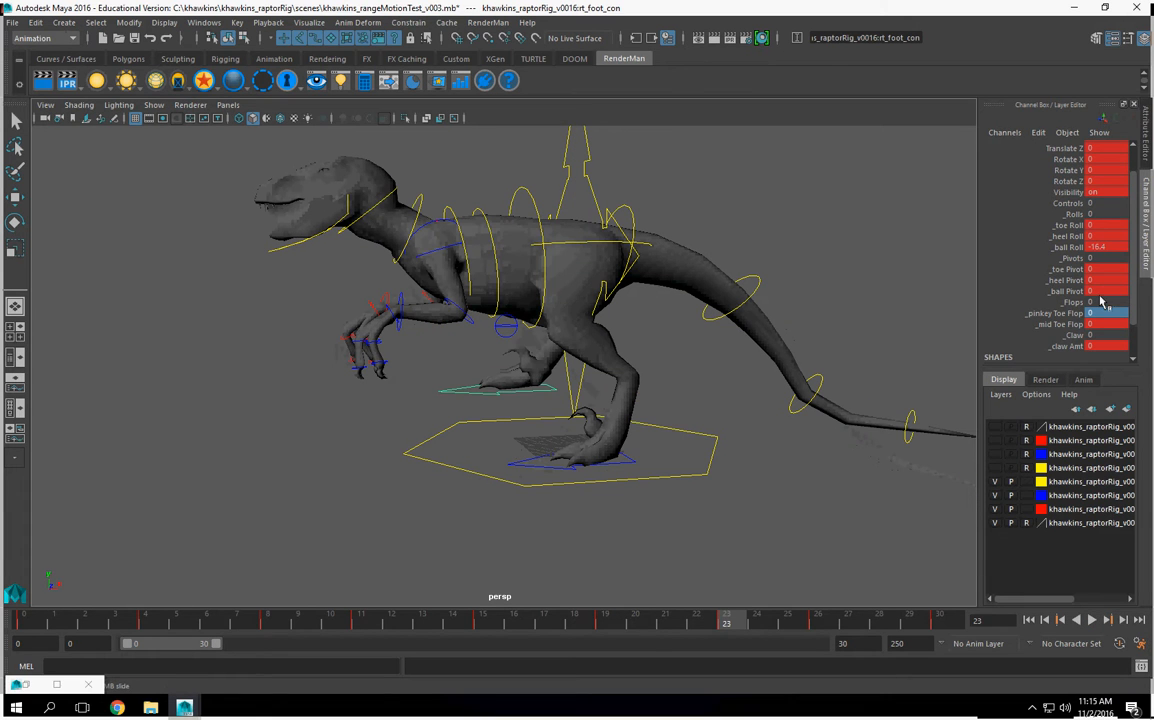
Step: Try setting the right foot's toe flops and claw amount to 51.8 at frame 23 with the claw pushed to 124, and undo it
drag(1055, 313, 1064, 346)
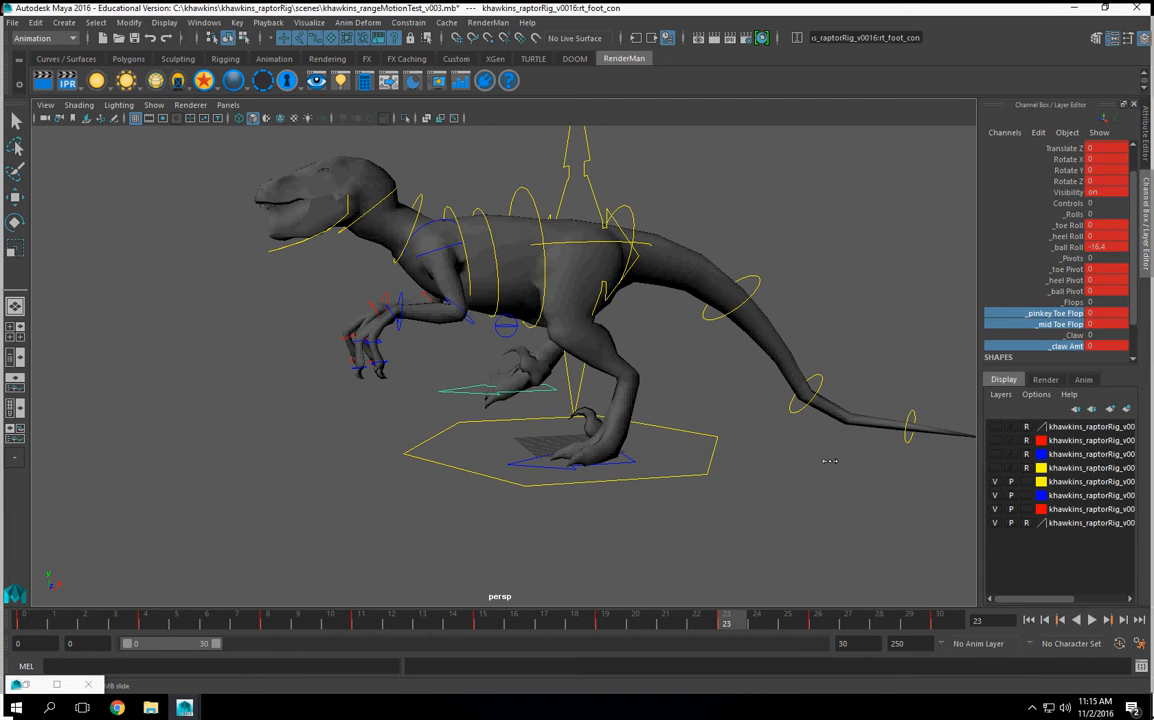
middle_drag(953, 465, 1037, 373)
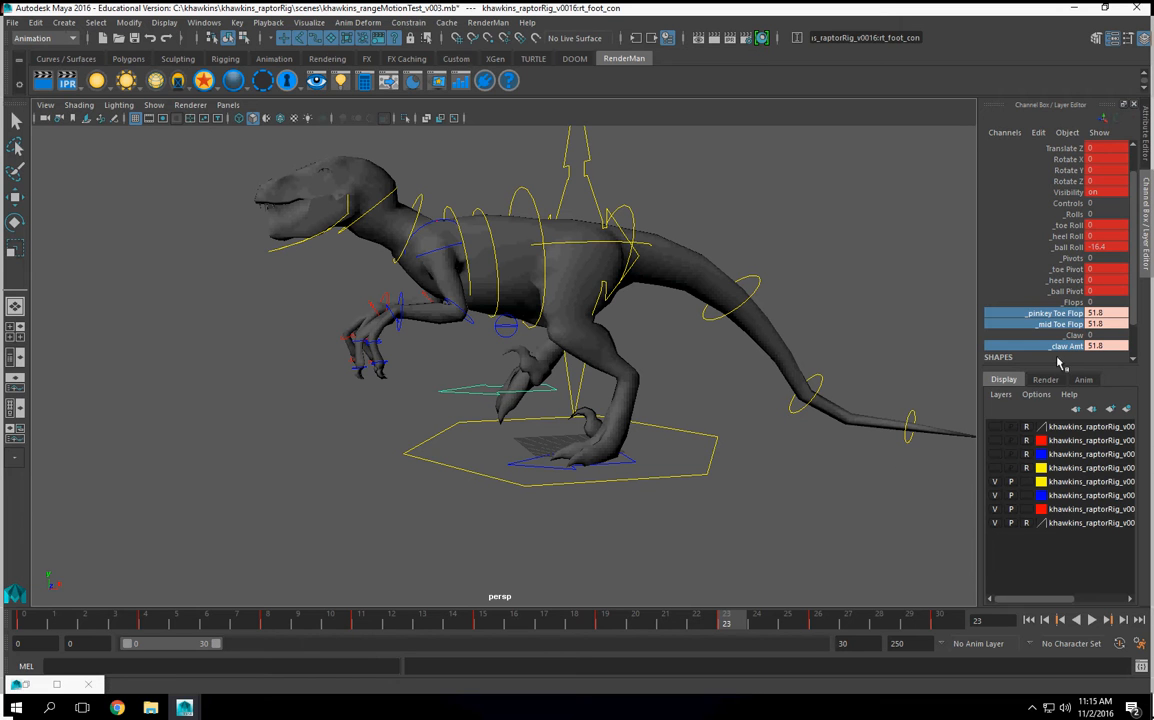
click(1060, 347)
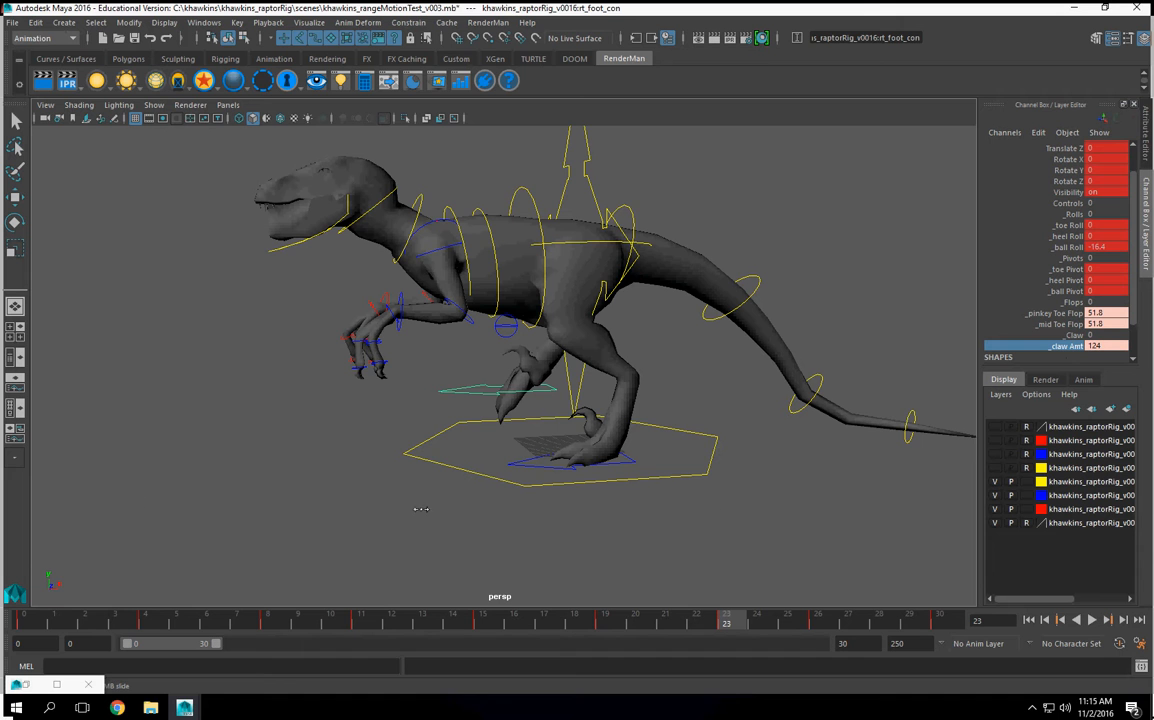
scroll(412, 528, up, 3)
mouse_move(412, 528)
alt+mouse_down()
mouse_move(469, 520)
mouse_move(402, 518)
alt+mouse_up()
key(ctrl+z)
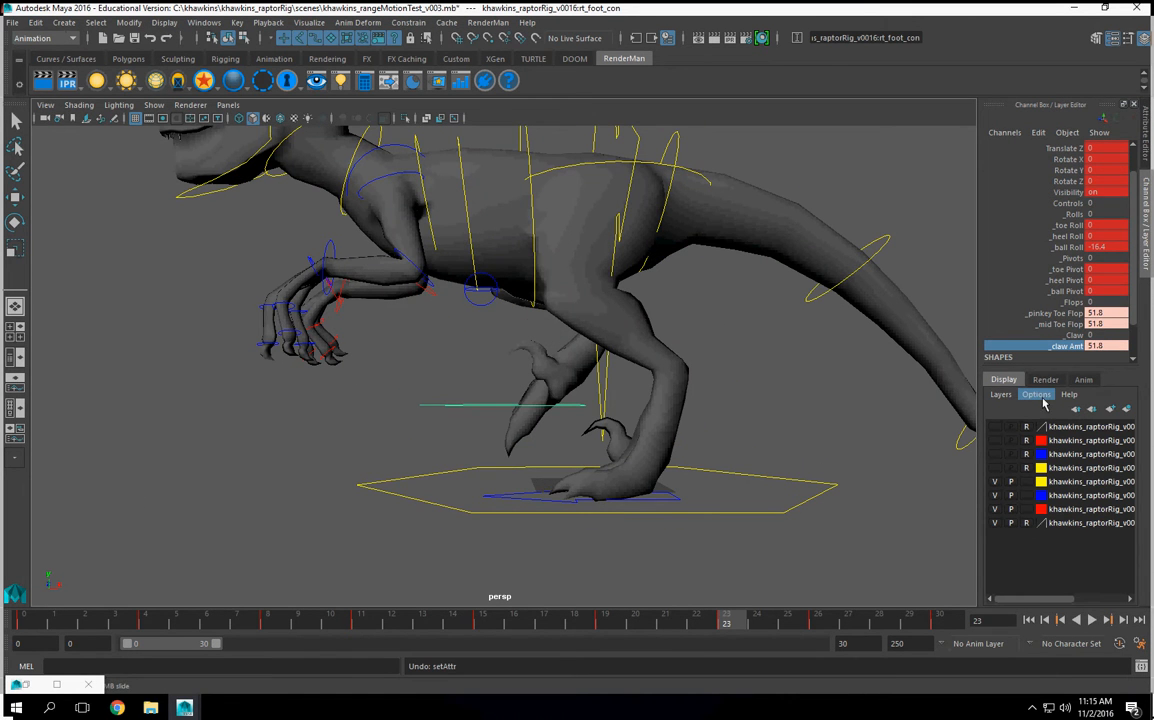
key(ctrl+z)
Step: Set the right foot's pinkey and mid toe flops to about 43.7 at frame 23, and undo a trial adjustment of the claw amount
drag(1062, 313, 1055, 325)
middle_drag(760, 411, 711, 472)
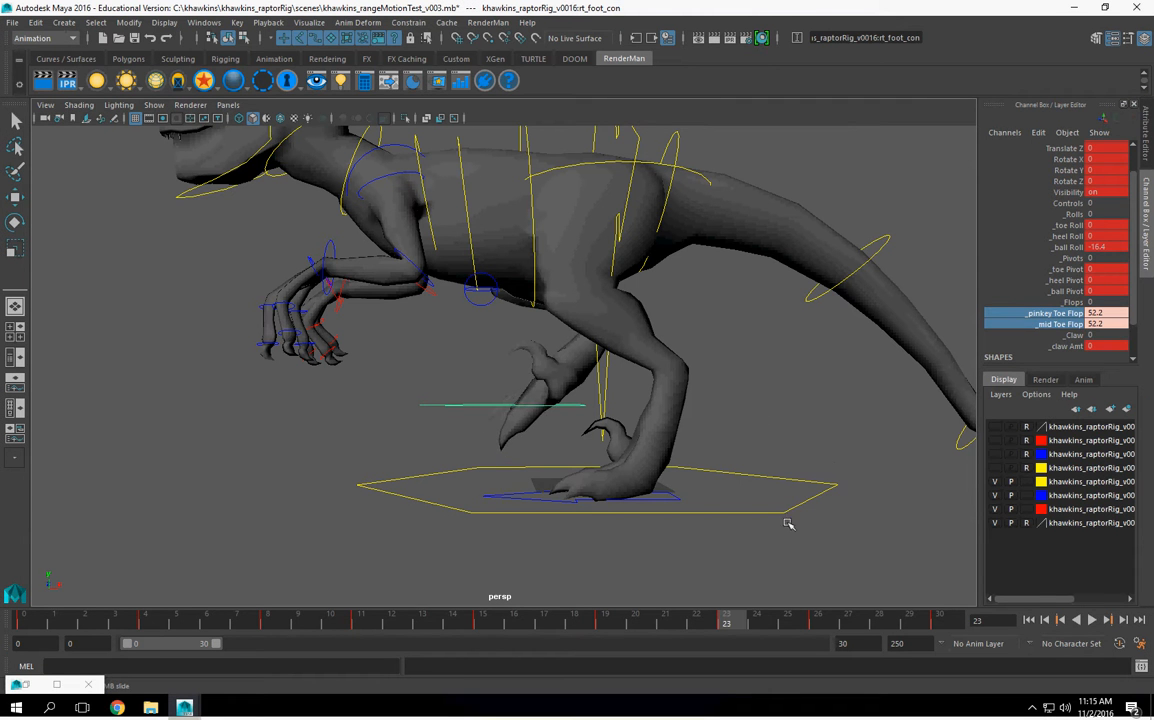
scroll(680, 490, down, 3)
alt+drag(657, 502, 960, 325)
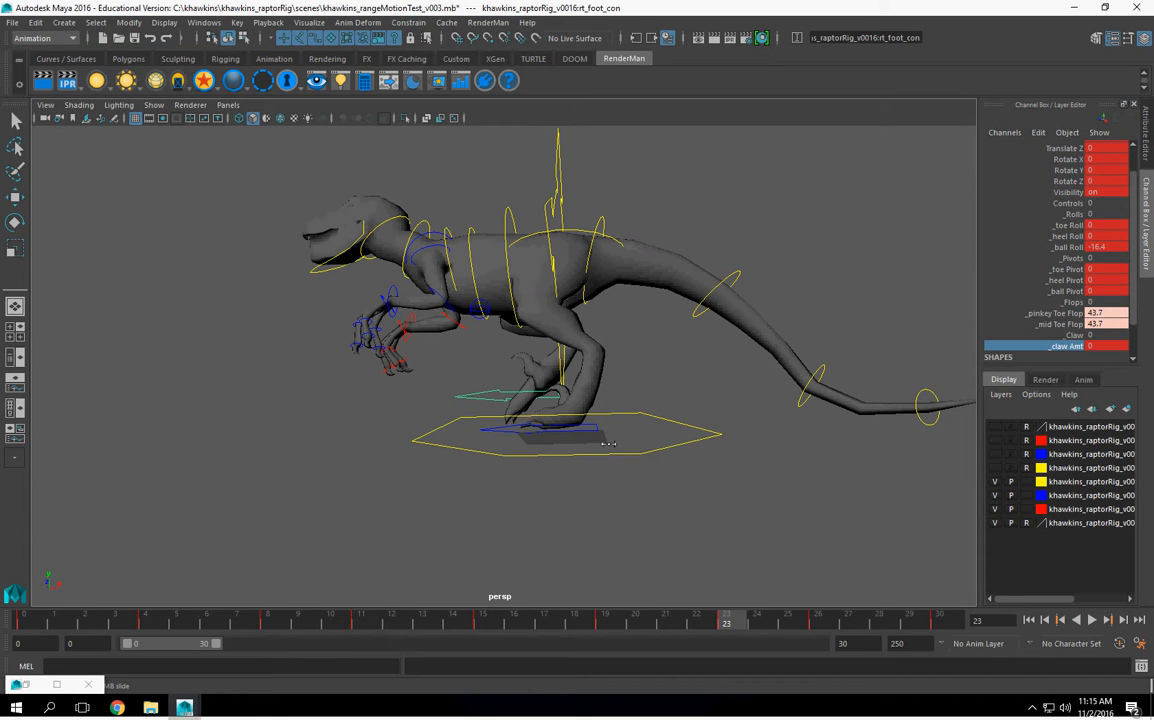
alt+drag(576, 442, 621, 471)
key(ctrl+z)
scroll(574, 446, up, 3)
scroll(590, 466, up, 2)
Step: Set the right foot's pinkey toe flop, mid toe flop and claw amount at frame 30 to their frame 0 value, -30.4
click(661, 630)
key(alt+v)
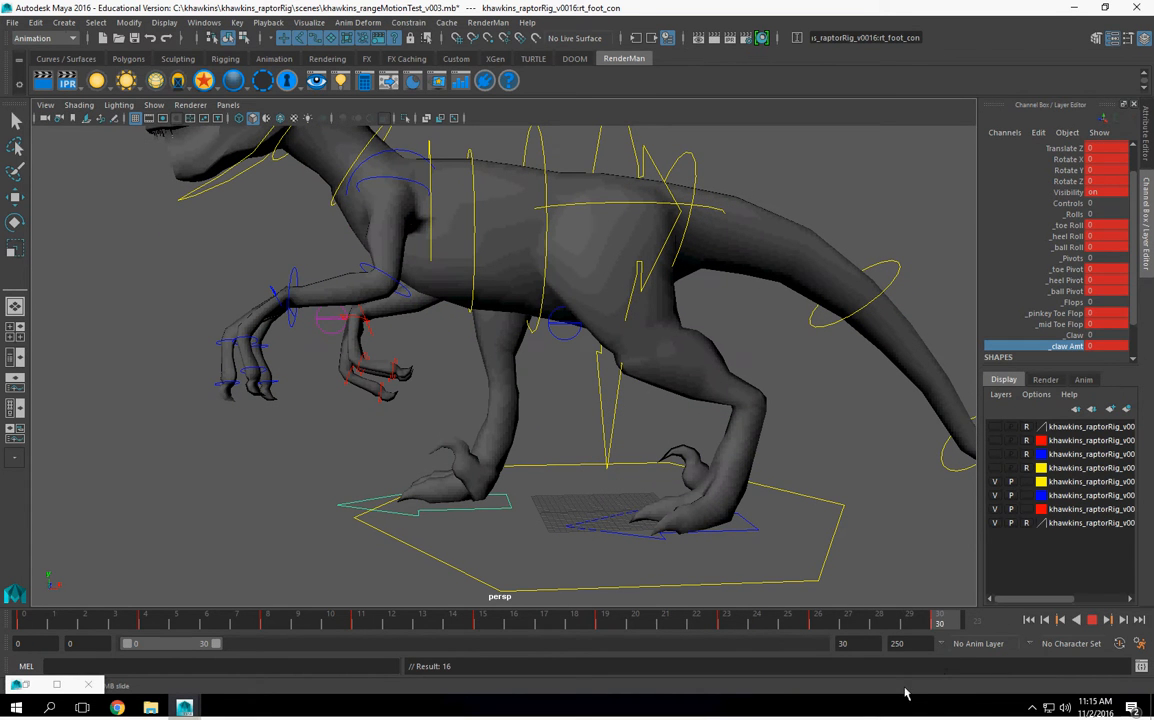
click(25, 622)
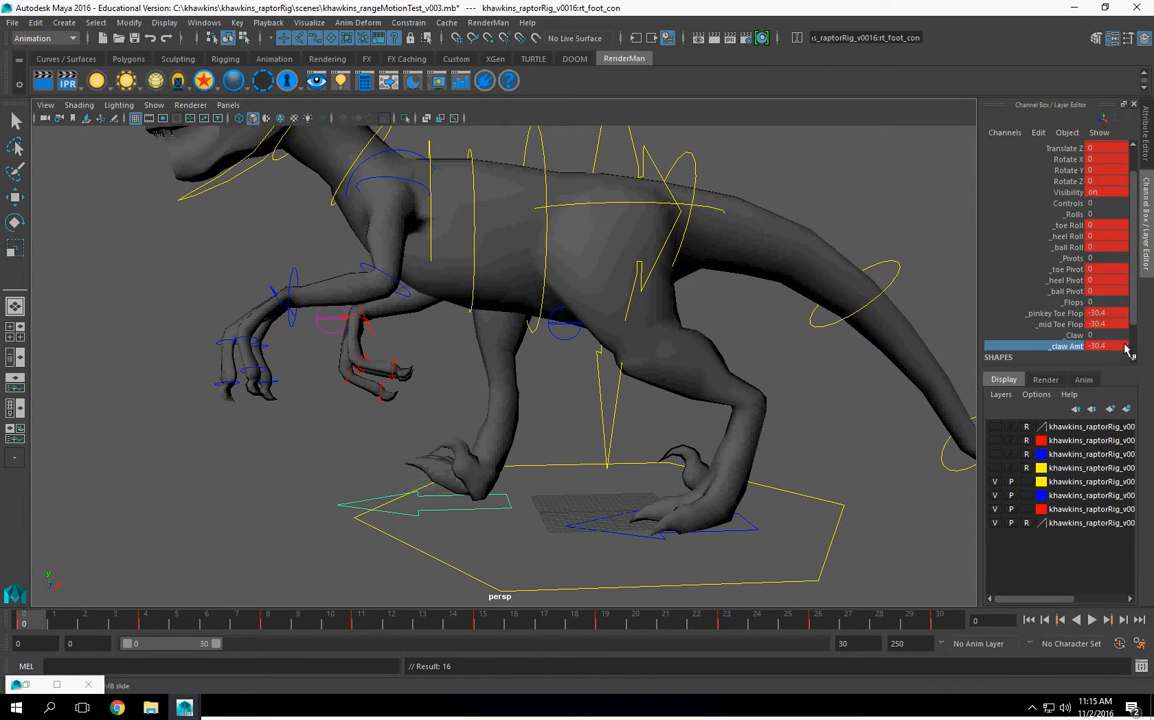
click(1110, 313)
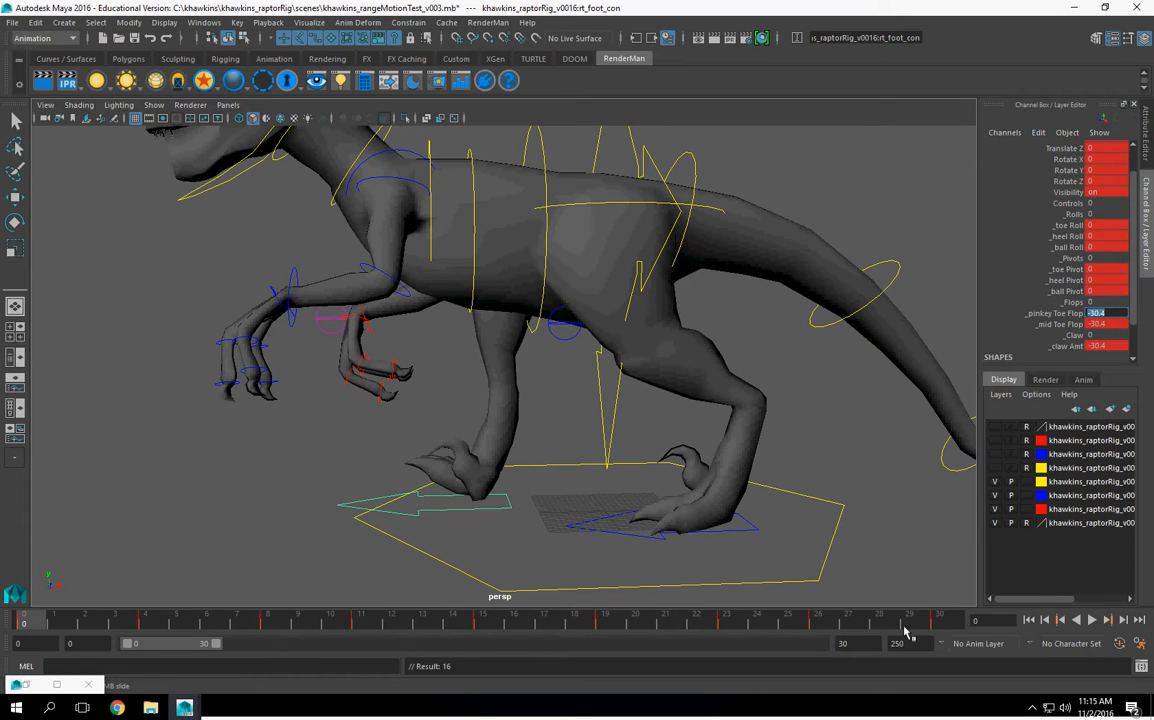
drag(904, 626, 975, 623)
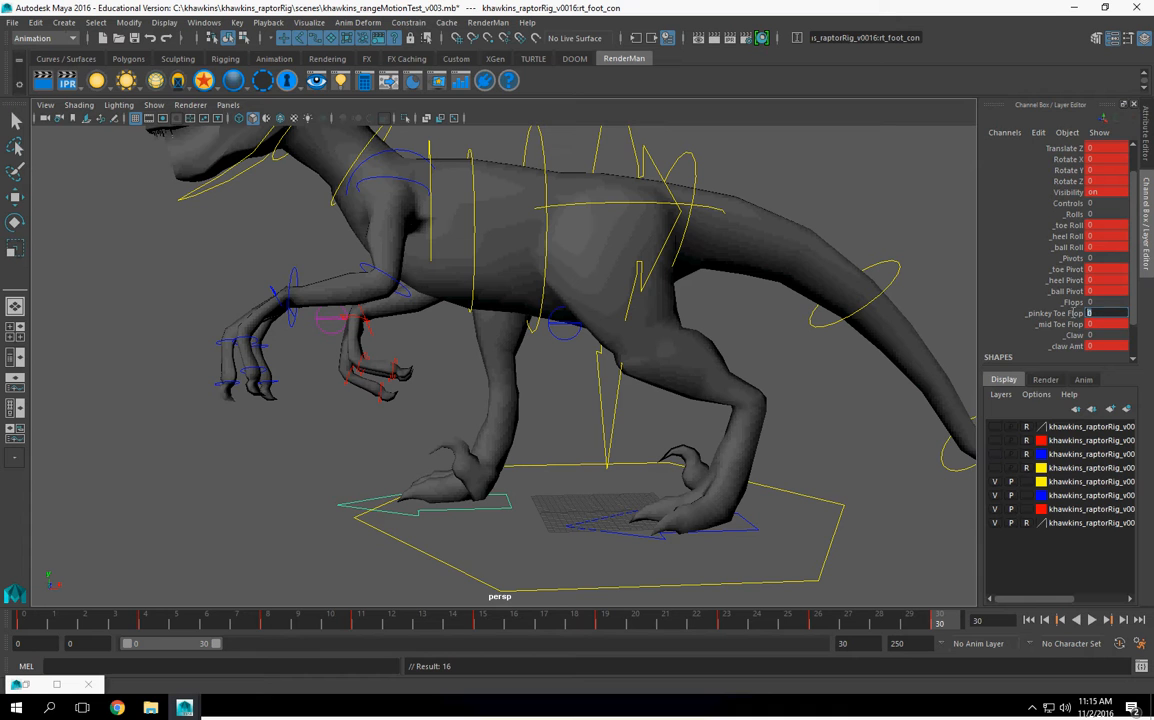
click(1104, 325)
click(1110, 345)
text(-30.4)
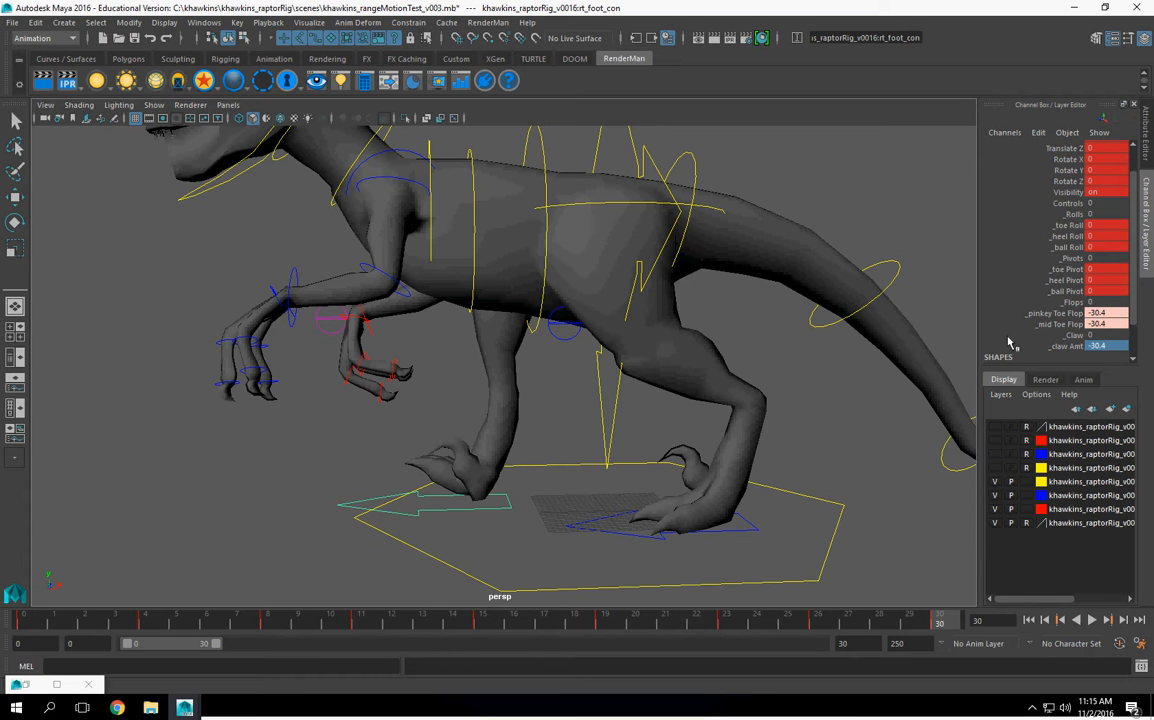
Step: Key the right foot's pinkey toe flop, mid toe flop and claw amount channels at frame 30
click(1038, 315)
ctrl+click(1046, 325)
ctrl+click(1057, 347)
right_click(1056, 347)
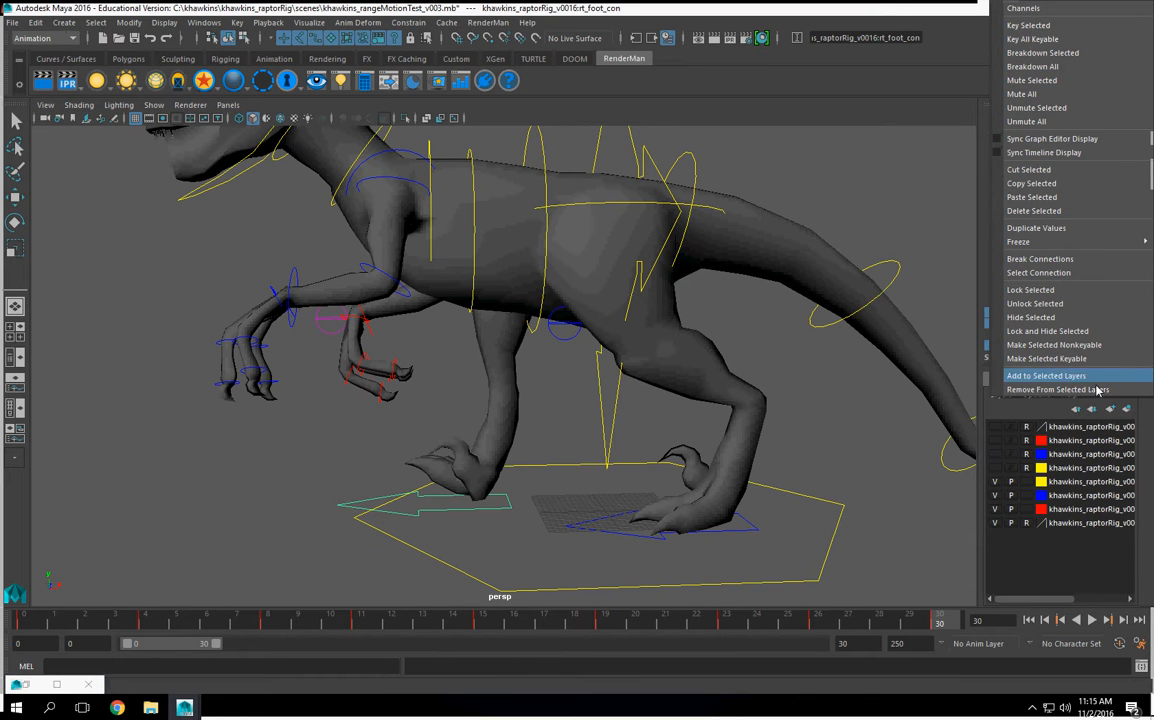
click(1055, 28)
Step: Try changing only the right foot's claw amount at frame 30, and undo it
alt+drag(657, 484, 638, 529)
click(638, 527)
click(1046, 348)
middle_drag(640, 428, 520, 432)
key(ctrl+z)
Step: Test the right foot's claw amount and then its pinkey and mid toe flops separately, undoing the trial changes
click(428, 516)
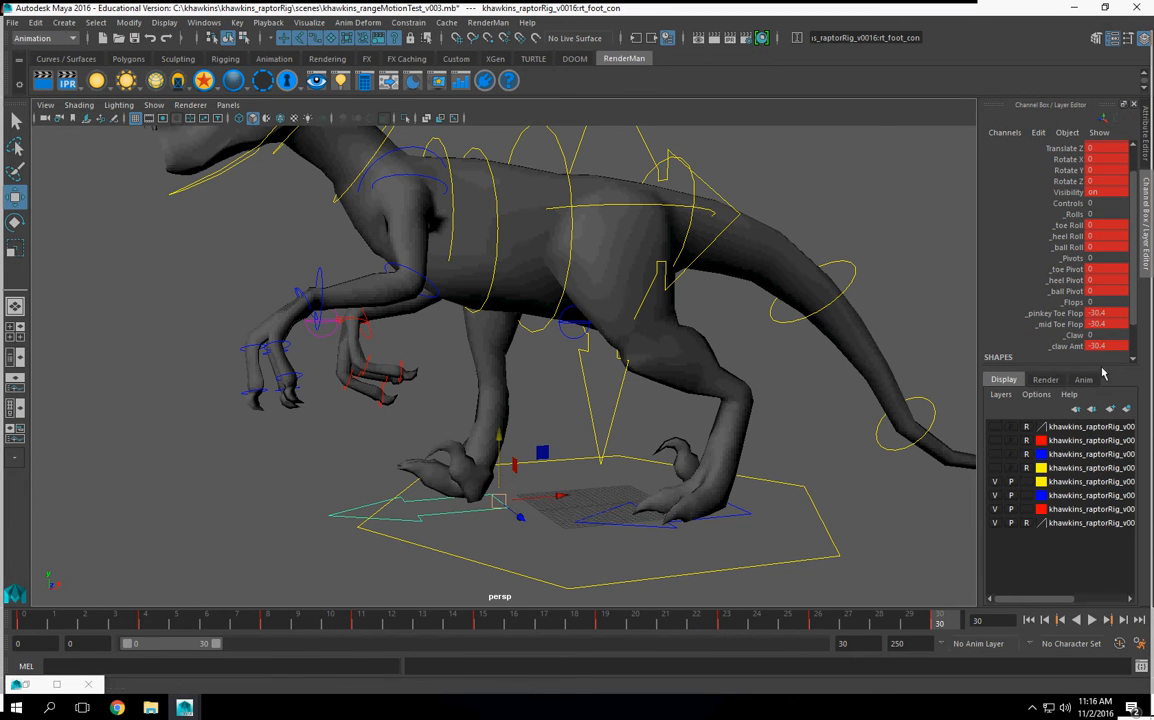
click(1060, 348)
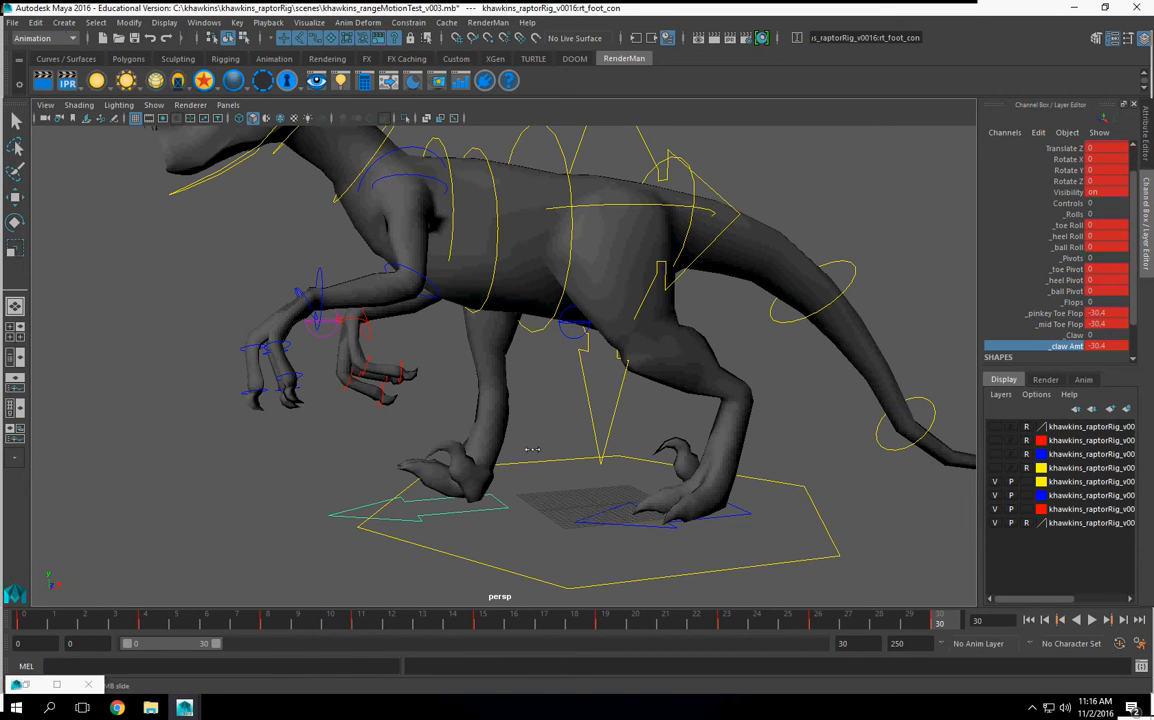
middle_drag(275, 458, 275, 458)
key(ctrl+z)
drag(1050, 313, 1048, 325)
middle_drag(425, 460, 400, 464)
key(ctrl+z)
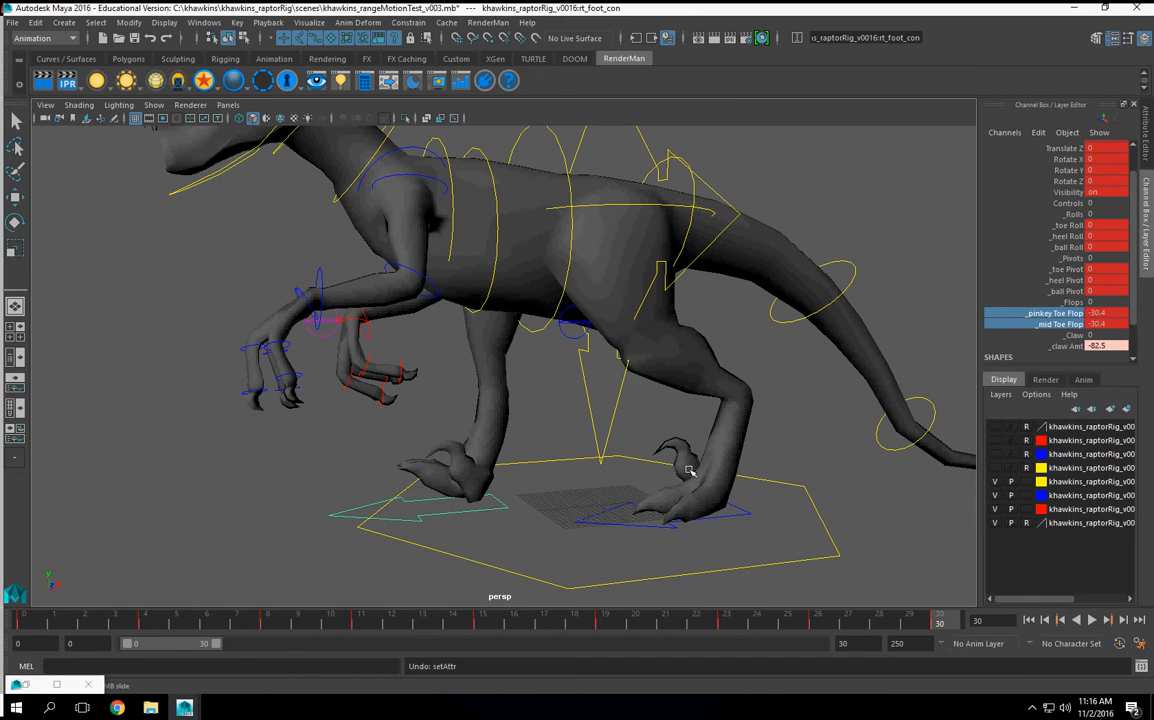
Step: Save the range-of-motion scene and open the raptorRig_final scene from the project's scenes folder
key(ctrl+s)
click(14, 26)
click(40, 52)
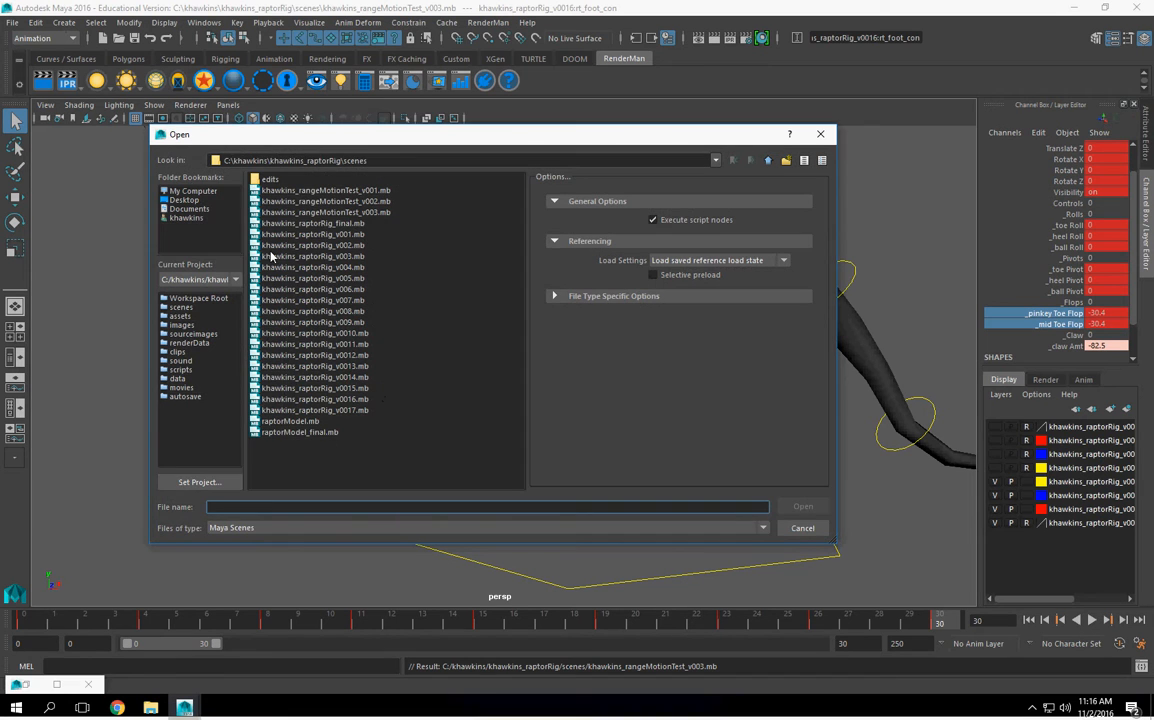
click(318, 223)
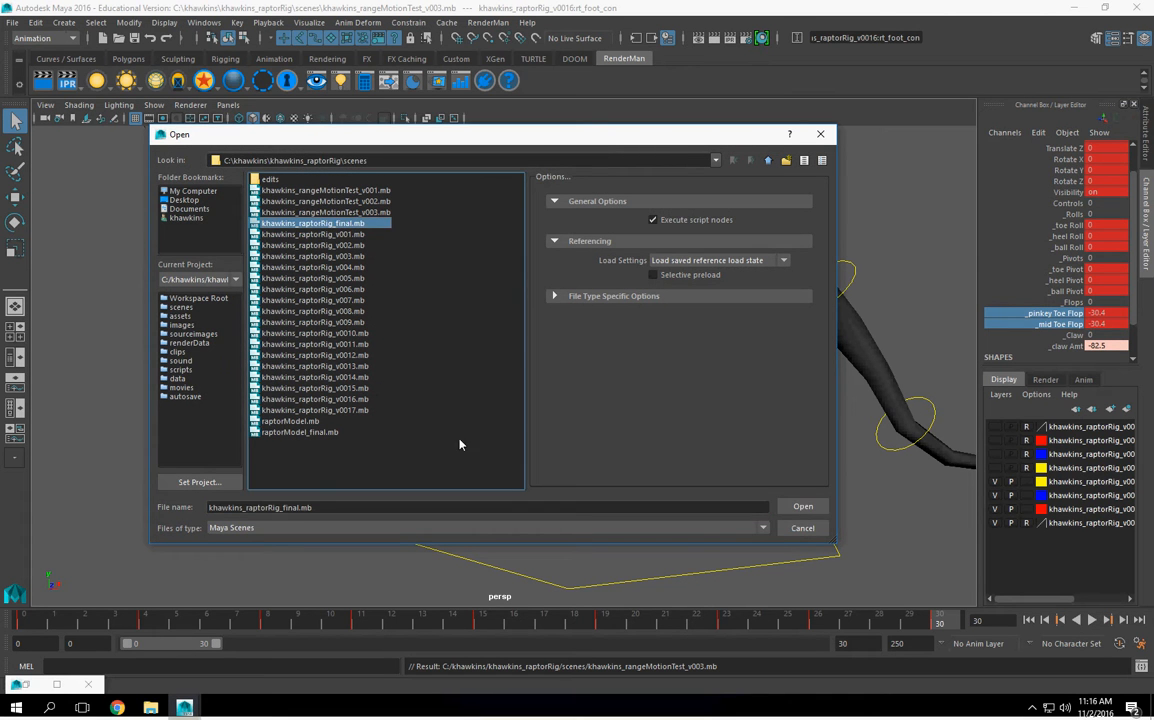
click(802, 507)
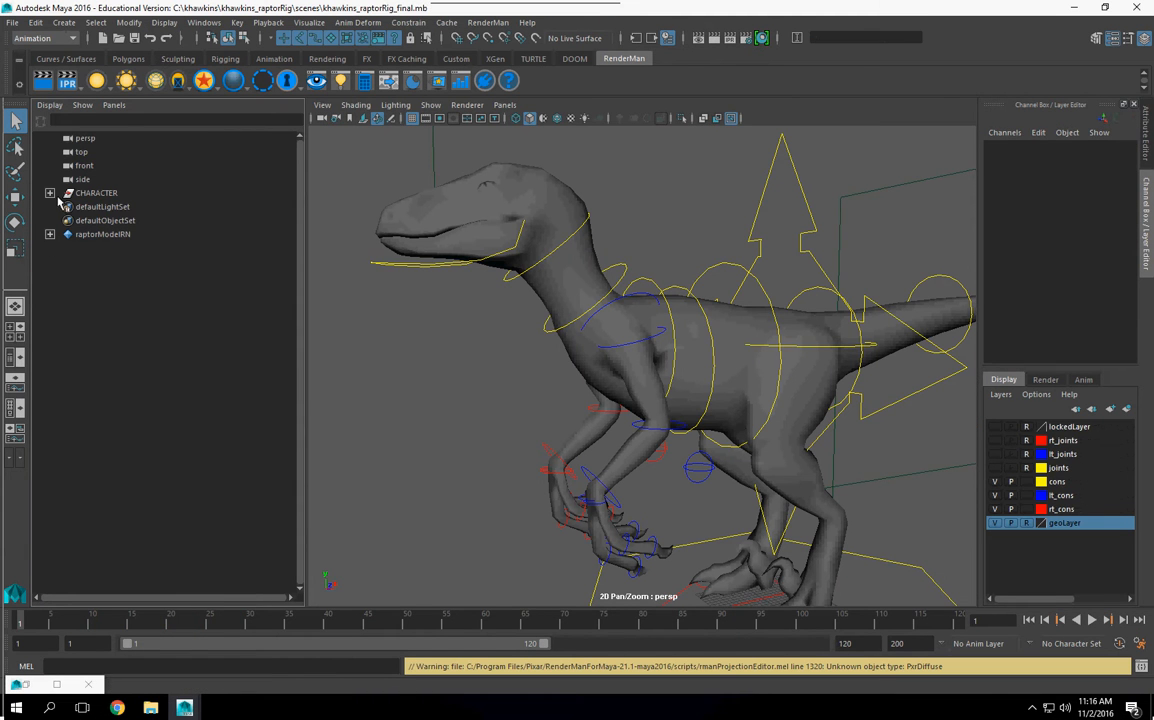
Step: Expand the CHARACTER hierarchy through world, scale, locked and rt_ik_grp to heel_roll, and select the claw_roll group
click(50, 193)
click(64, 207)
click(77, 248)
click(86, 259)
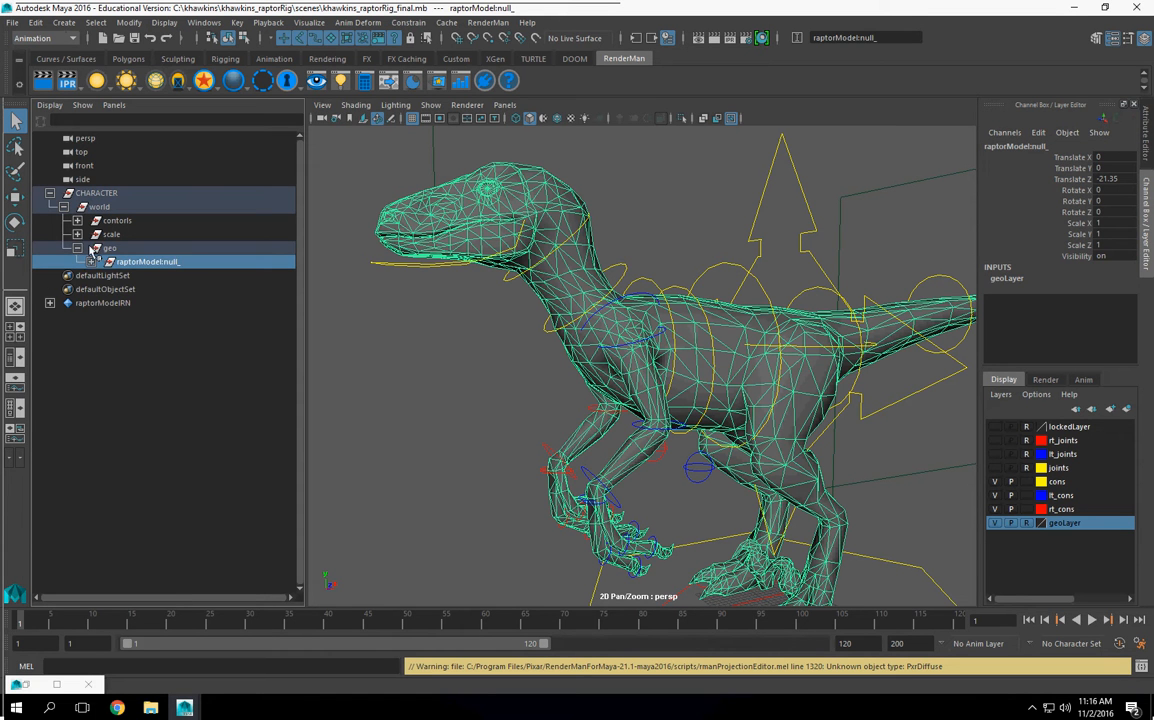
click(78, 235)
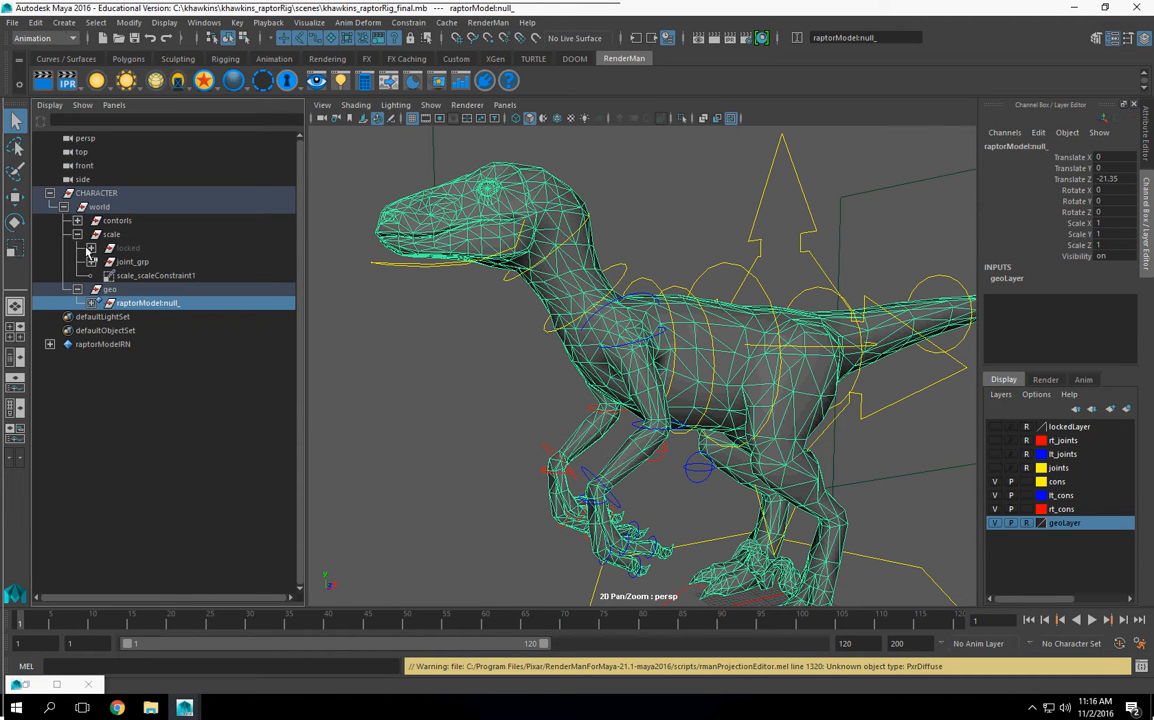
click(91, 248)
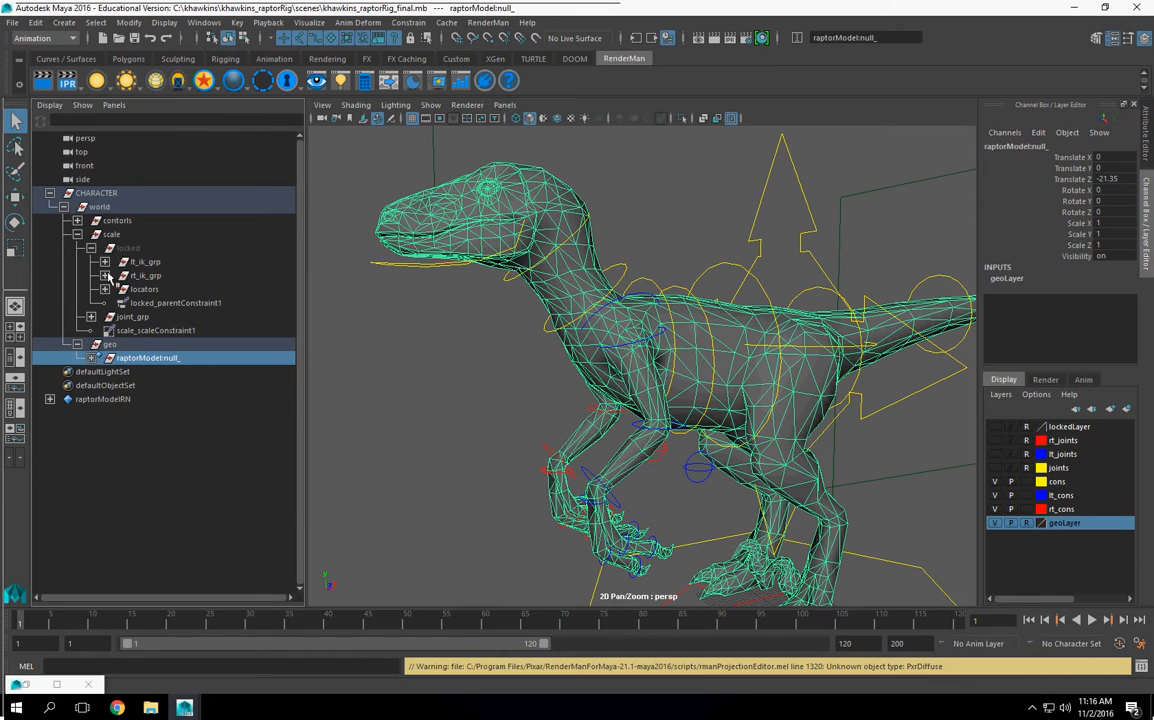
click(105, 276)
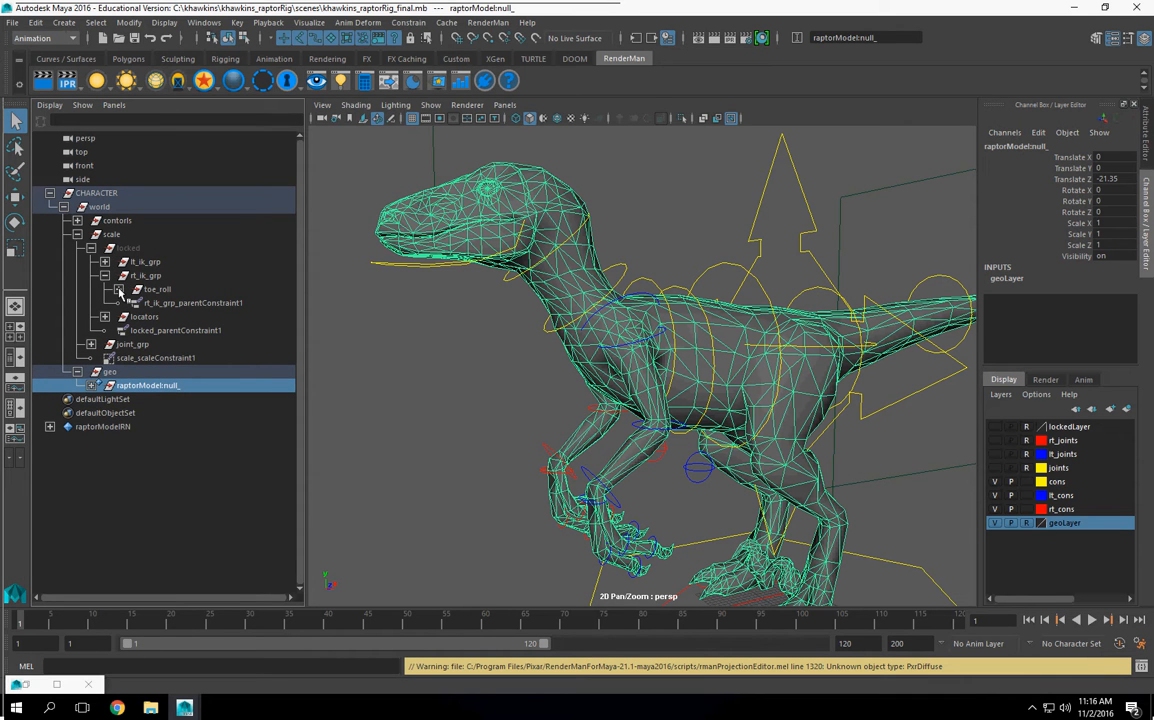
click(118, 289)
click(132, 303)
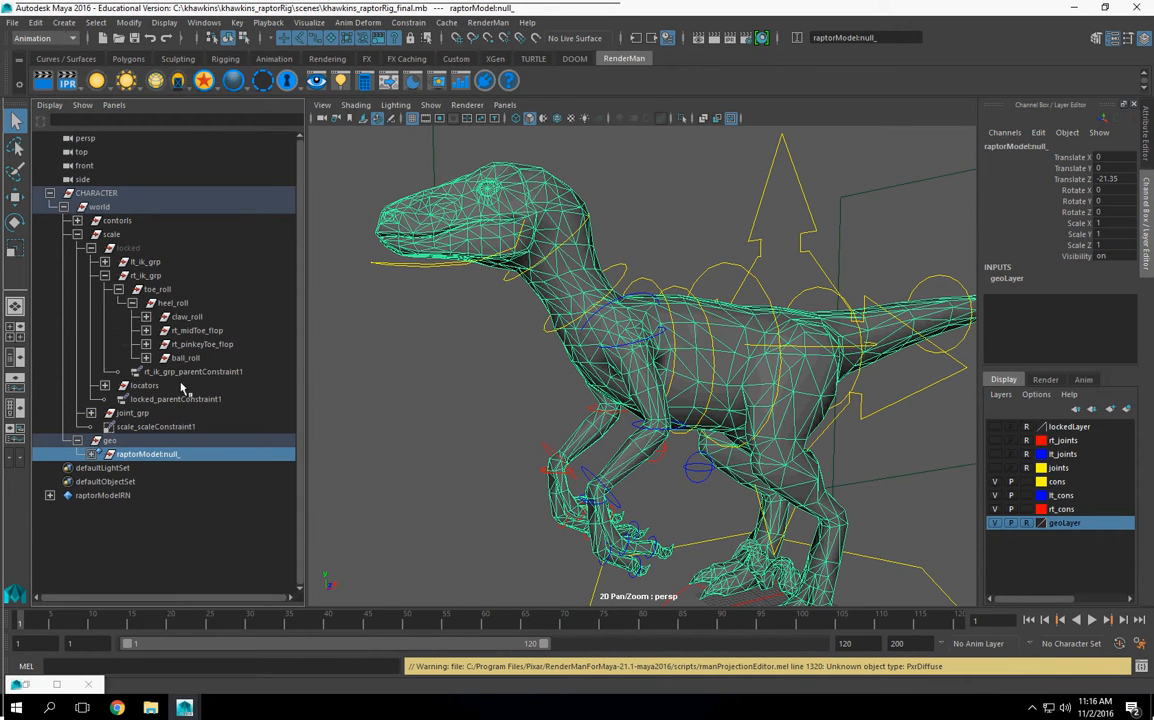
click(187, 317)
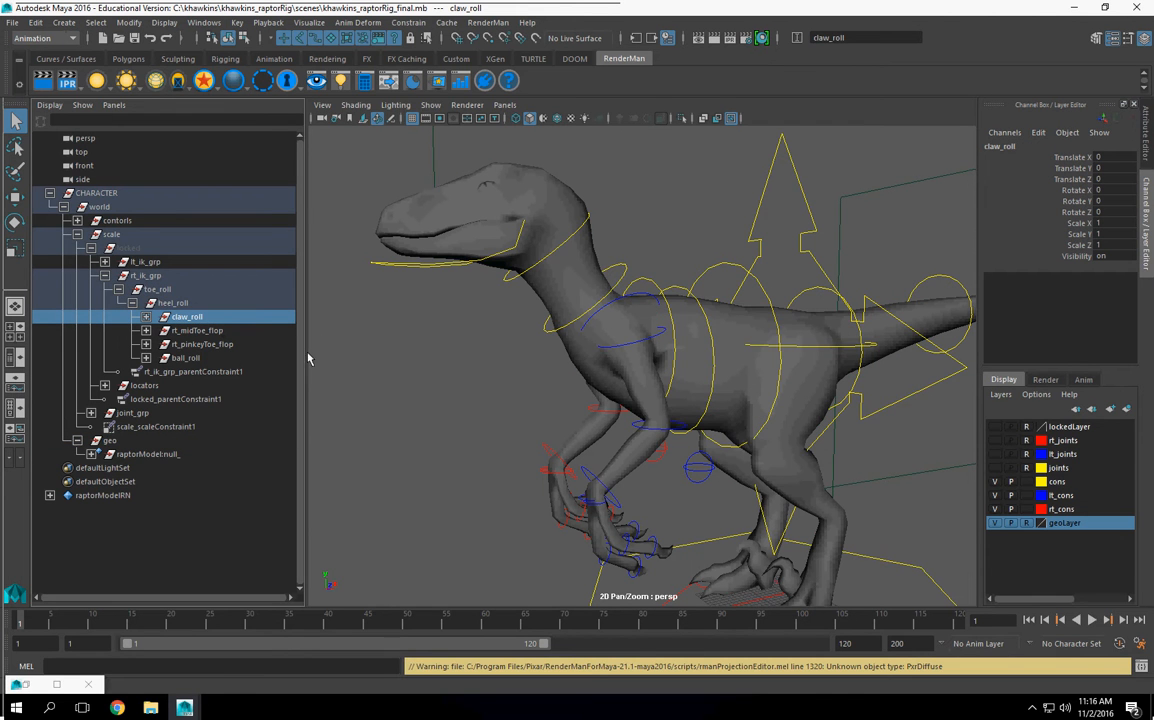
Step: Try rotating the right foot's claw_roll group in Z to test the claw, and undo the rotation
alt+drag(604, 352, 705, 358)
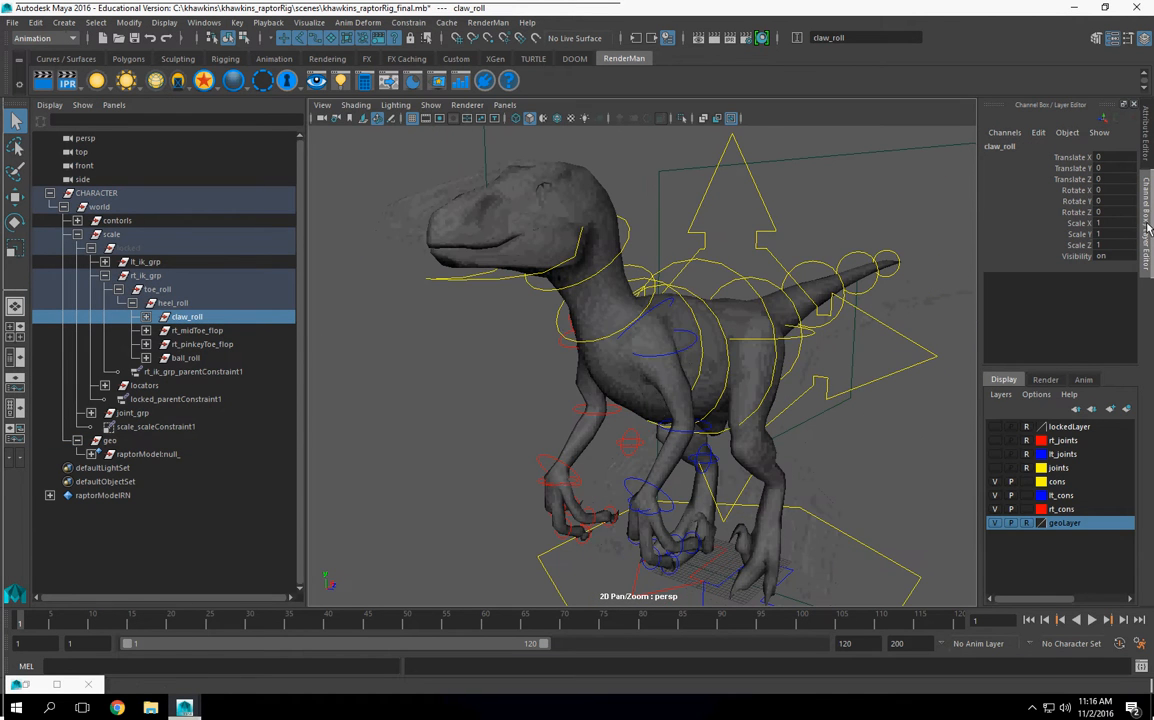
click(1076, 212)
middle_drag(610, 392, 528, 464)
key(ctrl+z)
Step: Select the right foot control rt_foot_con and open the Connection Editor with it as the source
alt+middle_drag(755, 549, 693, 448)
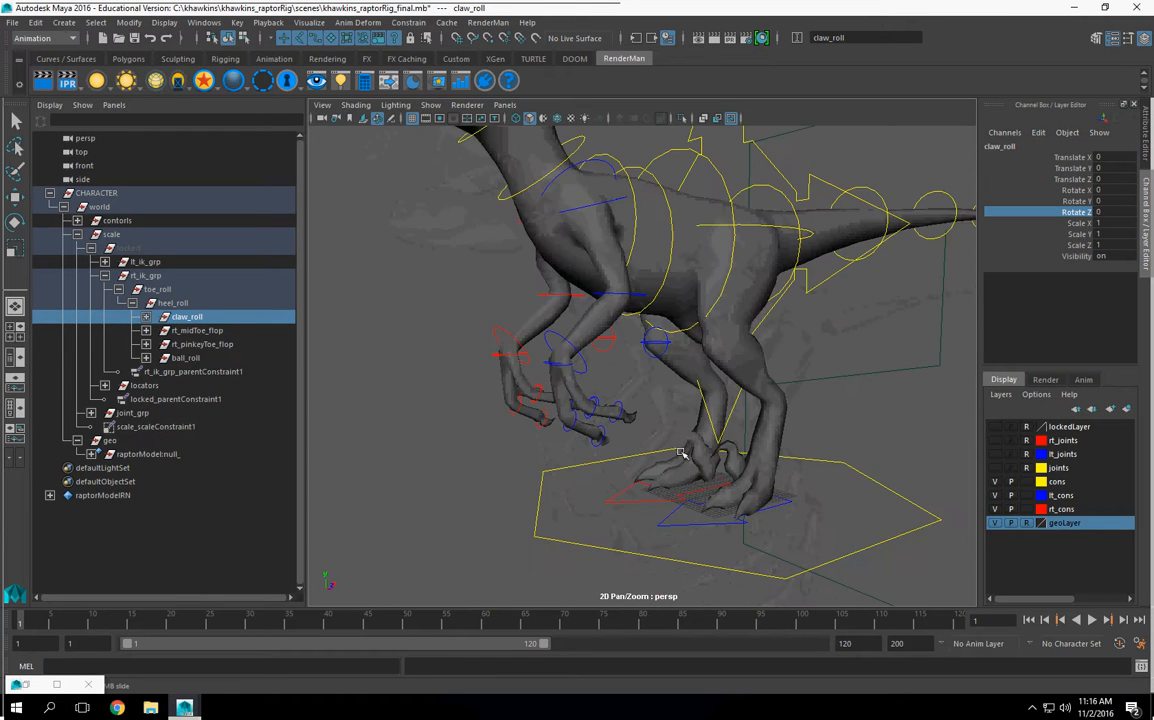
scroll(694, 447, up, 4)
alt+drag(693, 447, 641, 420)
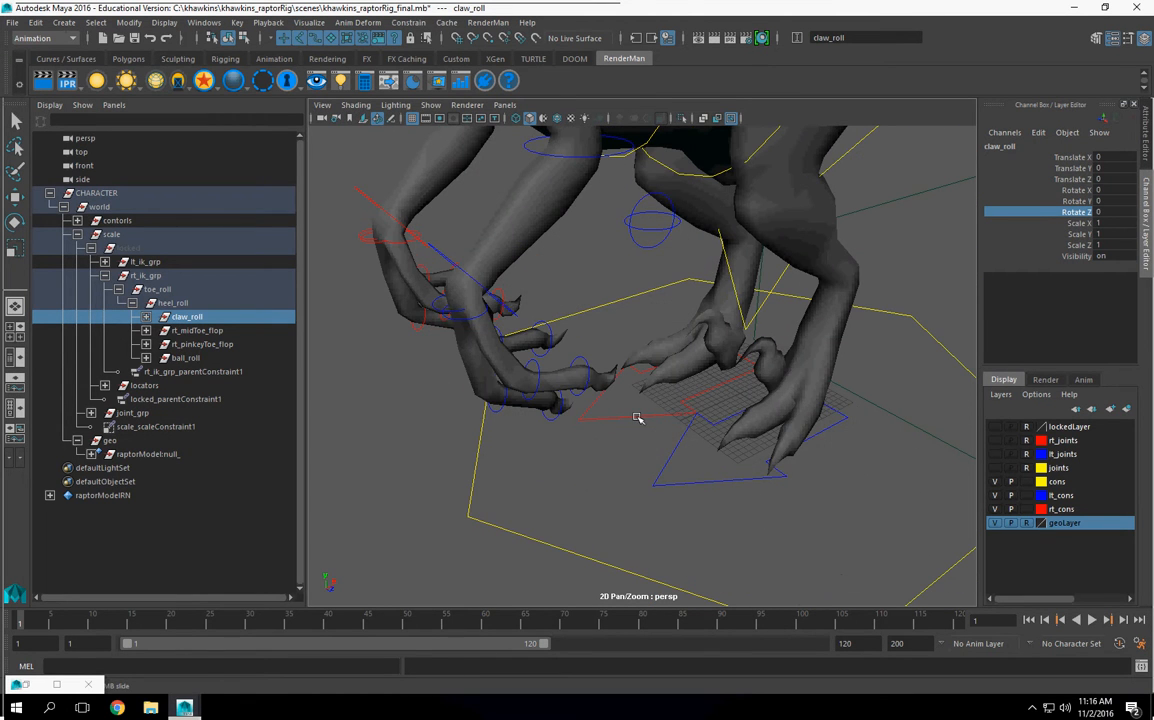
click(637, 418)
alt+right_drag(510, 246, 507, 158)
key(space)
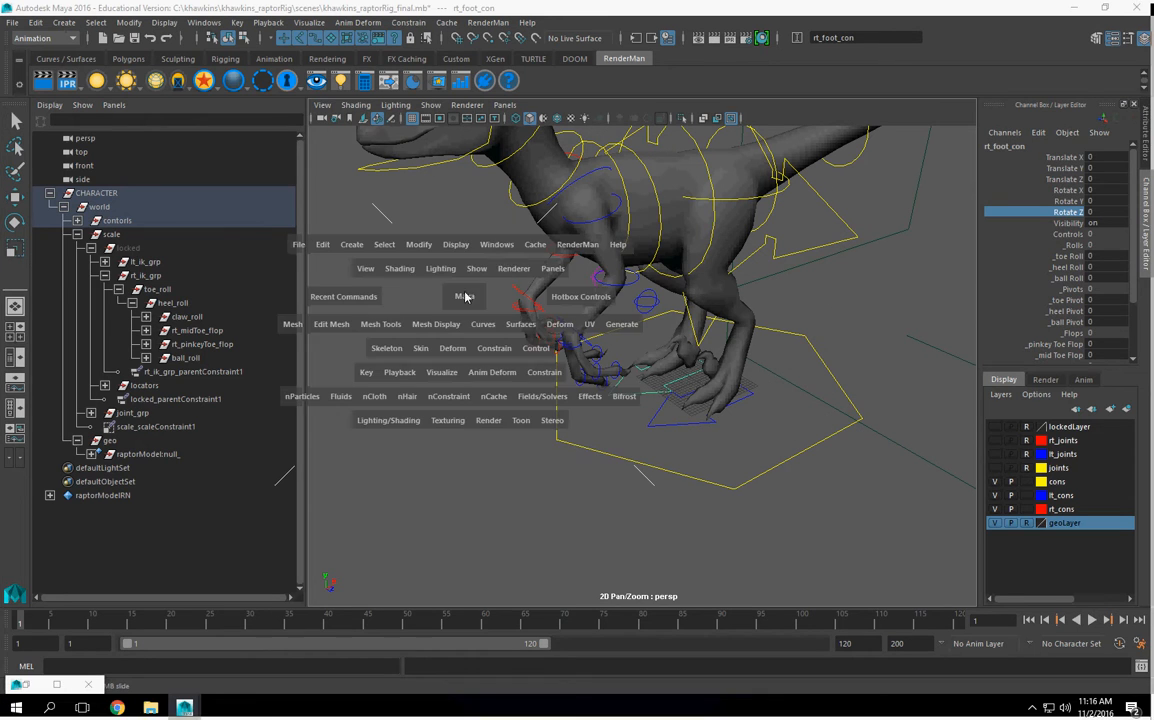
click(501, 249)
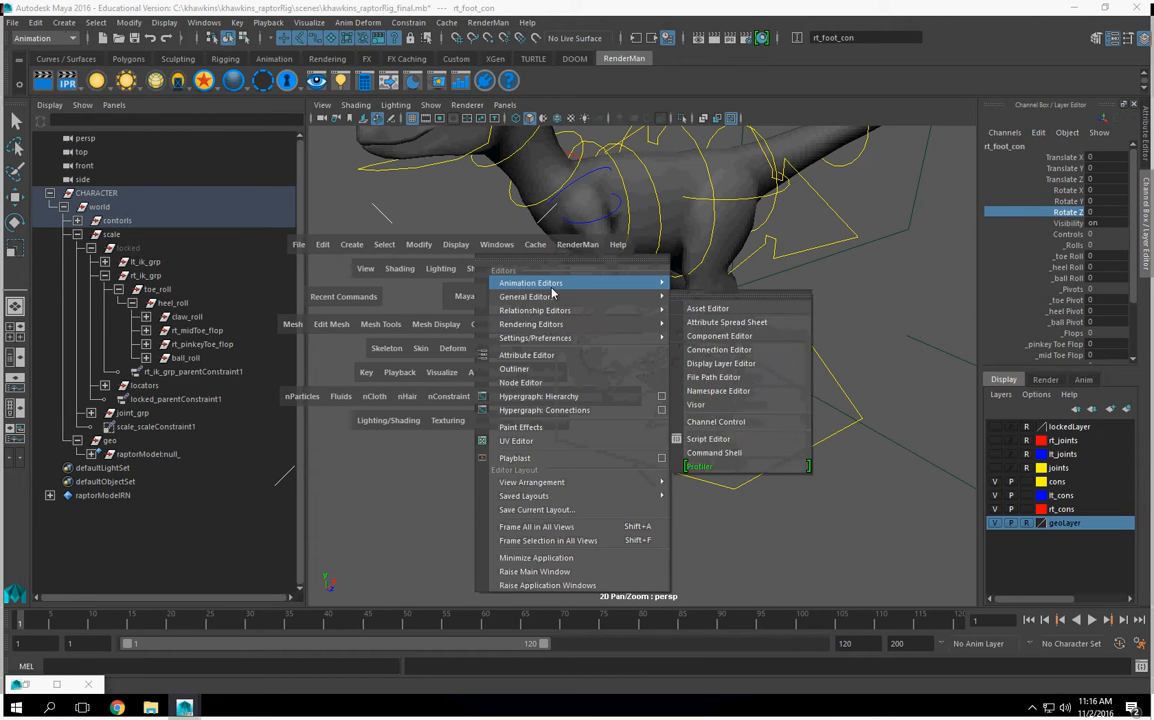
mouse_move(640, 290)
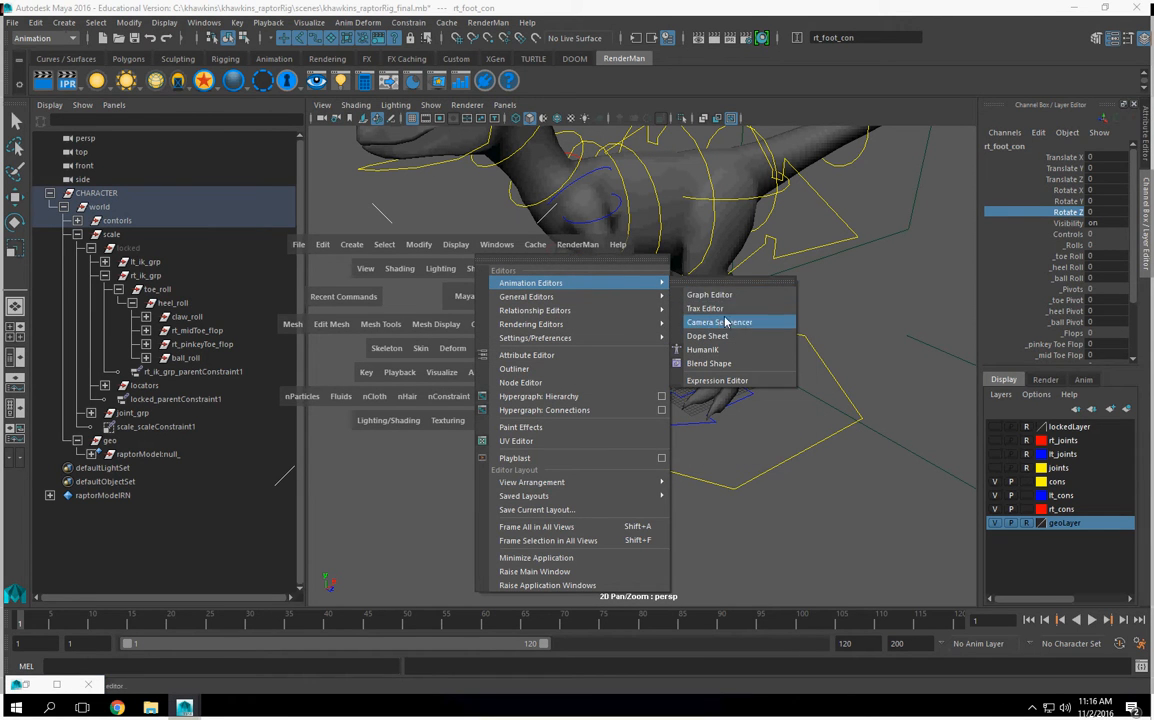
click(726, 350)
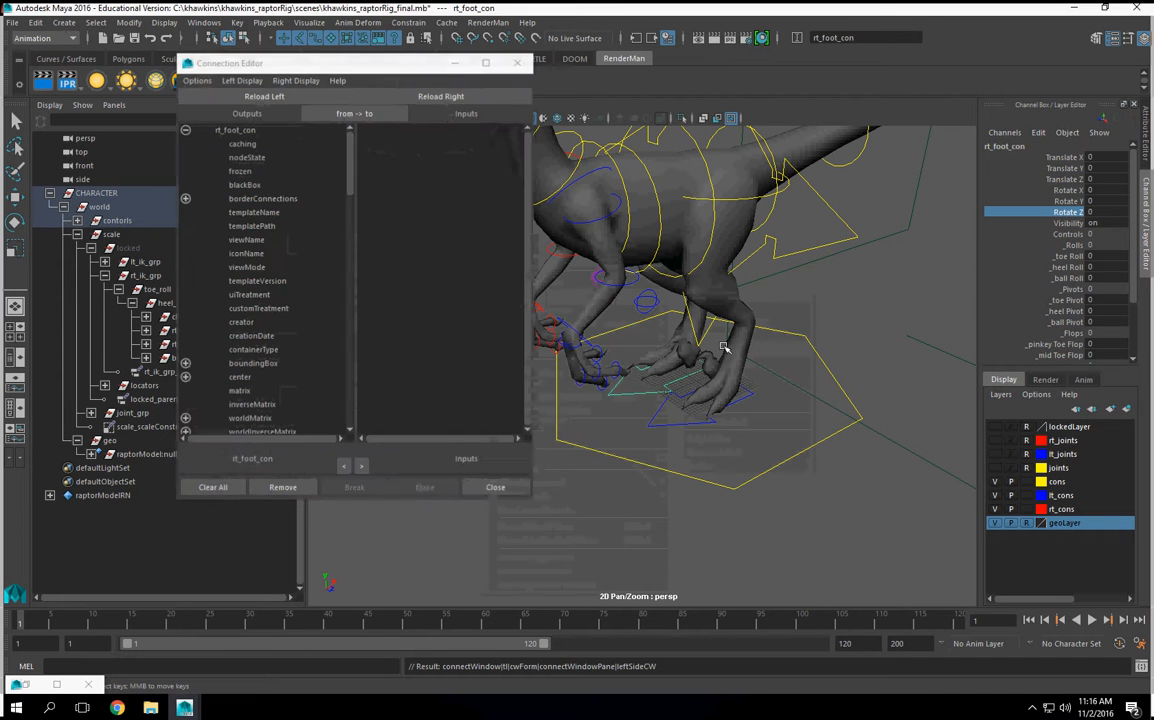
Step: Connect rt_foot_con's _clawAmt output to the rotateZ input of claw_roll, and close the Connection Editor
drag(351, 170, 283, 418)
click(240, 419)
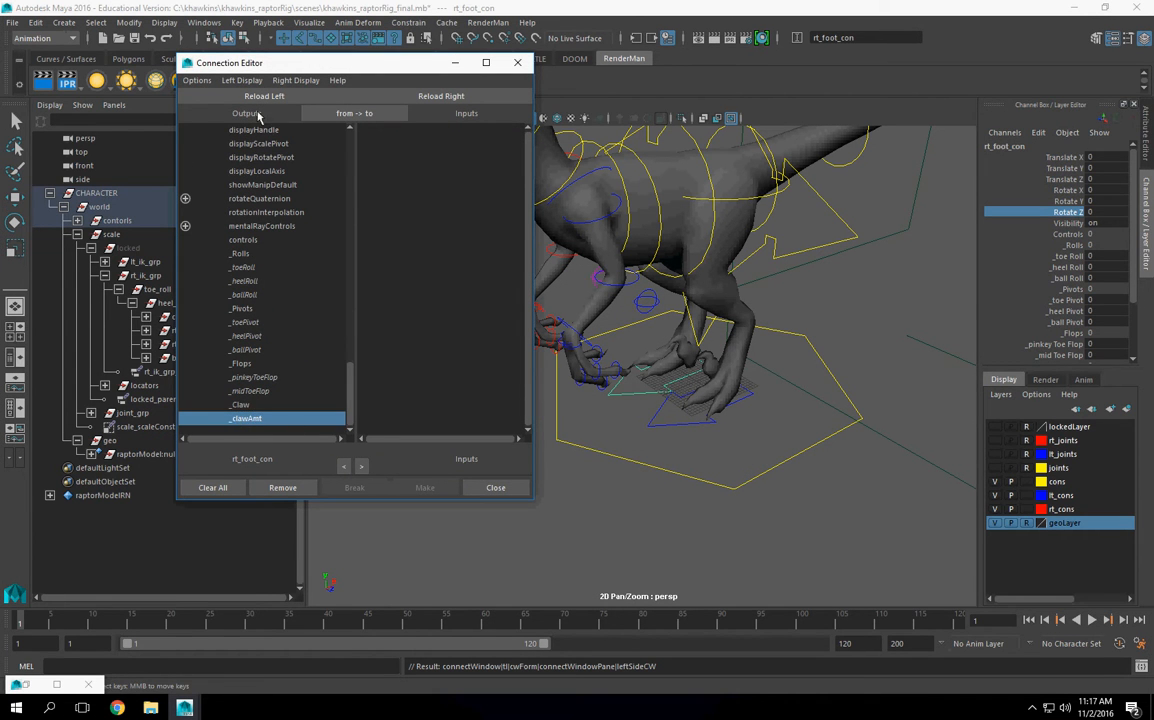
drag(252, 64, 326, 73)
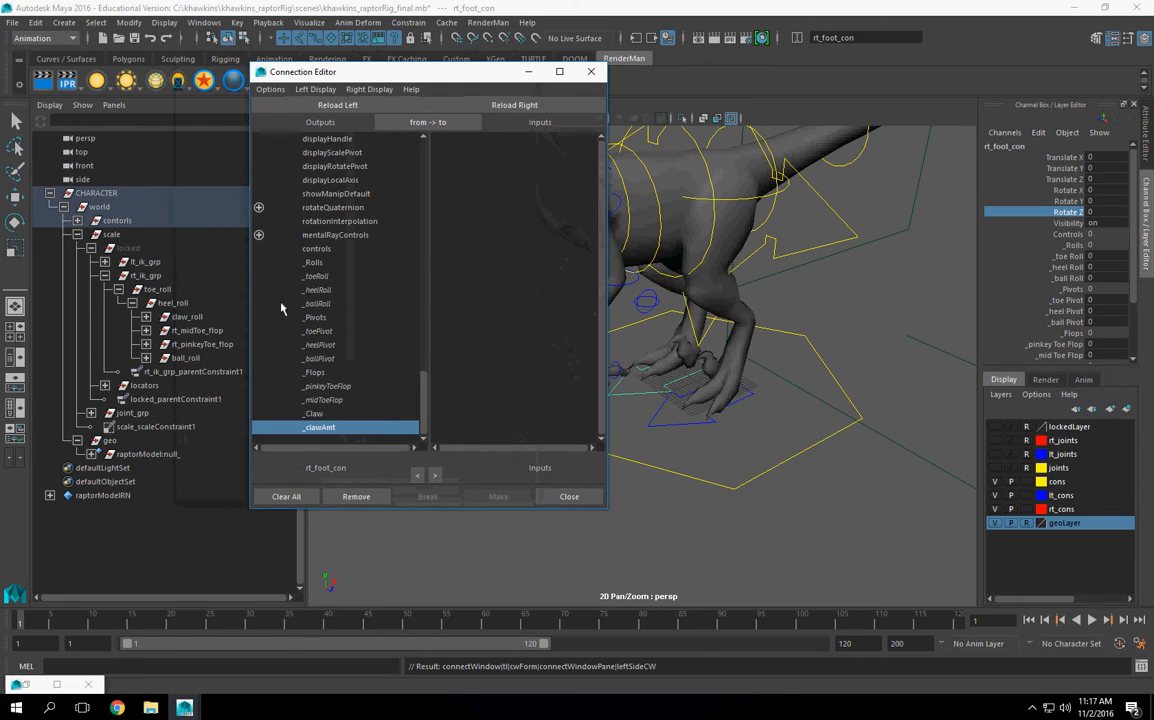
click(190, 317)
drag(418, 70, 316, 70)
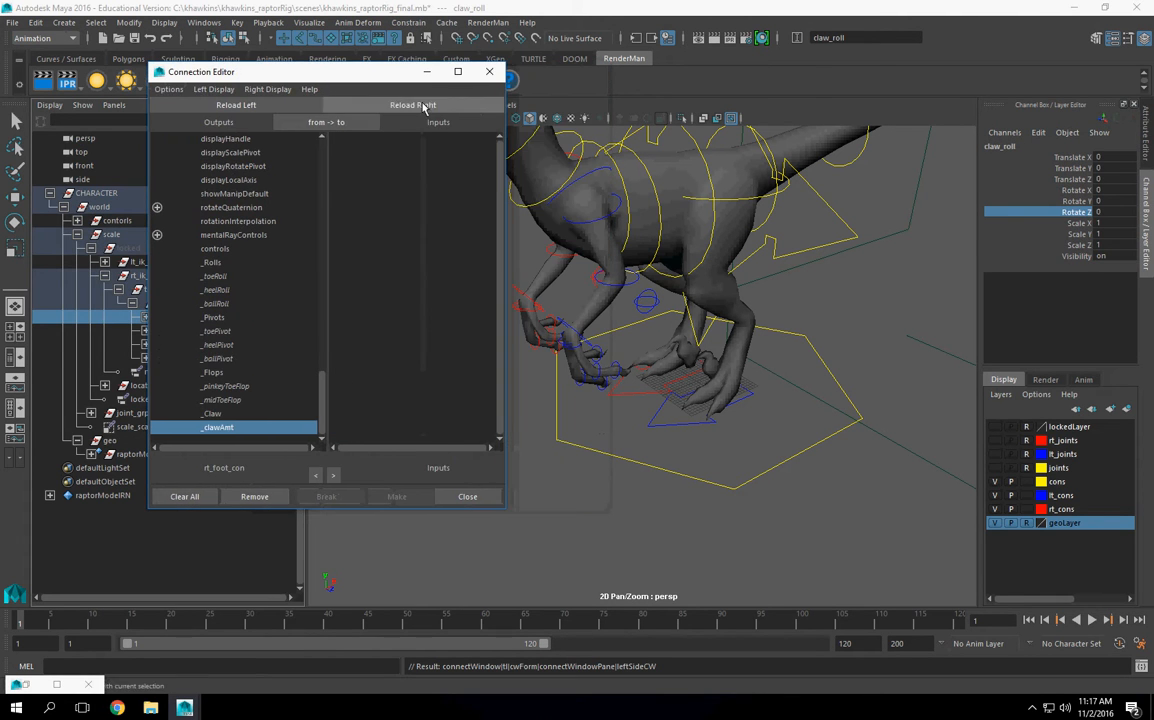
click(418, 105)
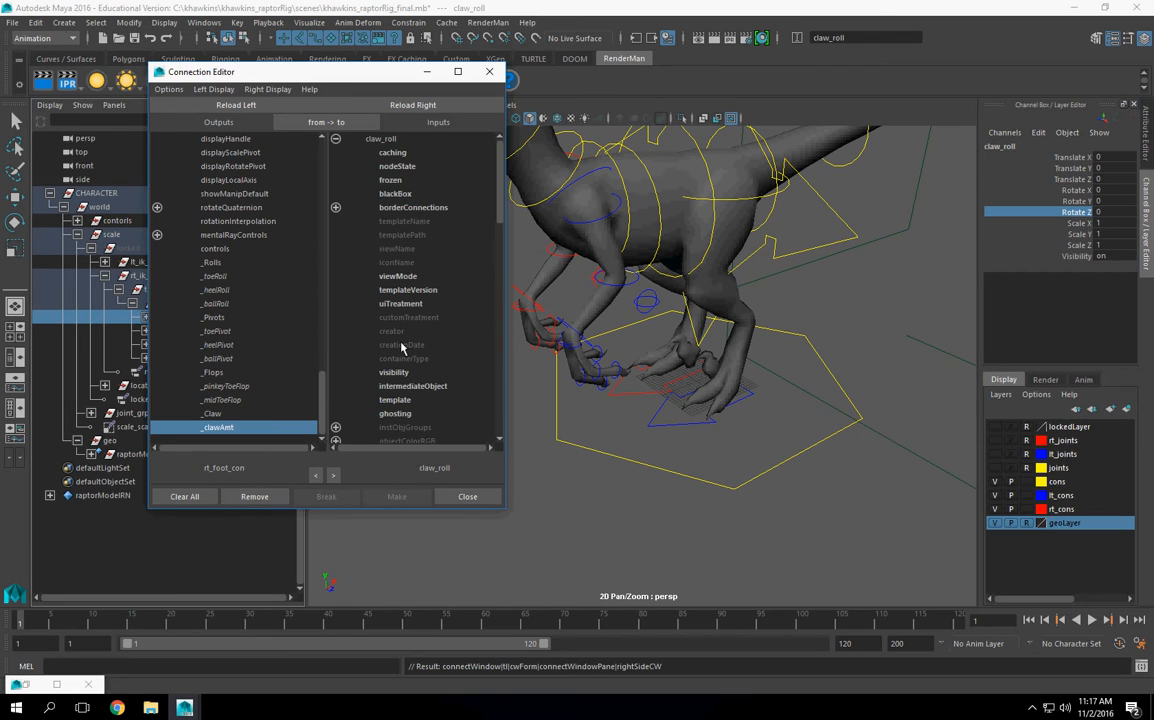
scroll(402, 346, down, 6)
scroll(422, 381, down, 2)
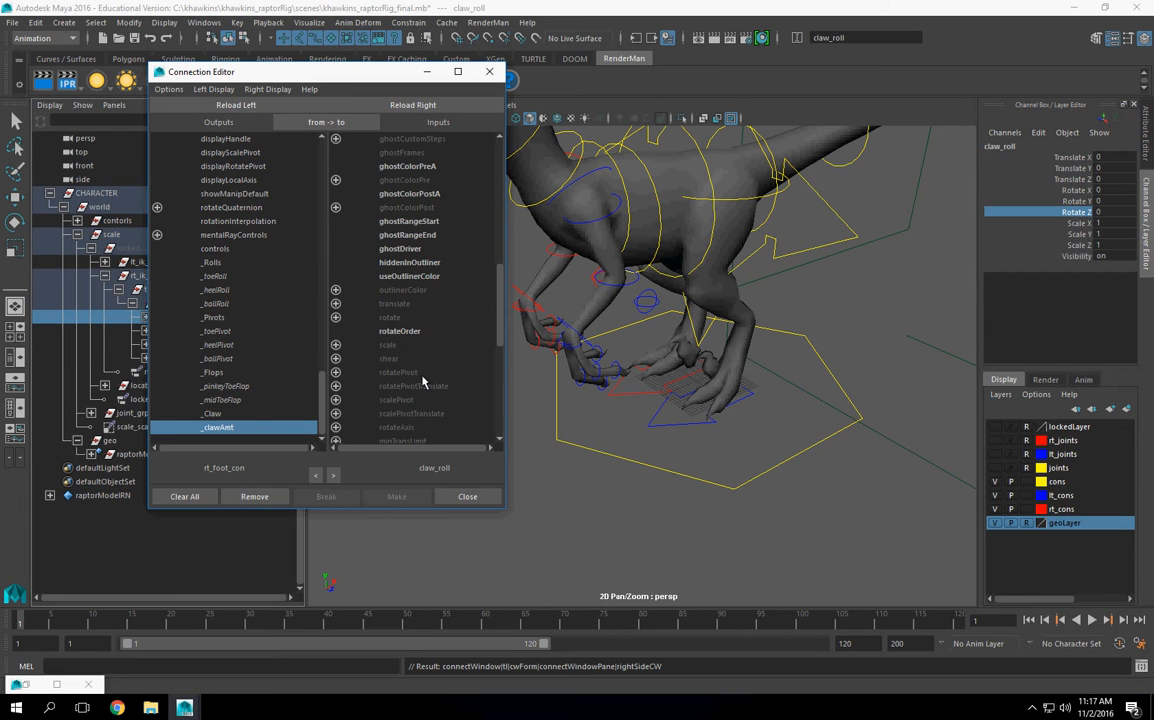
click(335, 317)
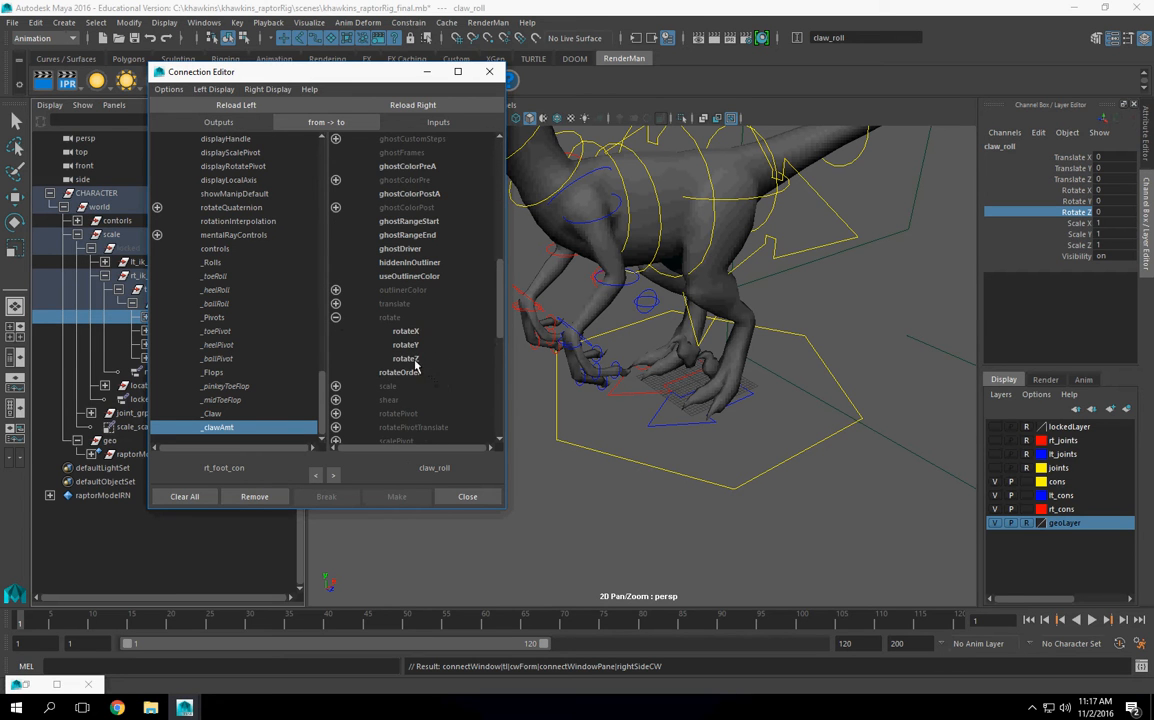
click(406, 359)
click(489, 71)
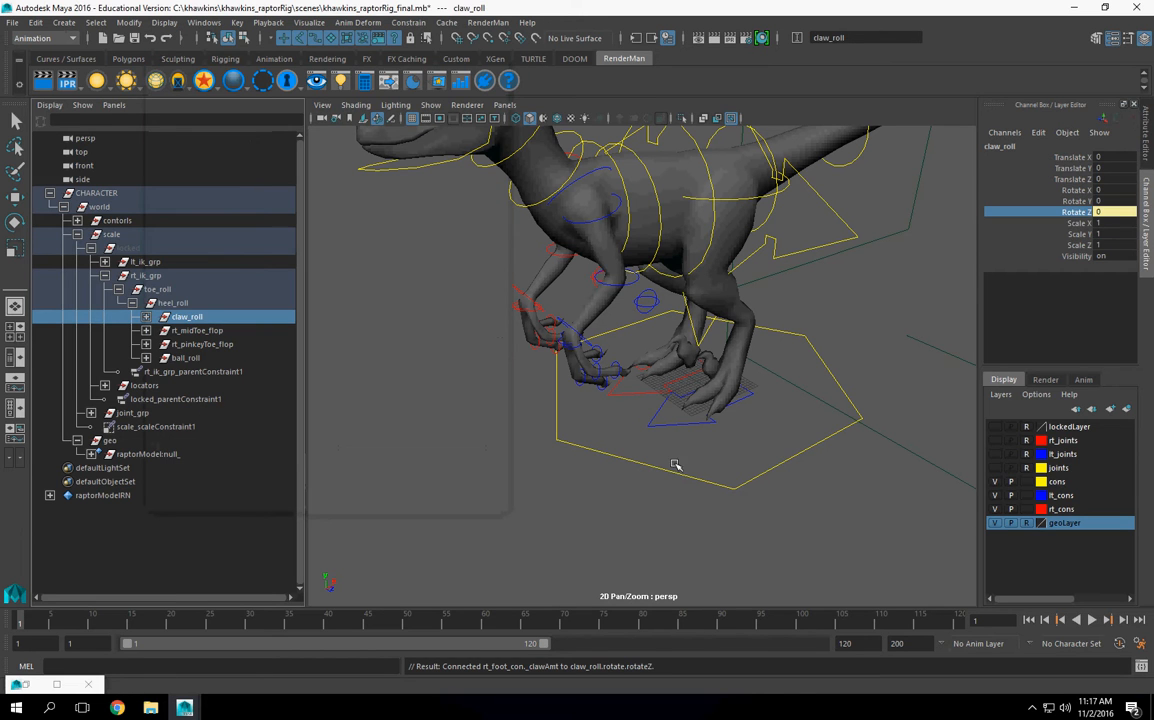
Step: Test the claw amount on the right foot control, and undo the trial change
click(638, 395)
scroll(1095, 330, down, 2)
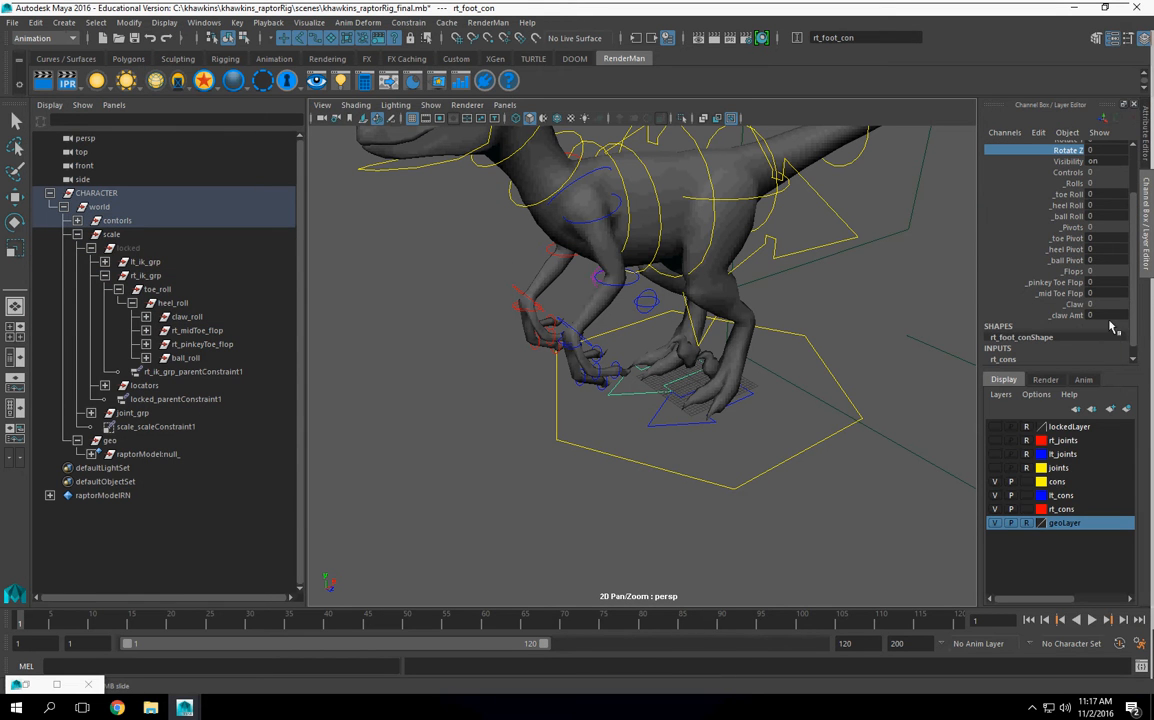
click(1074, 317)
middle_drag(462, 405, 540, 407)
key(ctrl+z)
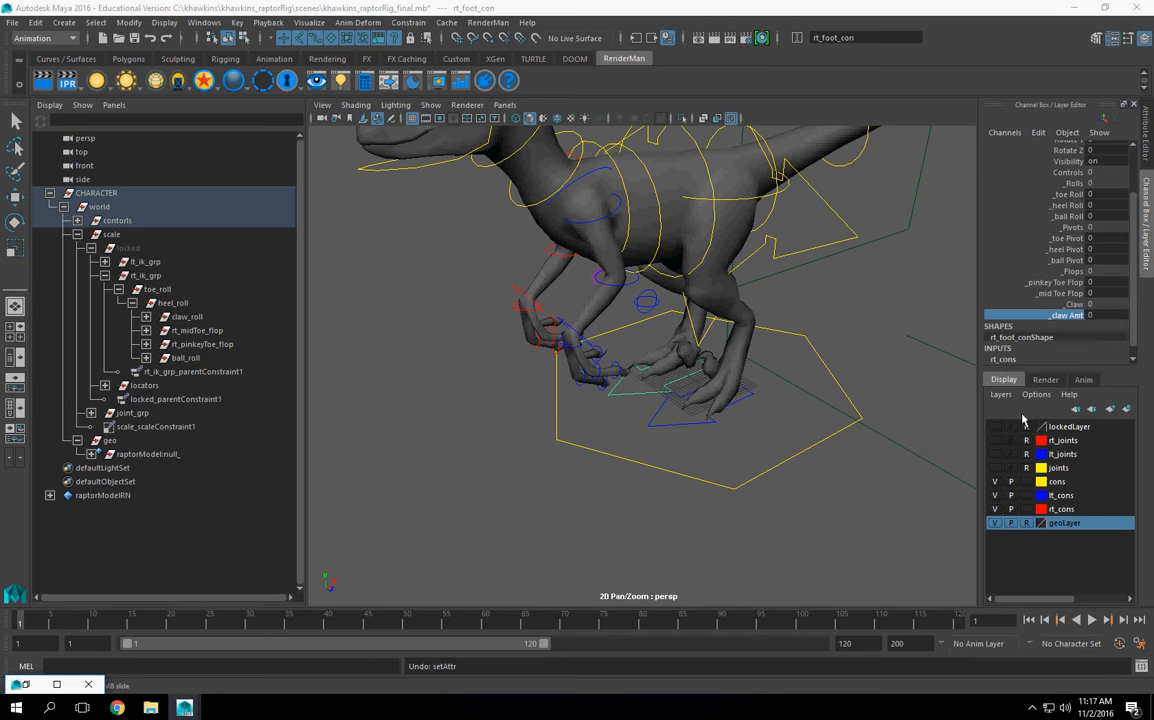
alt+drag(656, 434, 714, 416)
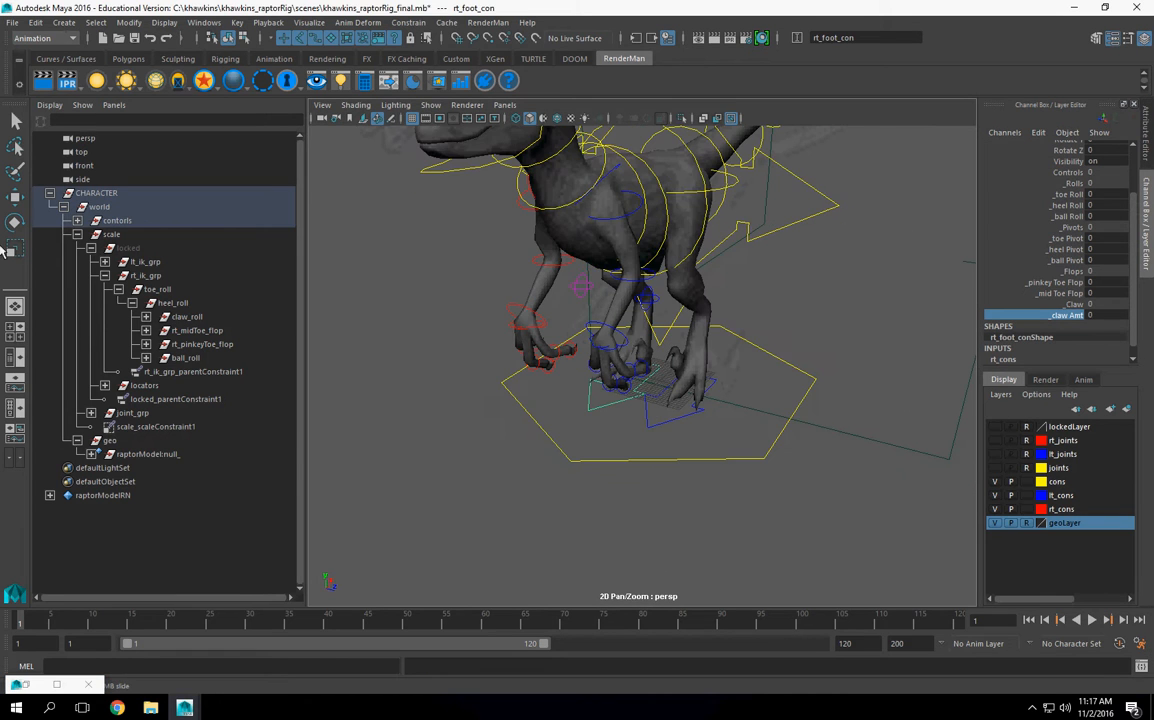
Step: Collapse the expanded CHARACTER hierarchy, including the locked foot IK groups, and save the final rig file
click(132, 303)
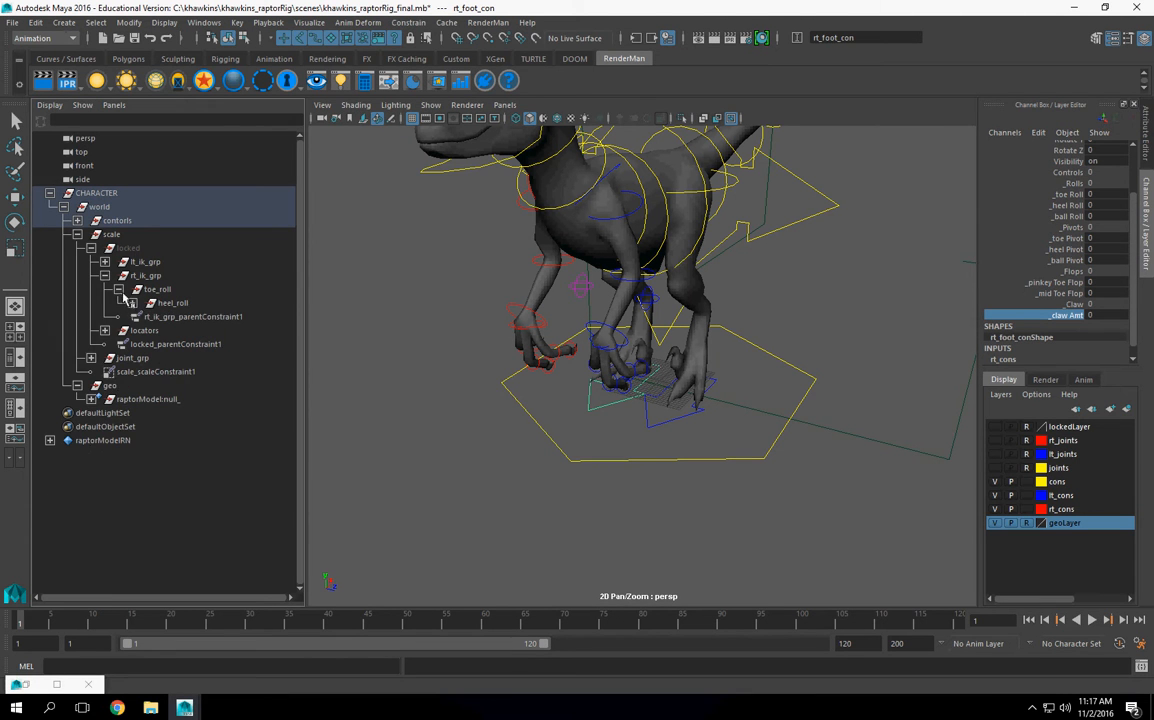
click(118, 289)
click(105, 275)
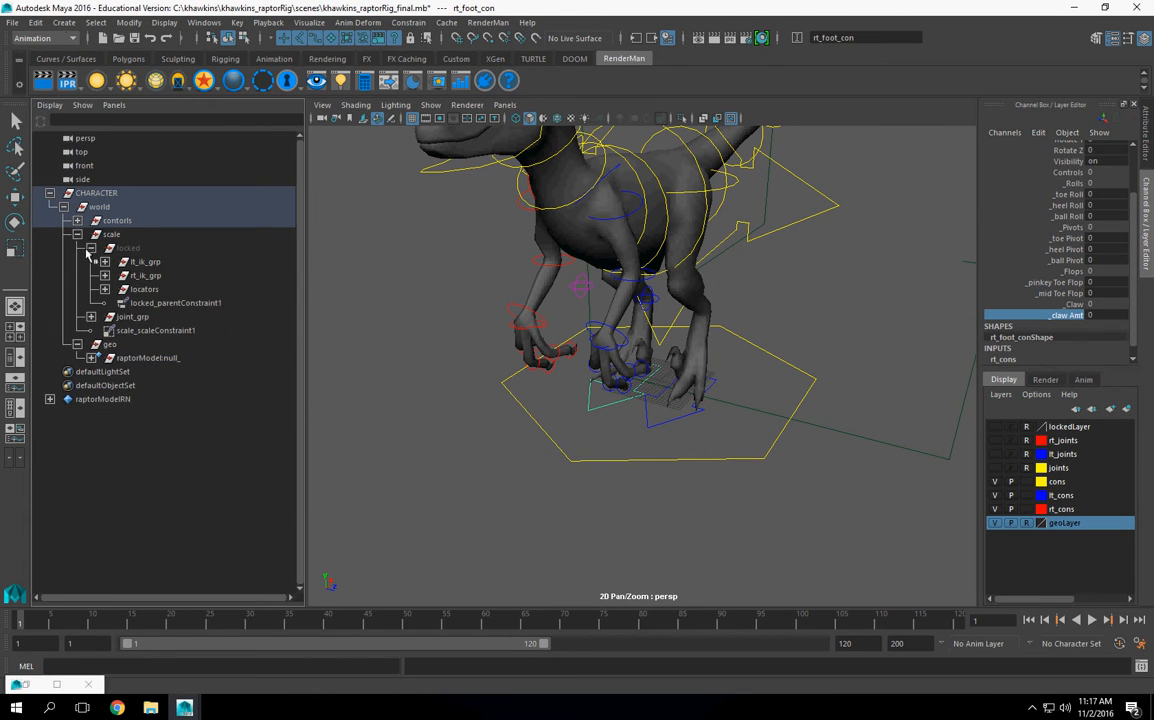
click(90, 248)
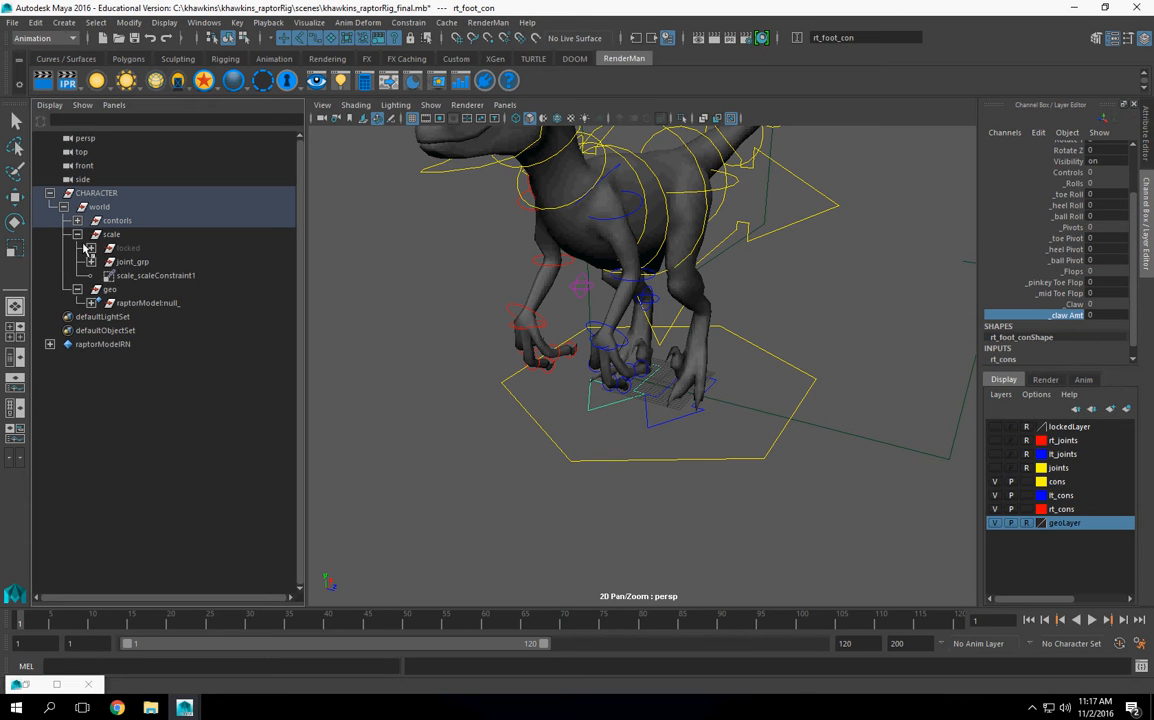
click(77, 235)
alt+drag(573, 392, 552, 387)
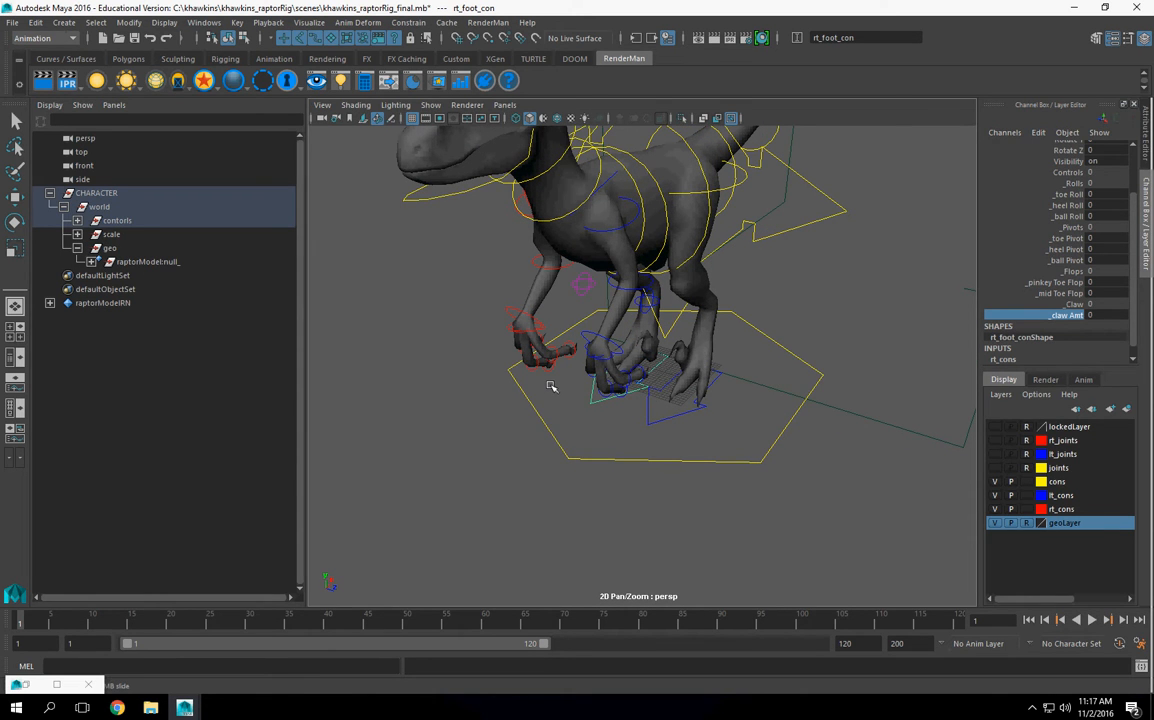
click(63, 206)
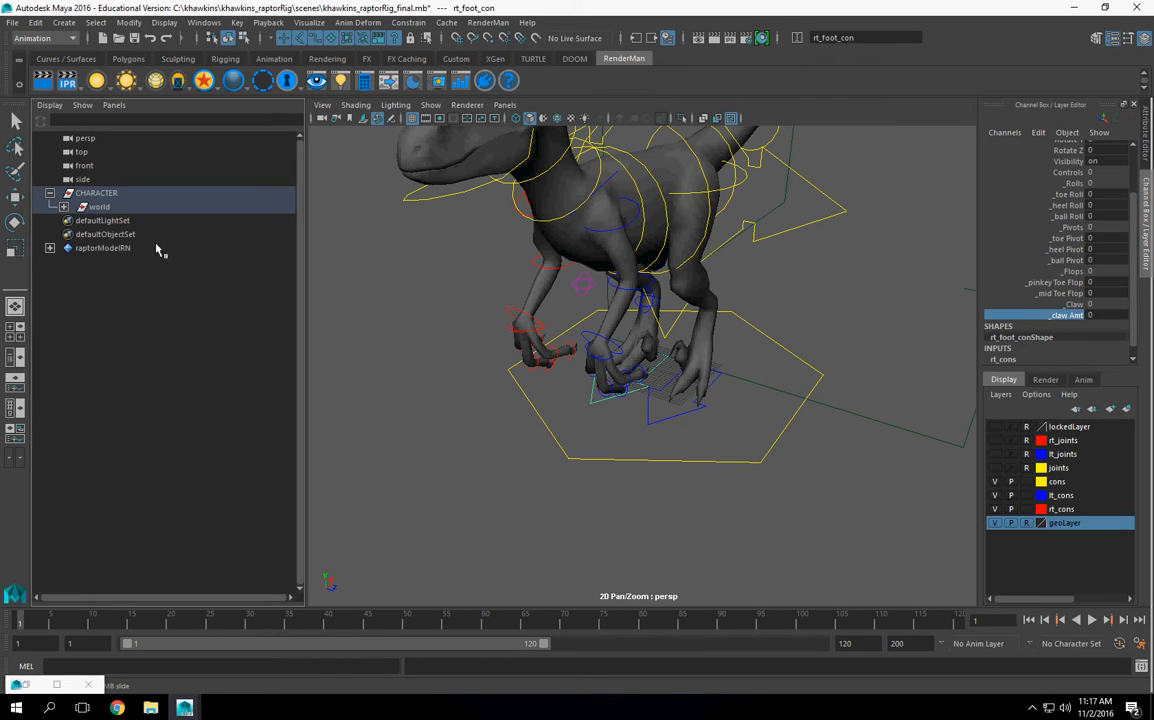
click(50, 193)
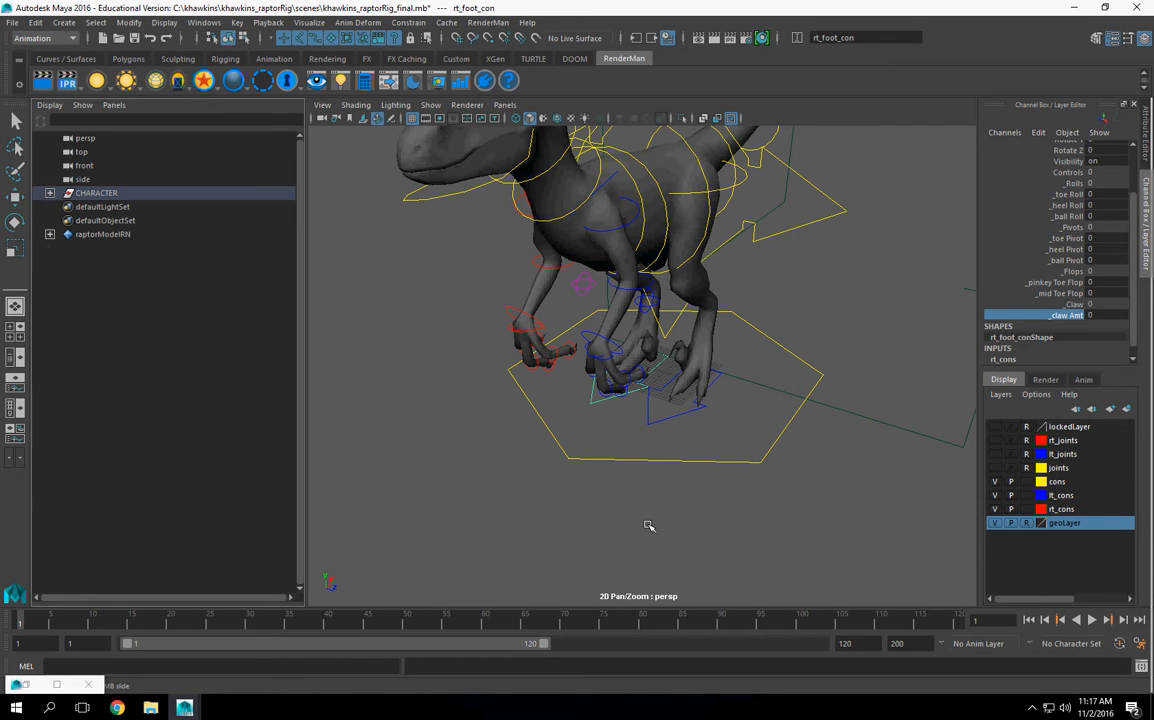
Step: Open the rangeMotionTest_v003.mb scene from the project's scenes folder
click(13, 22)
click(50, 62)
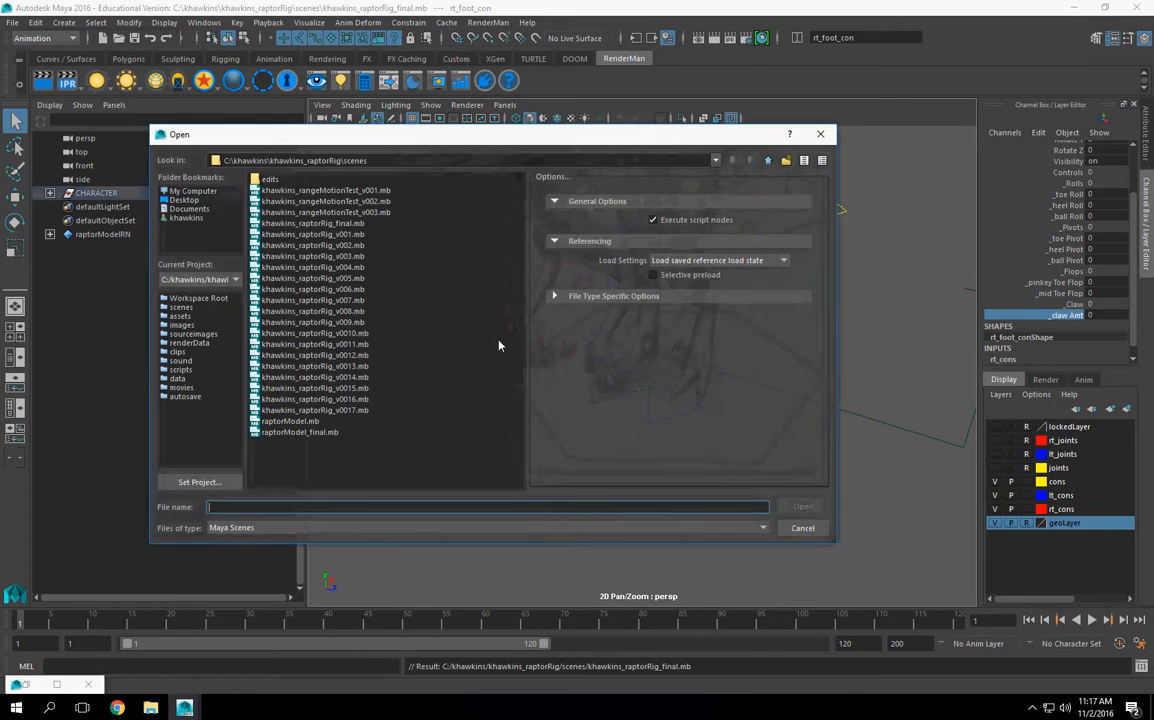
click(367, 214)
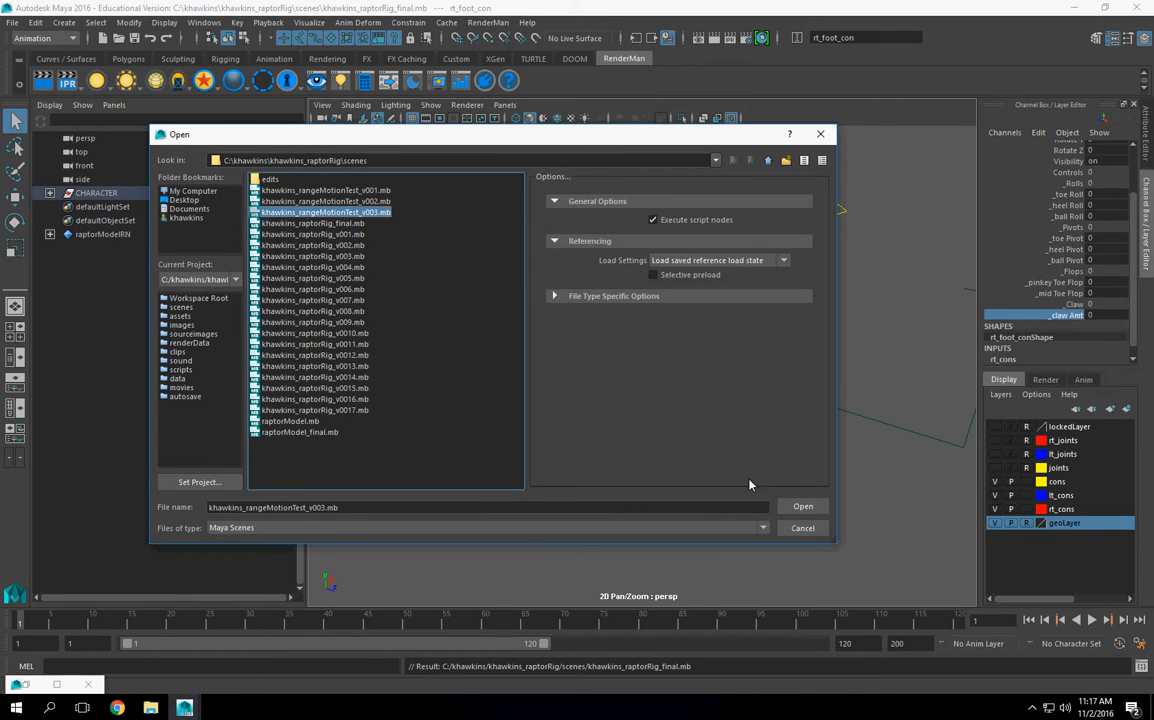
click(791, 507)
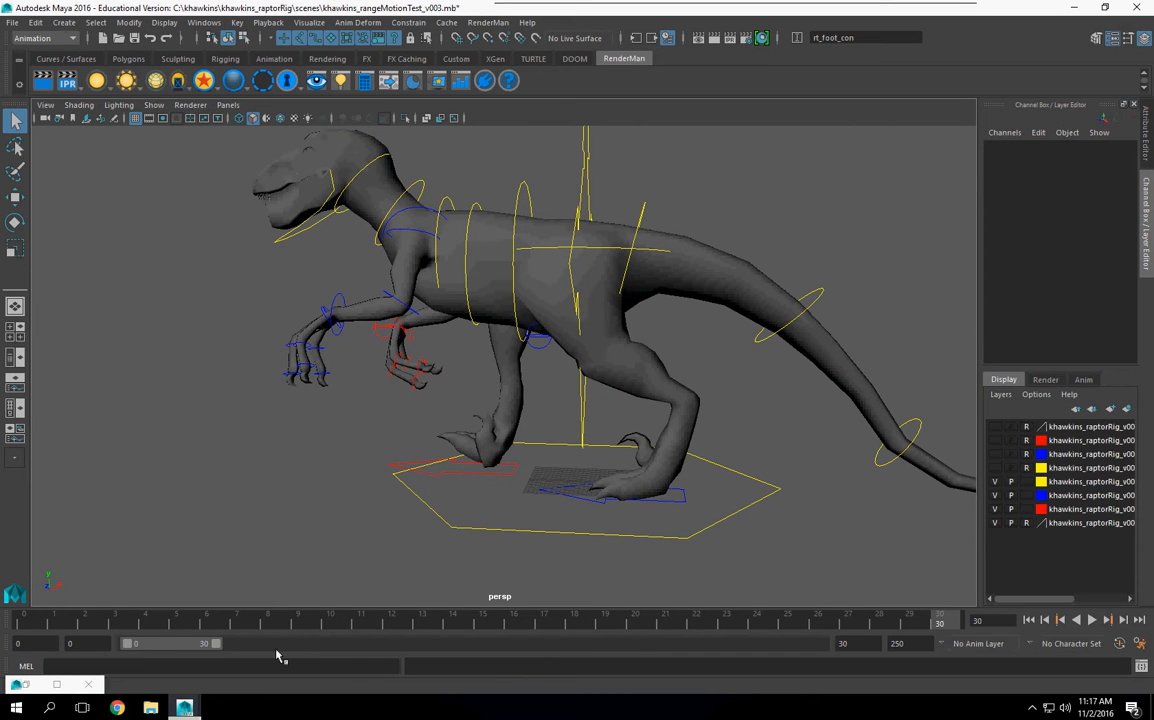
Step: Play back the raptor's walk cycle and examine the legs and feet from several angles
key(alt+v)
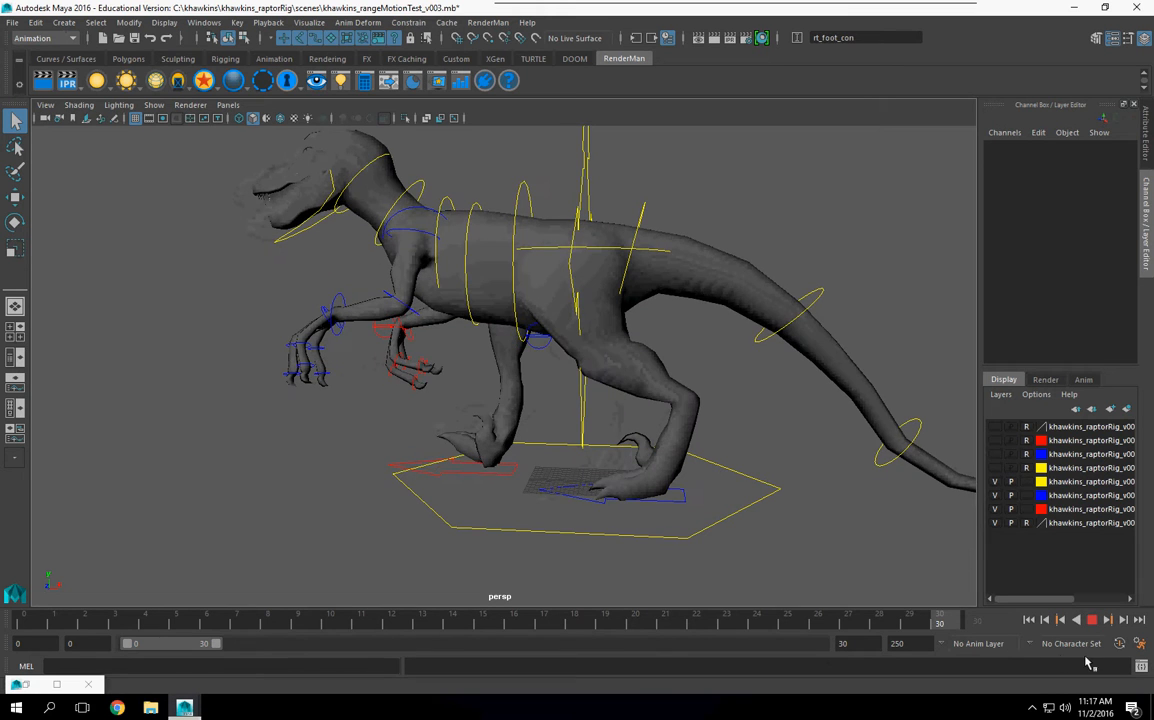
click(1092, 620)
alt+drag(768, 478, 792, 471)
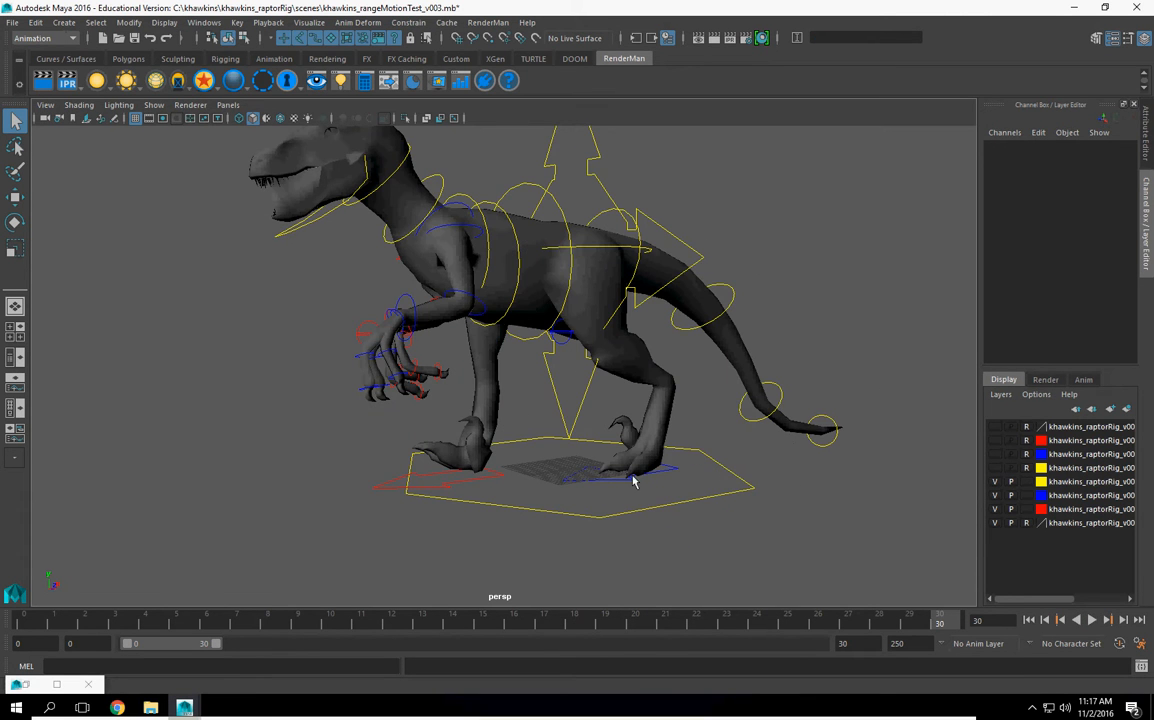
scroll(487, 464, down, 2)
alt+drag(520, 458, 495, 453)
scroll(618, 519, up, 3)
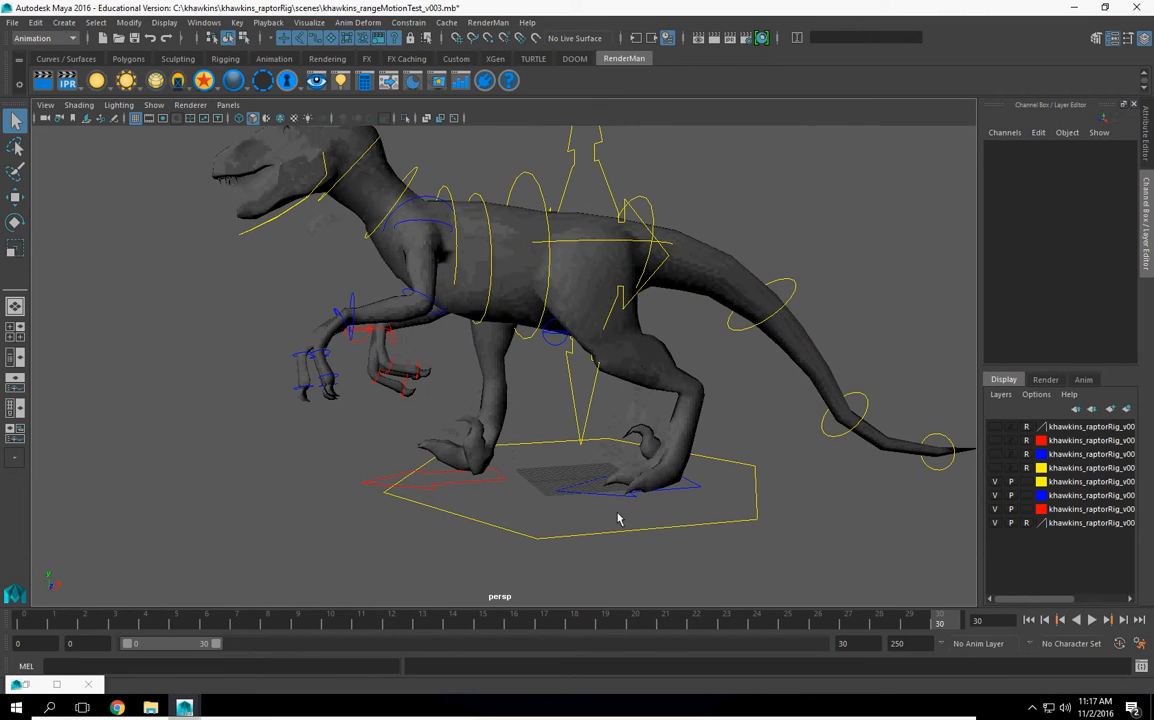
drag(897, 628, 132, 643)
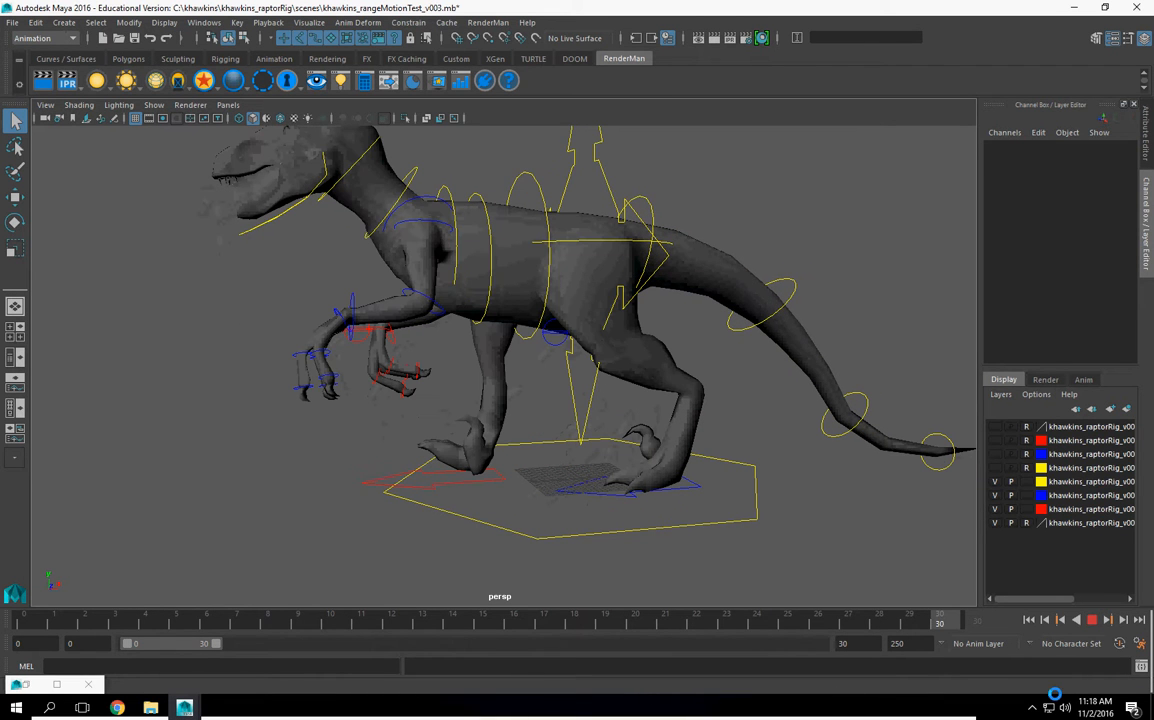
Step: Select the left foot control lt_foot_con and play back the walk to examine the left foot's motion
click(580, 497)
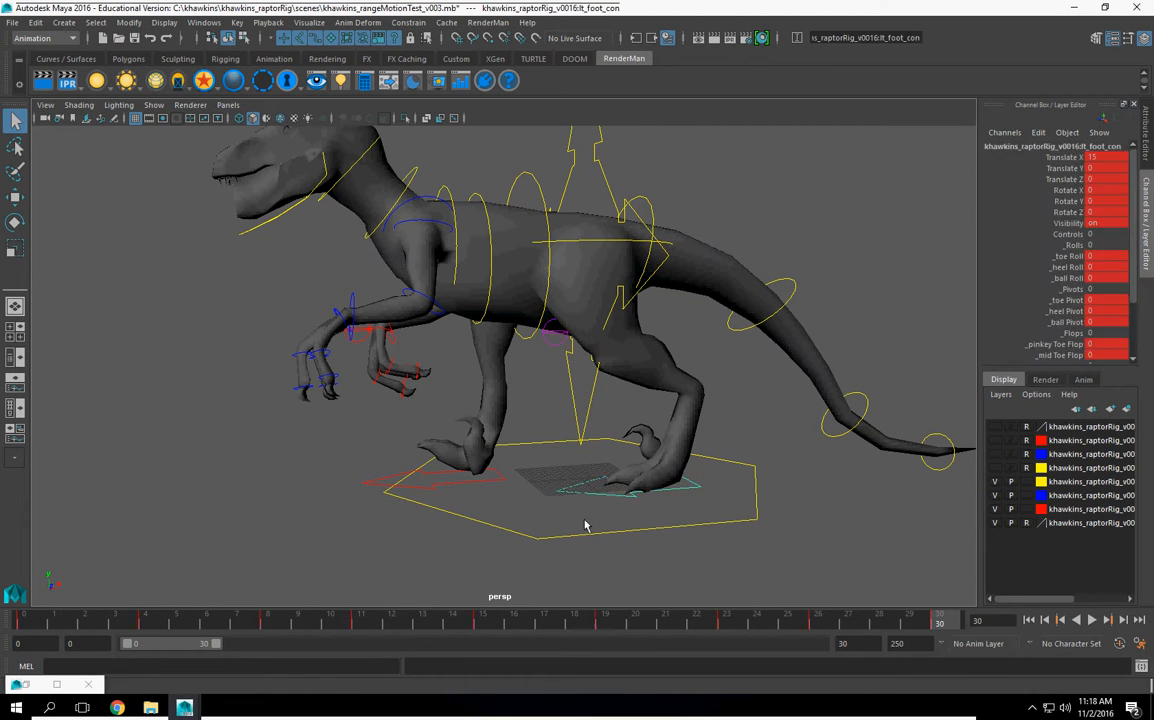
alt+drag(580, 497, 575, 470)
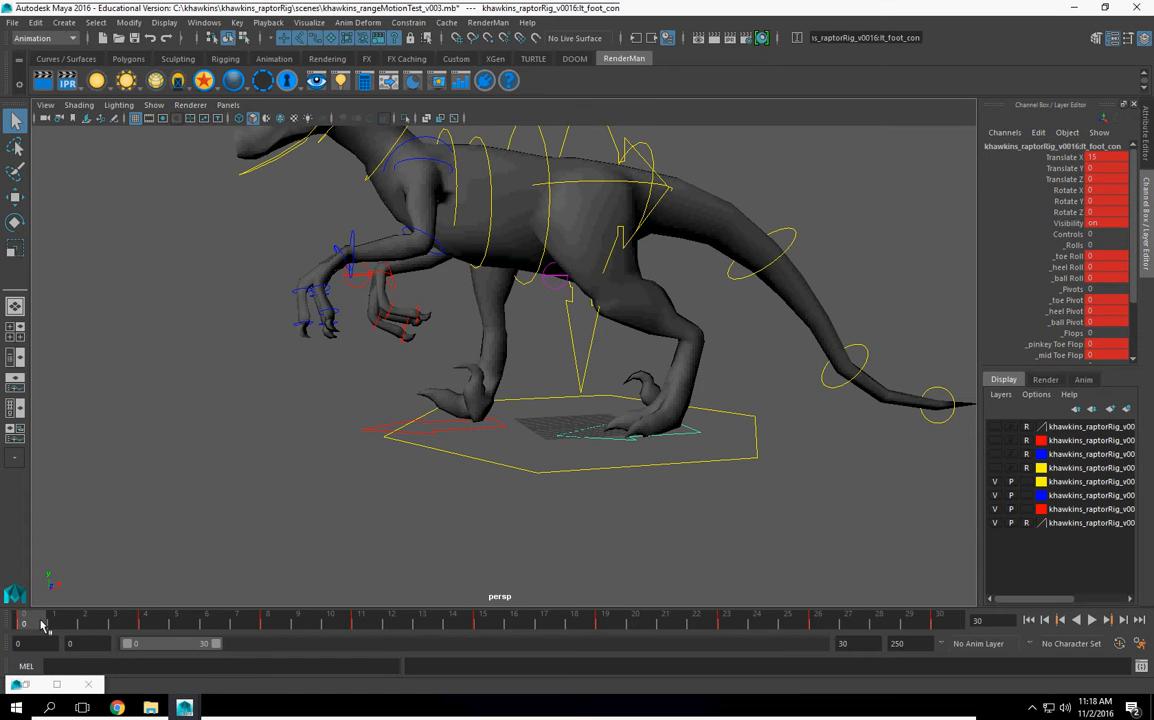
key(alt+v)
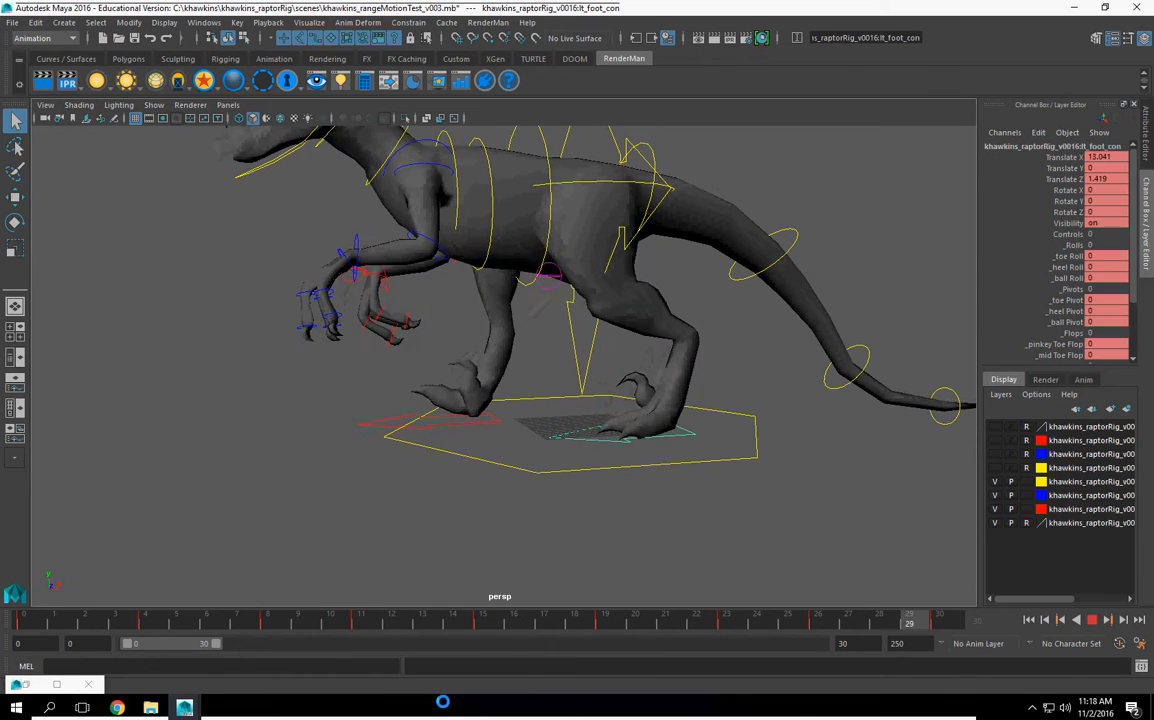
key(alt+v)
alt+drag(544, 468, 668, 505)
click(601, 506)
click(603, 445)
Step: At frame 8, set lt_foot_con's pinkey toe flop, mid toe flop and claw amount to 34.7 and key the control
drag(148, 622, 1, 633)
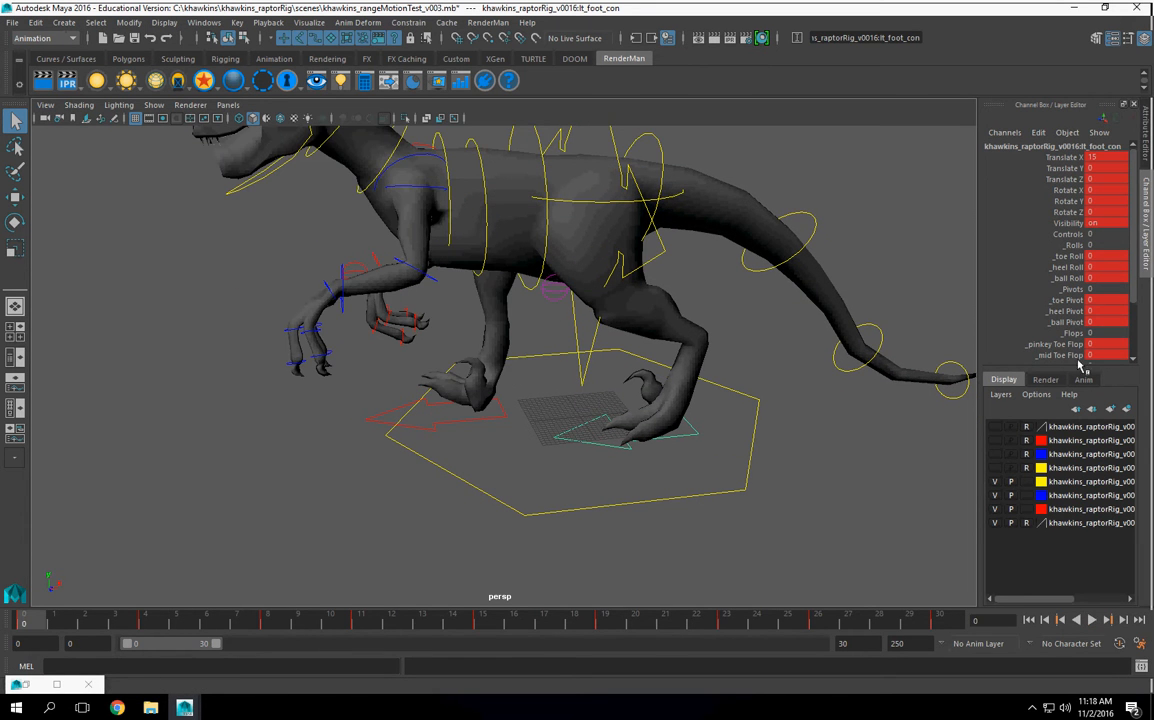
scroll(1073, 336, down, 2)
drag(1060, 282, 1058, 298)
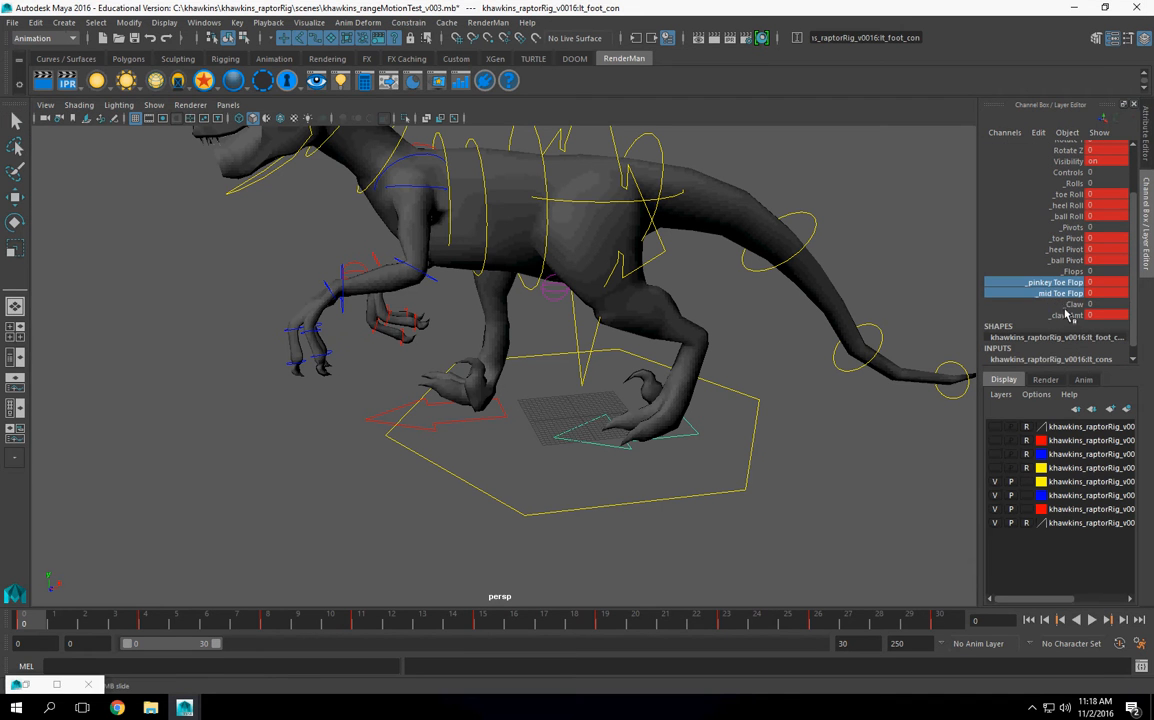
ctrl+click(1066, 316)
alt+drag(654, 452, 640, 411)
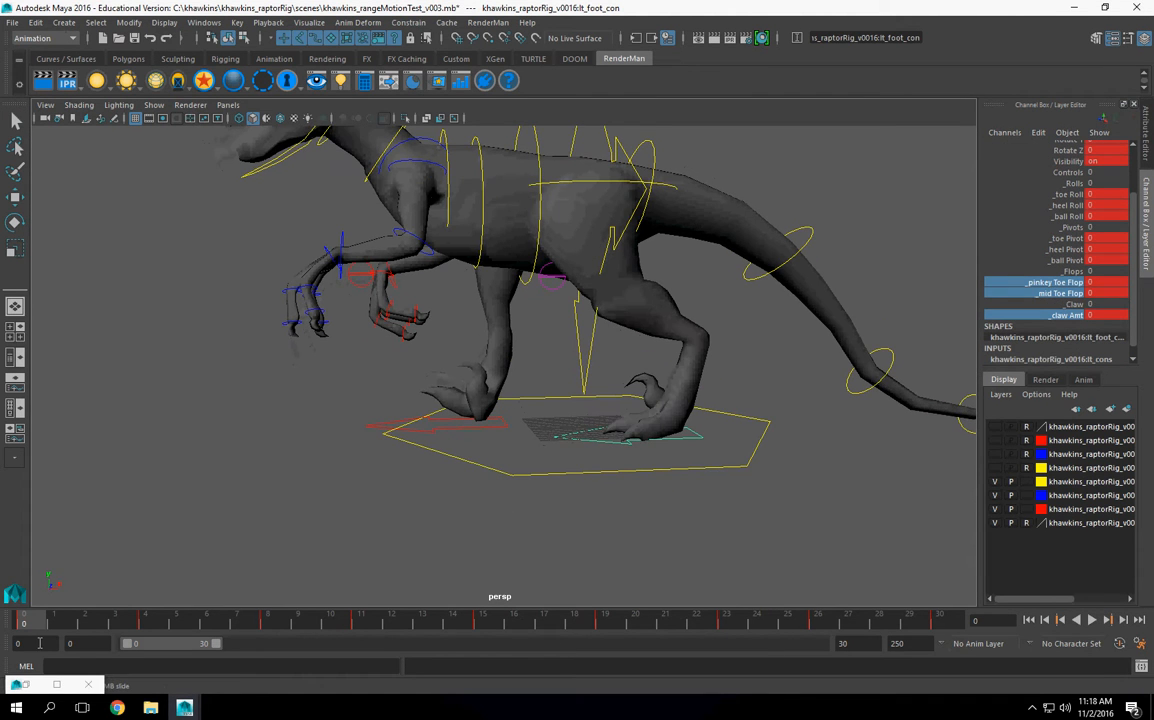
drag(18, 620, 275, 649)
middle_drag(378, 537, 633, 532)
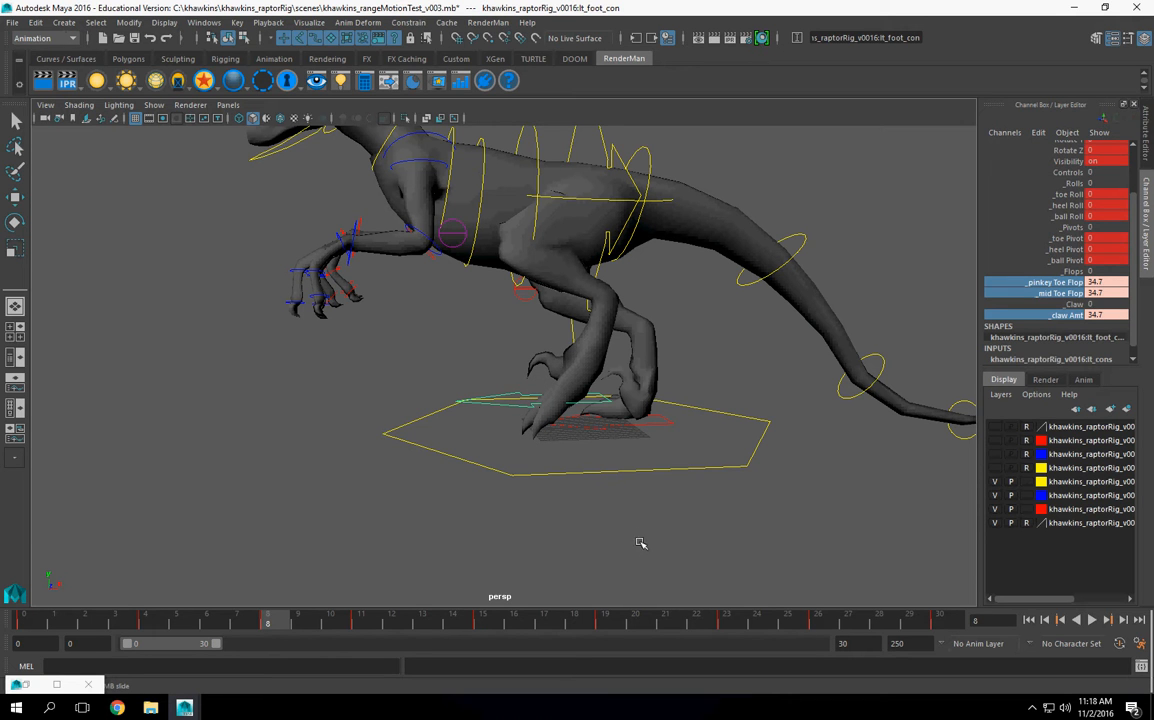
key(s)
Step: At frame 15, set lt_foot_con's pinkey toe flop, mid toe flop and claw amount to -30.2 and key those channels
mouse_move(270, 626)
mouse_down()
mouse_move(394, 627)
mouse_move(405, 642)
mouse_move(301, 641)
mouse_move(465, 643)
mouse_up()
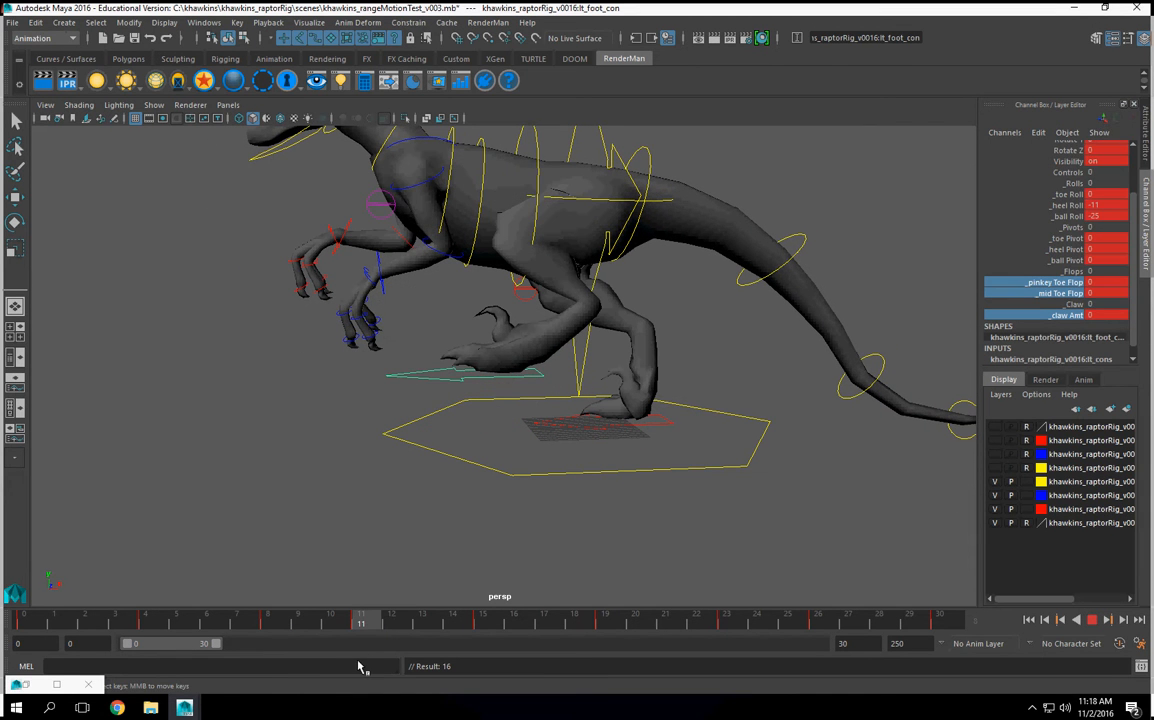
key(Escape)
middle_drag(814, 357, 533, 447)
drag(362, 626, 491, 638)
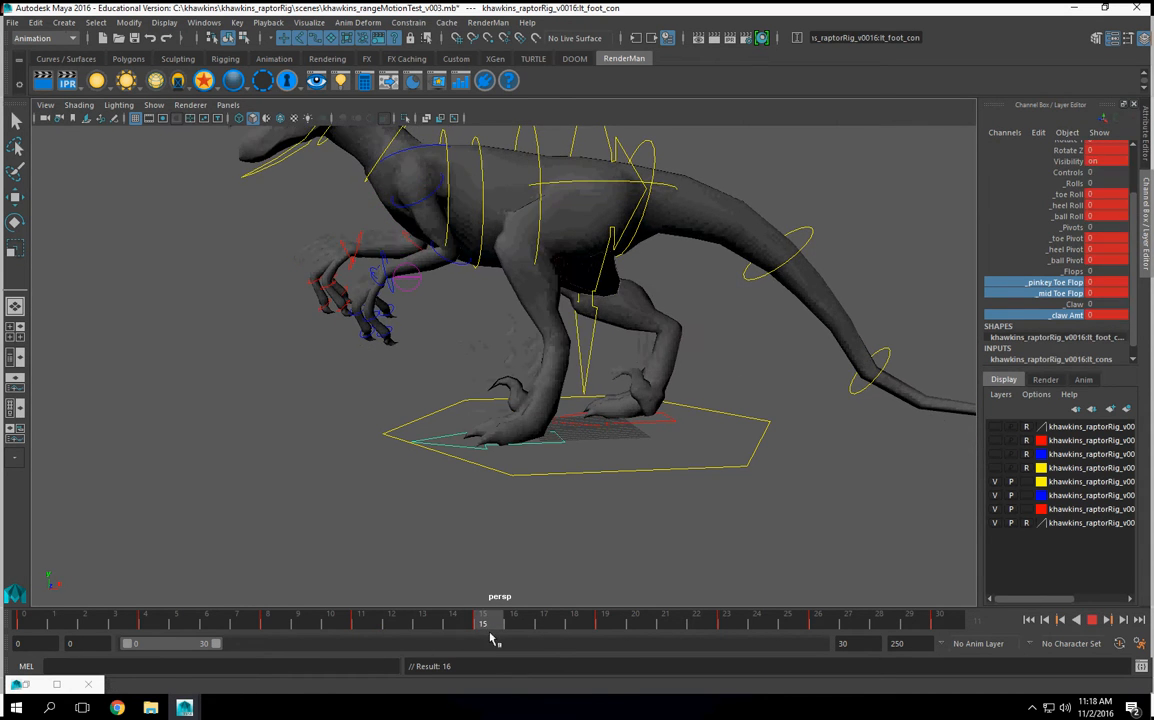
drag(1108, 283, 1107, 316)
double_click(1106, 316)
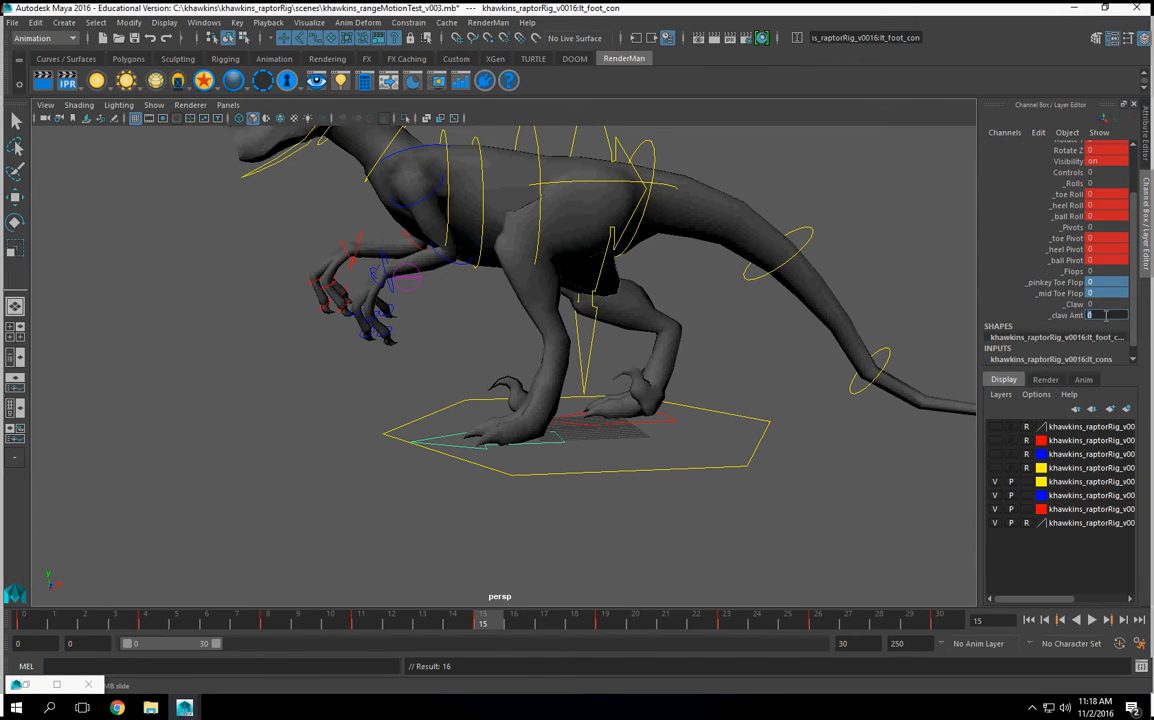
text(-30.2)
key(Return)
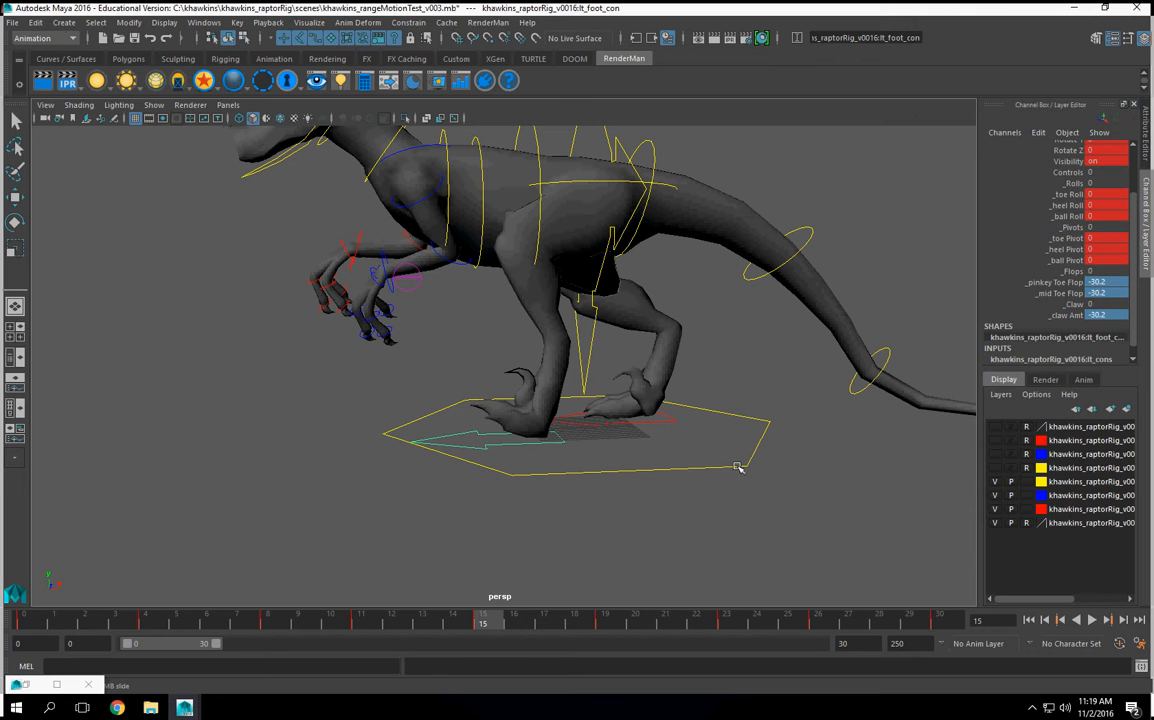
drag(1069, 284, 1066, 293)
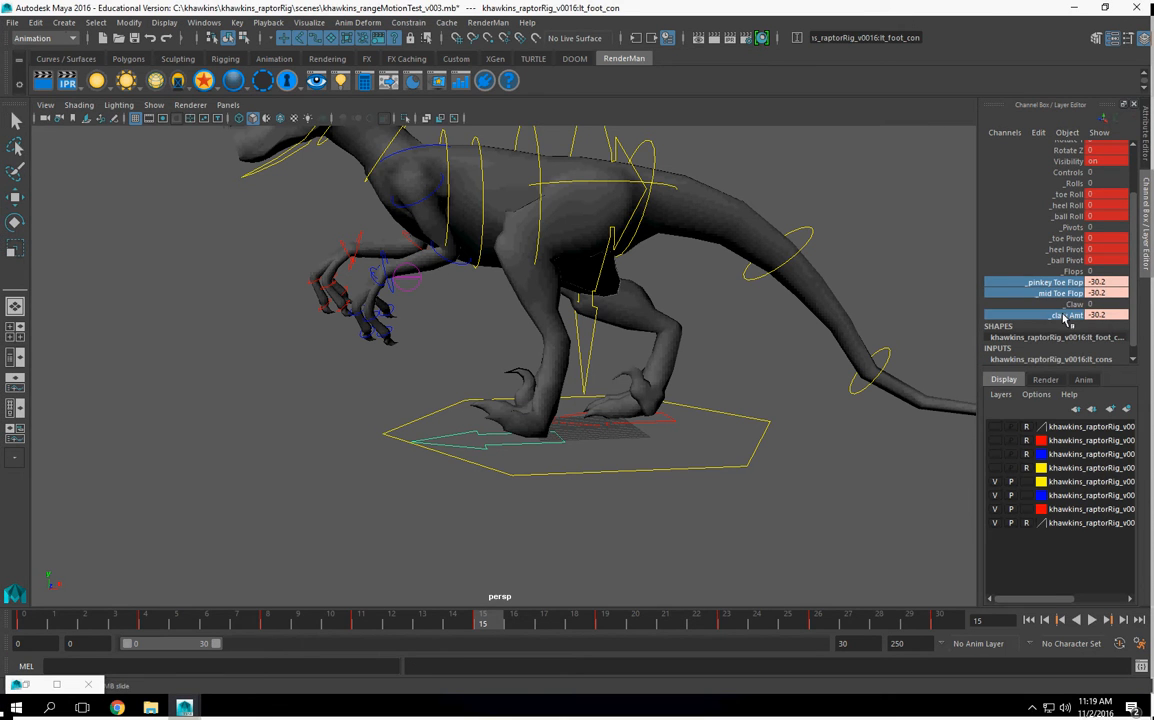
right_click(1068, 314)
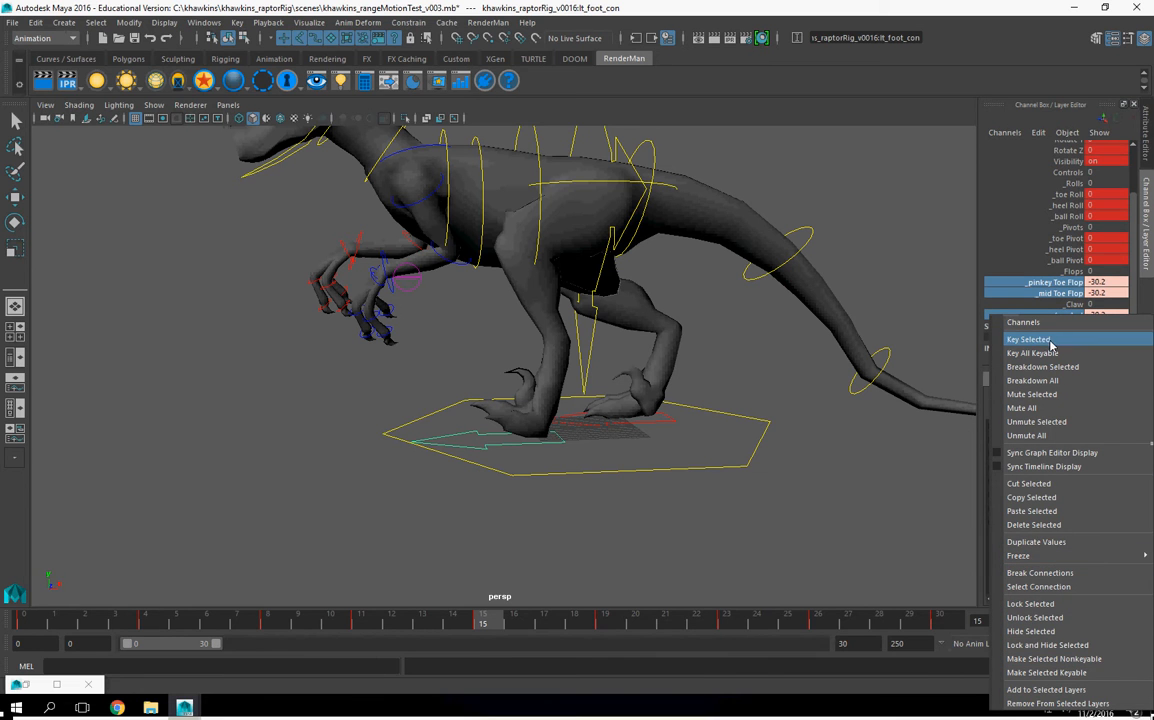
click(1020, 341)
Step: Play back the walk cycle and examine the left foot's toe and claw motion from several angles
drag(498, 624, 622, 640)
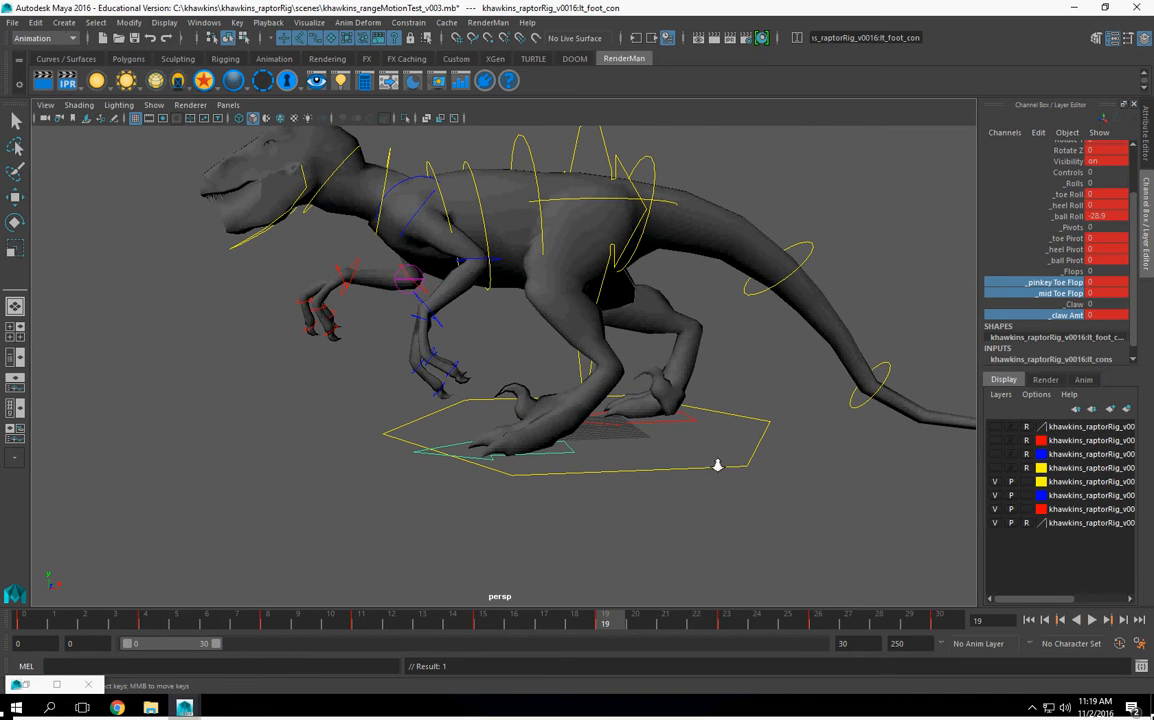
scroll(595, 474, down, 3)
alt+drag(595, 474, 593, 440)
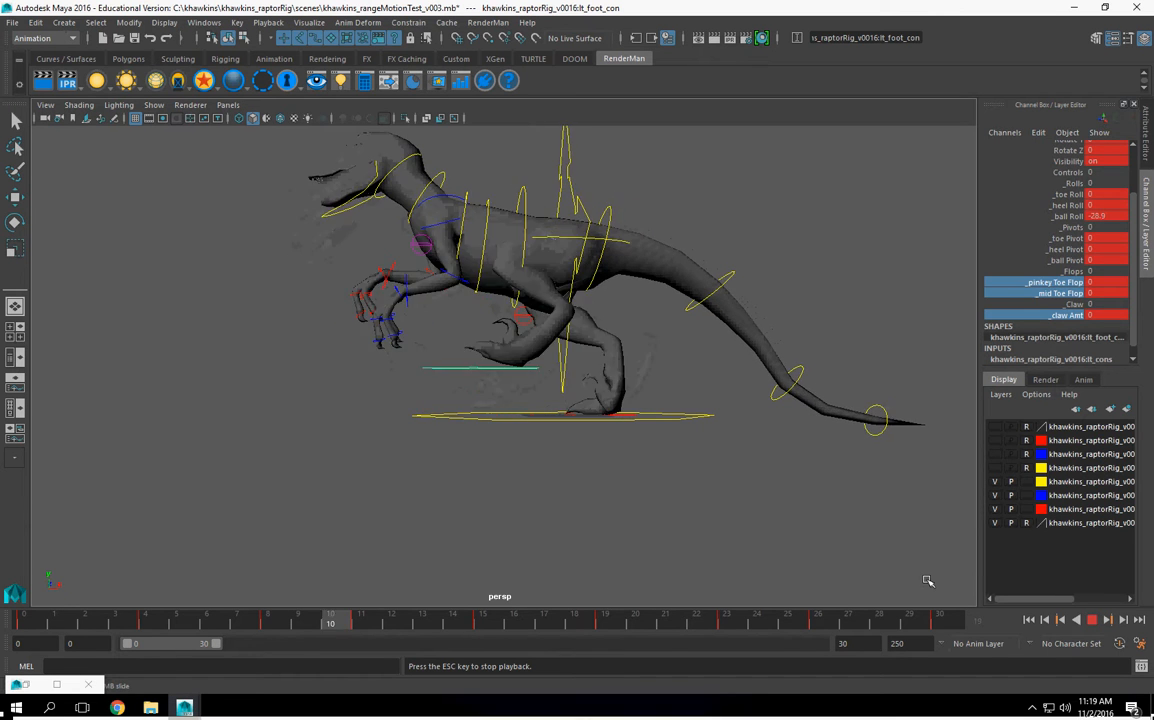
click(1093, 621)
alt+drag(713, 383, 621, 214)
alt+middle_drag(621, 214, 523, 343)
alt+right_drag(623, 384, 549, 400)
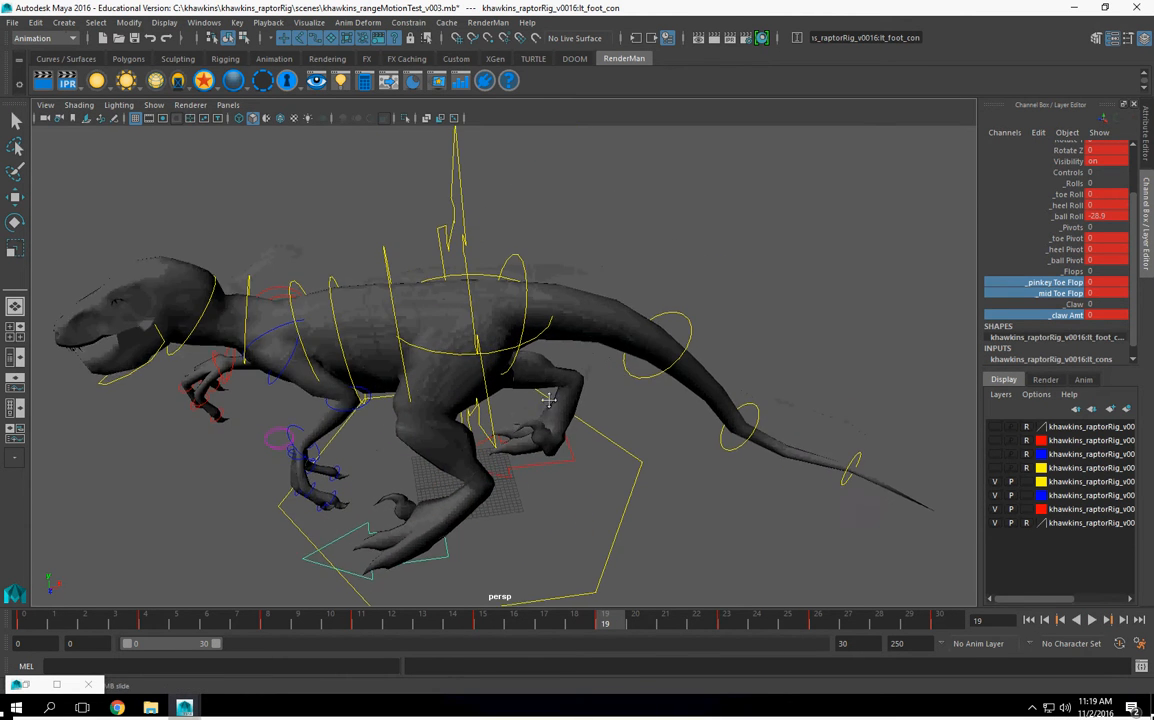
alt+drag(549, 400, 443, 276)
Step: At frame 4, select the four tail controls together, from tailBase_con and tailMid_con through to tailTip_con
click(430, 264)
alt+drag(626, 325, 213, 562)
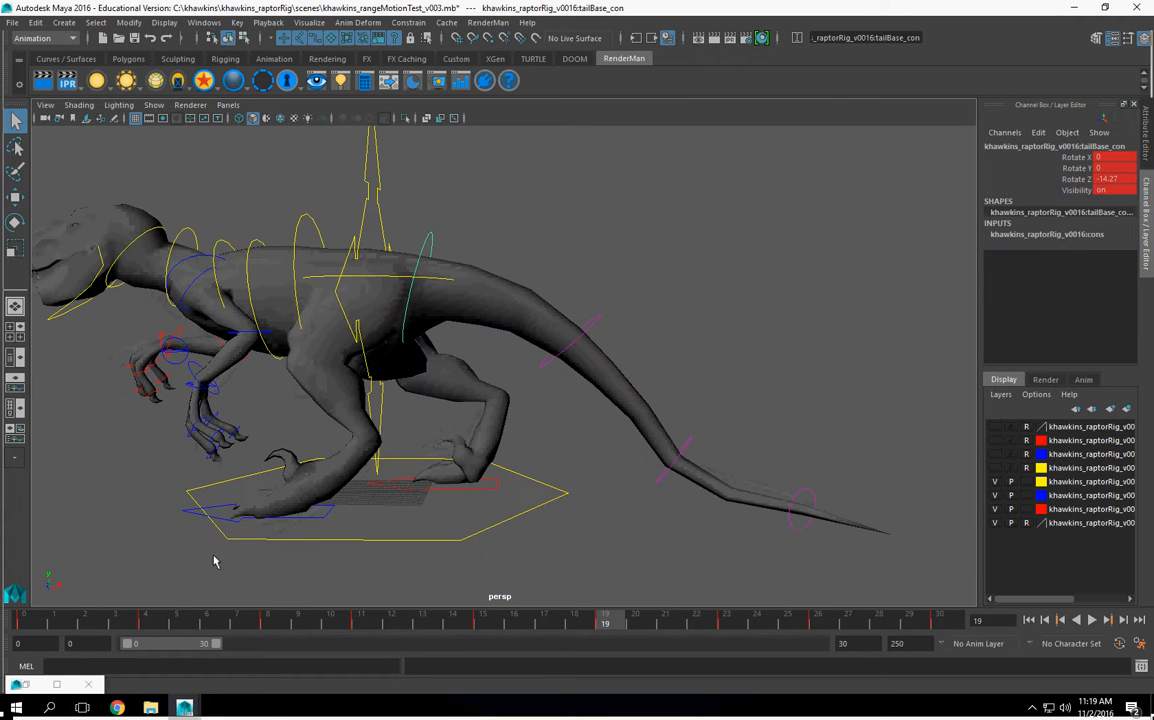
key(alt+v)
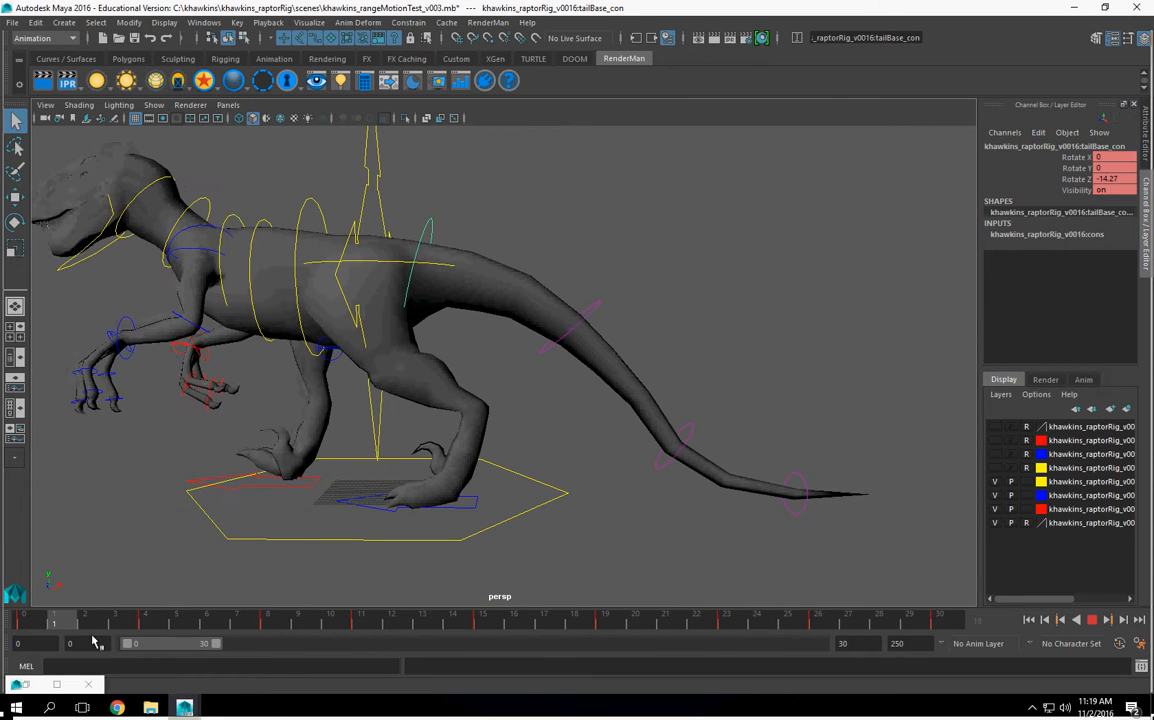
key(alt+v)
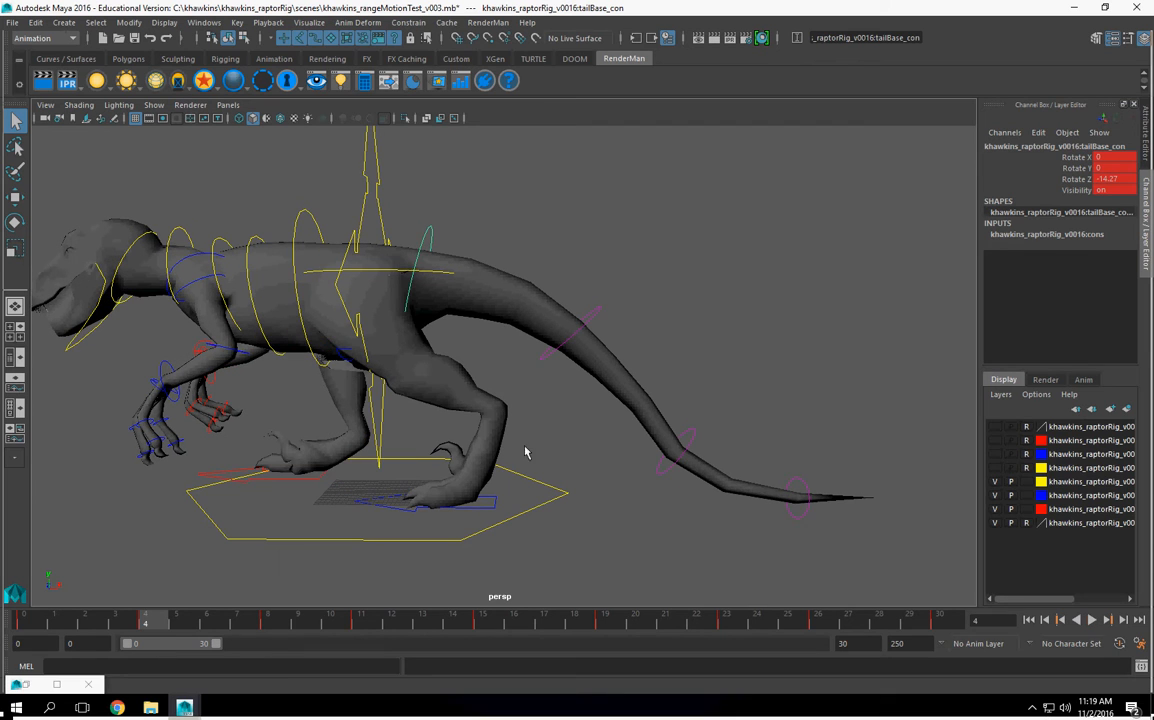
click(600, 318)
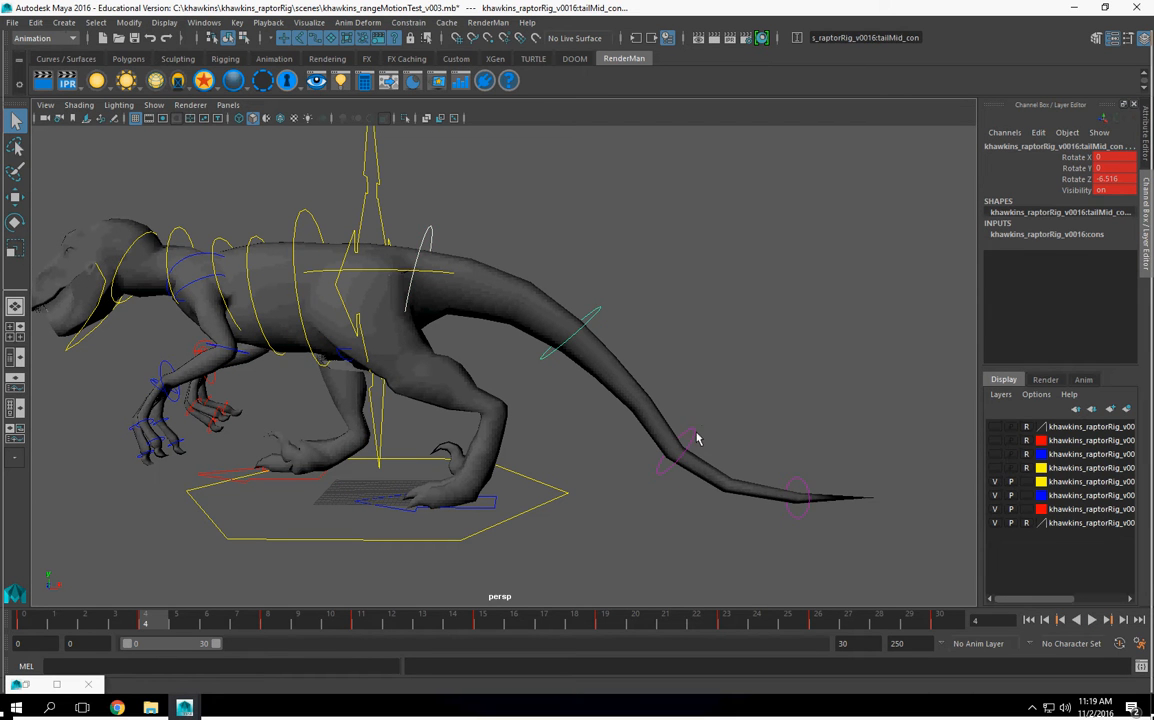
click(690, 437)
click(800, 484)
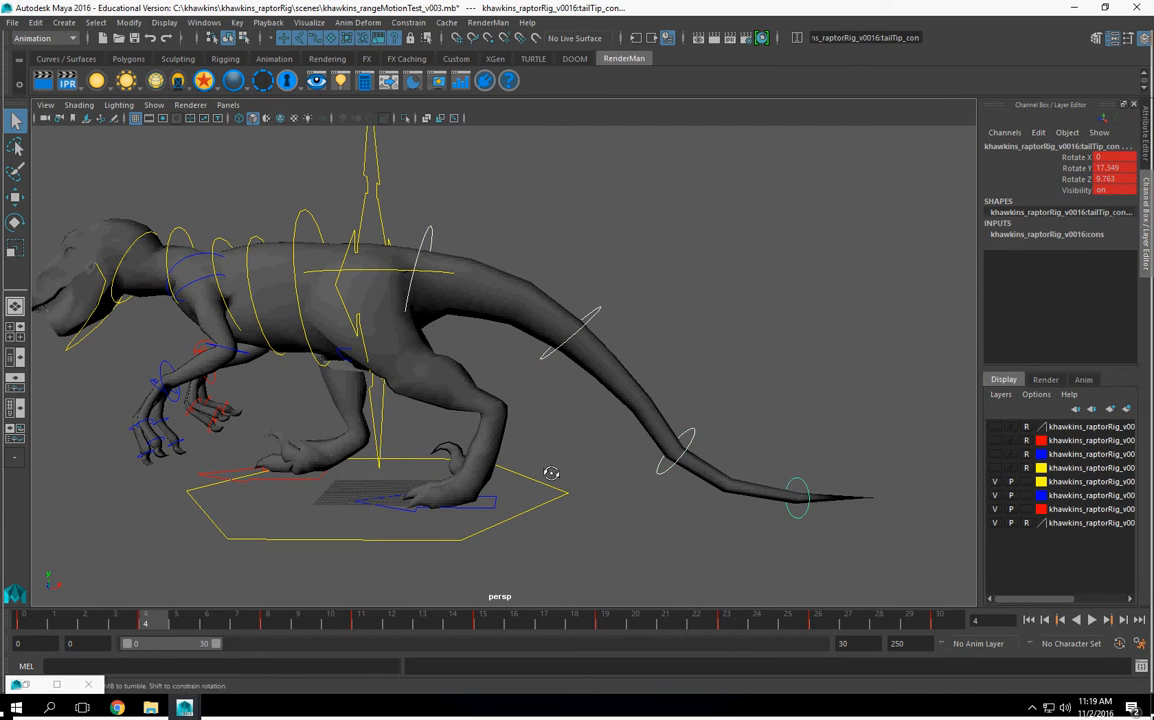
Step: Rotate the selected tail controls down and sideways at frame 4, bringing tailTip_con to about X -0.5, Y 21.2, Z 8.4, and key them
key(e)
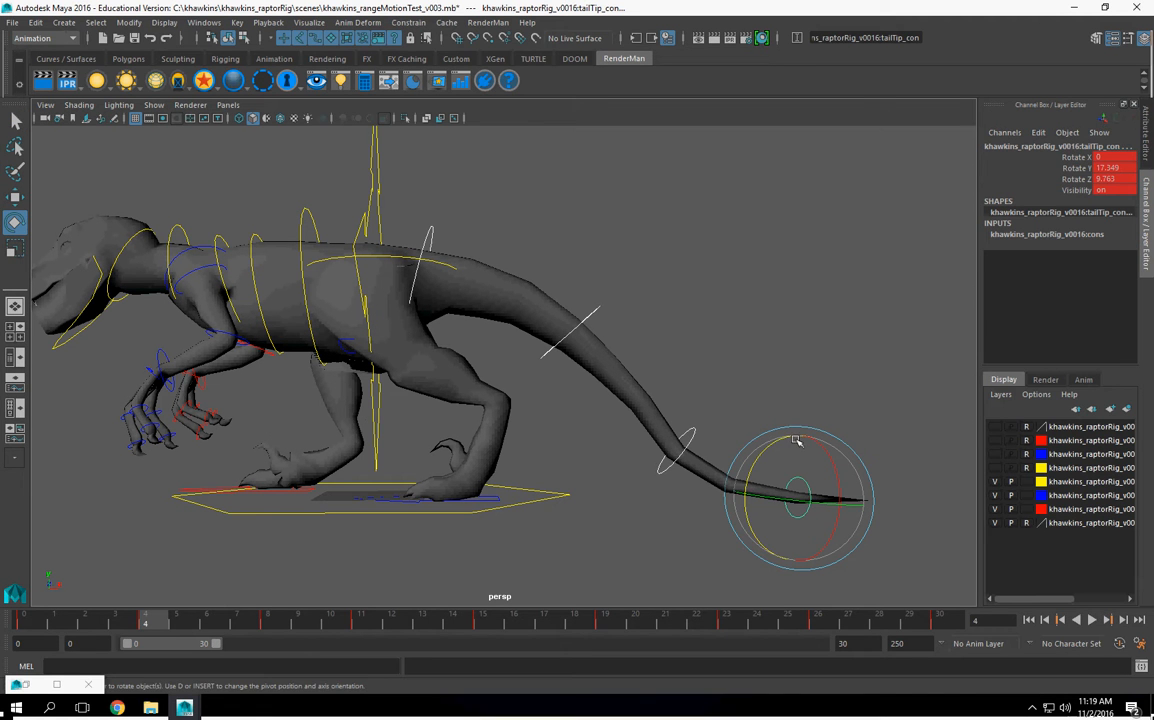
drag(770, 444, 737, 507)
key(ctrl+z)
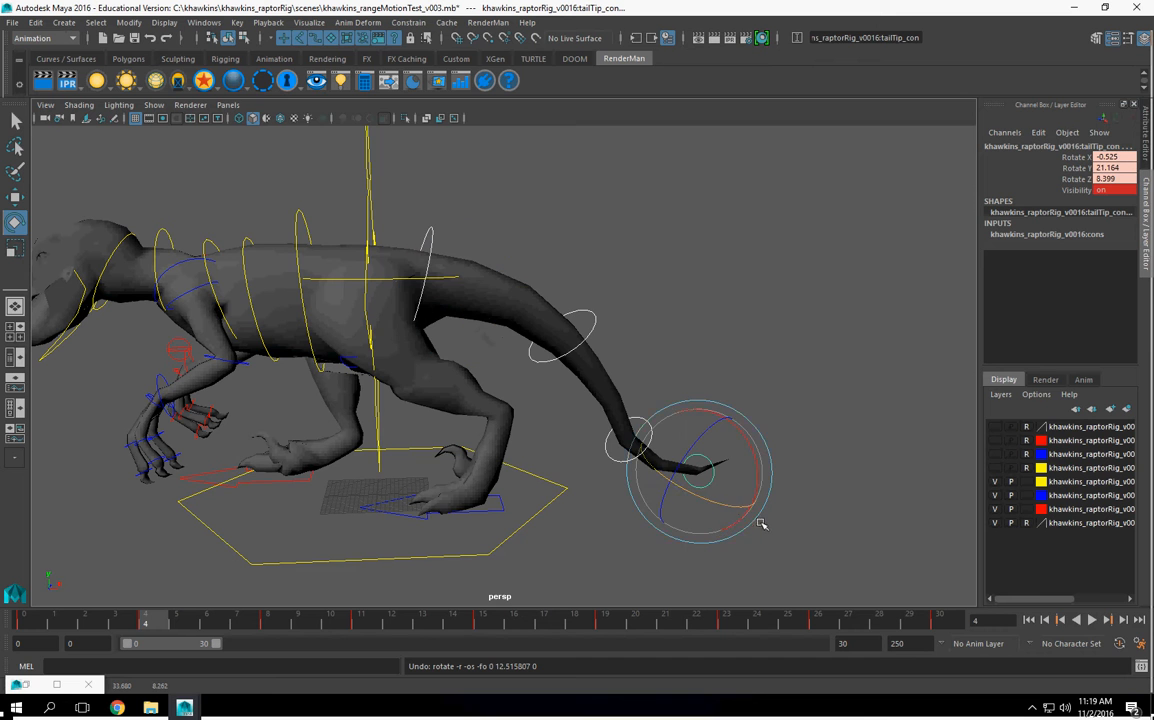
alt+drag(667, 500, 625, 498)
key(s)
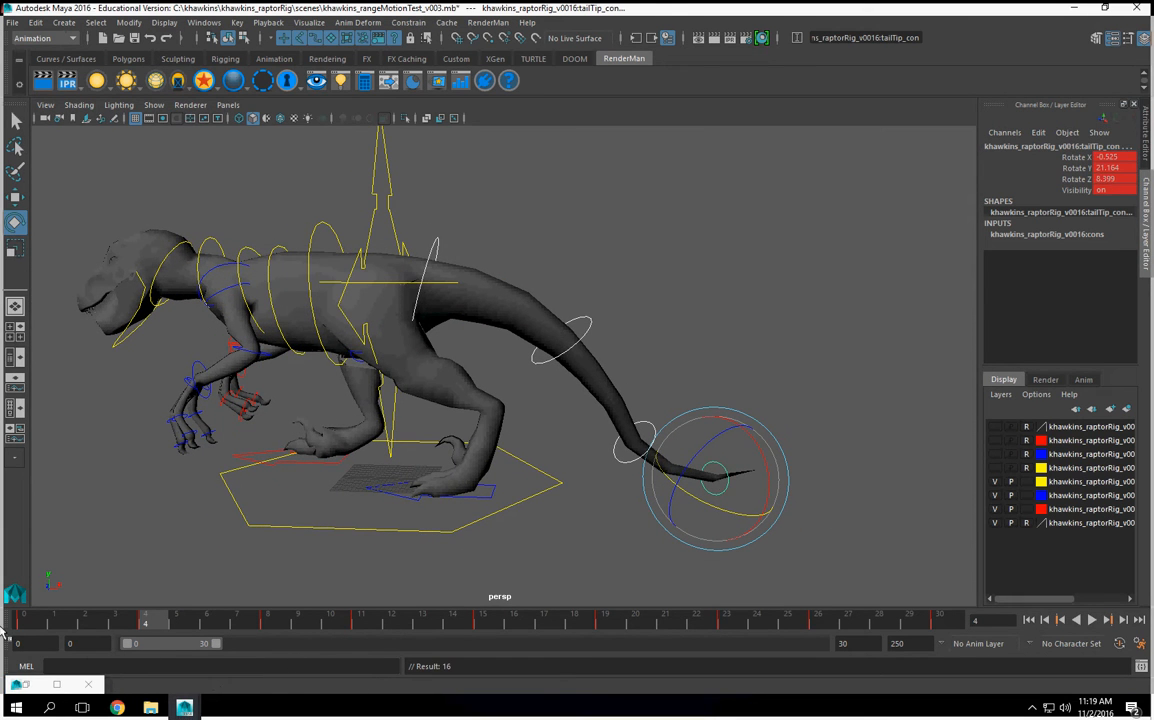
Step: At frame 8, rotate the tail controls upward until tailTip_con is about X 1.4, Y 17.3, Z 14.4, and key them
key(alt+v)
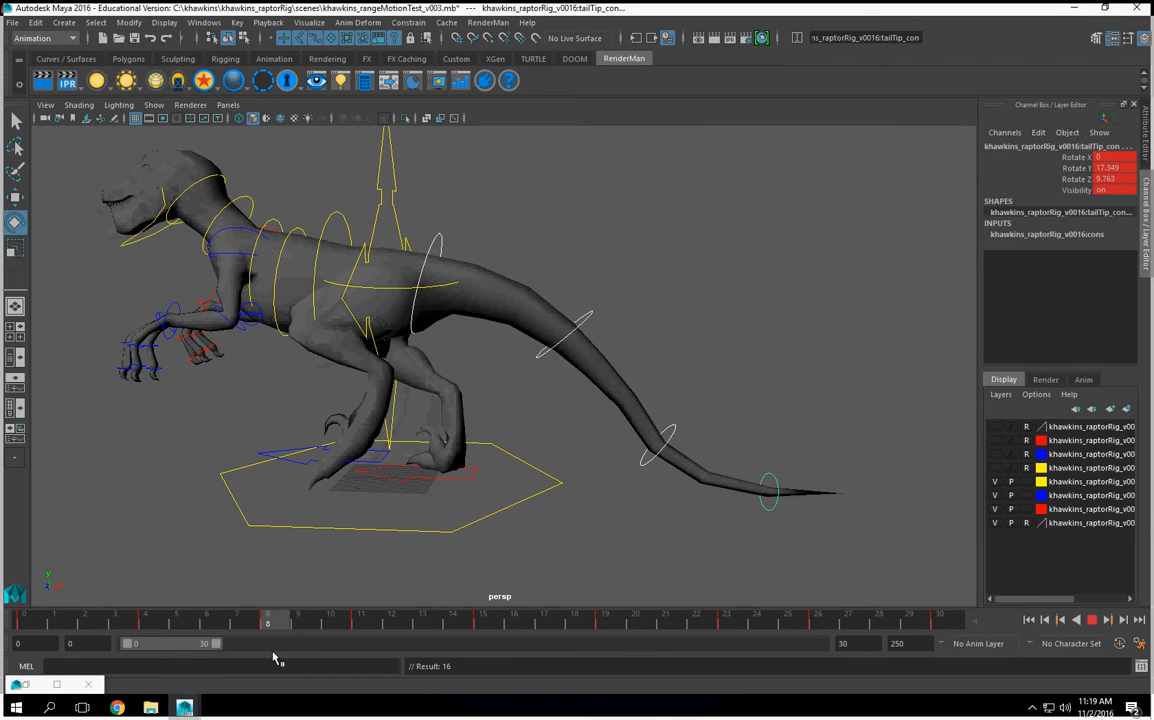
key(Escape)
drag(755, 436, 747, 441)
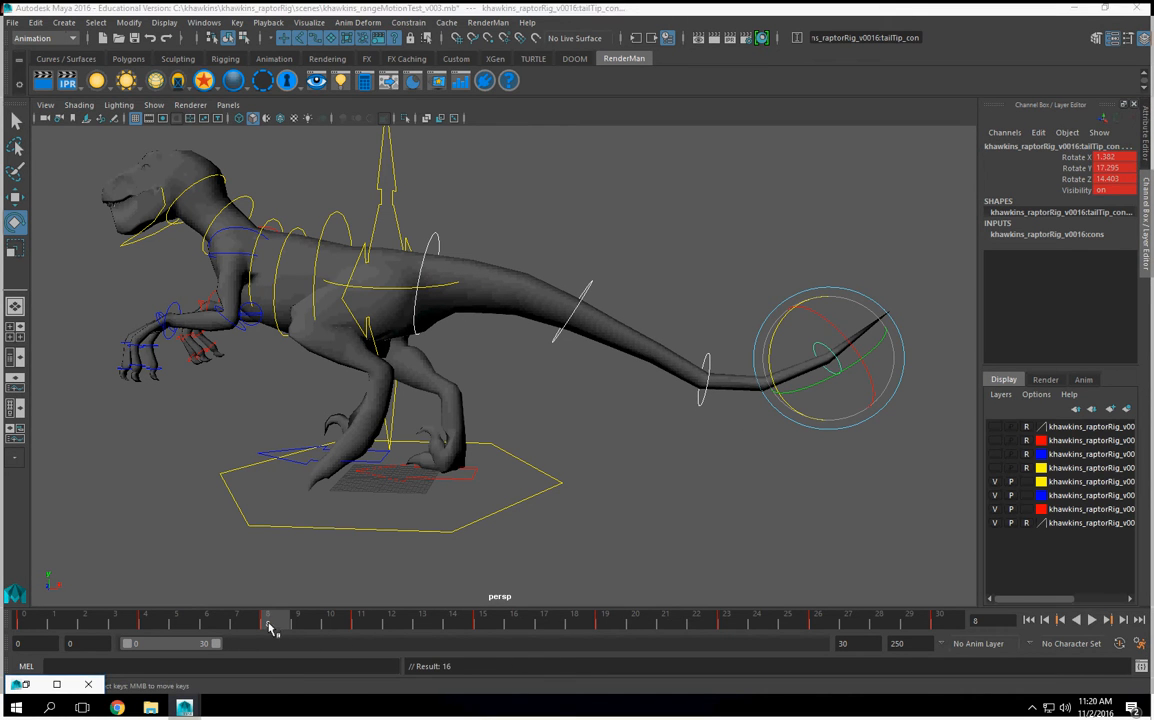
Step: At frame 11, raise the tail controls until tailTip_con is about X 1.6, Y 17.3, Z 15.2, and key them
key(alt+v)
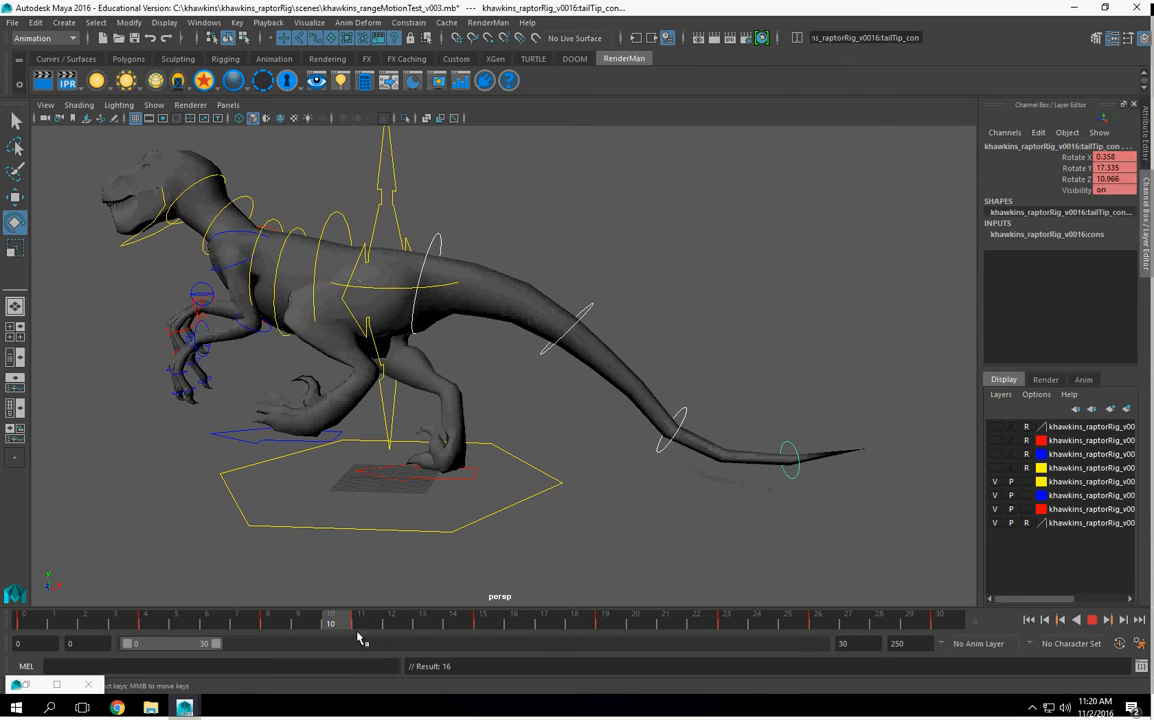
key(alt+v)
drag(748, 439, 743, 440)
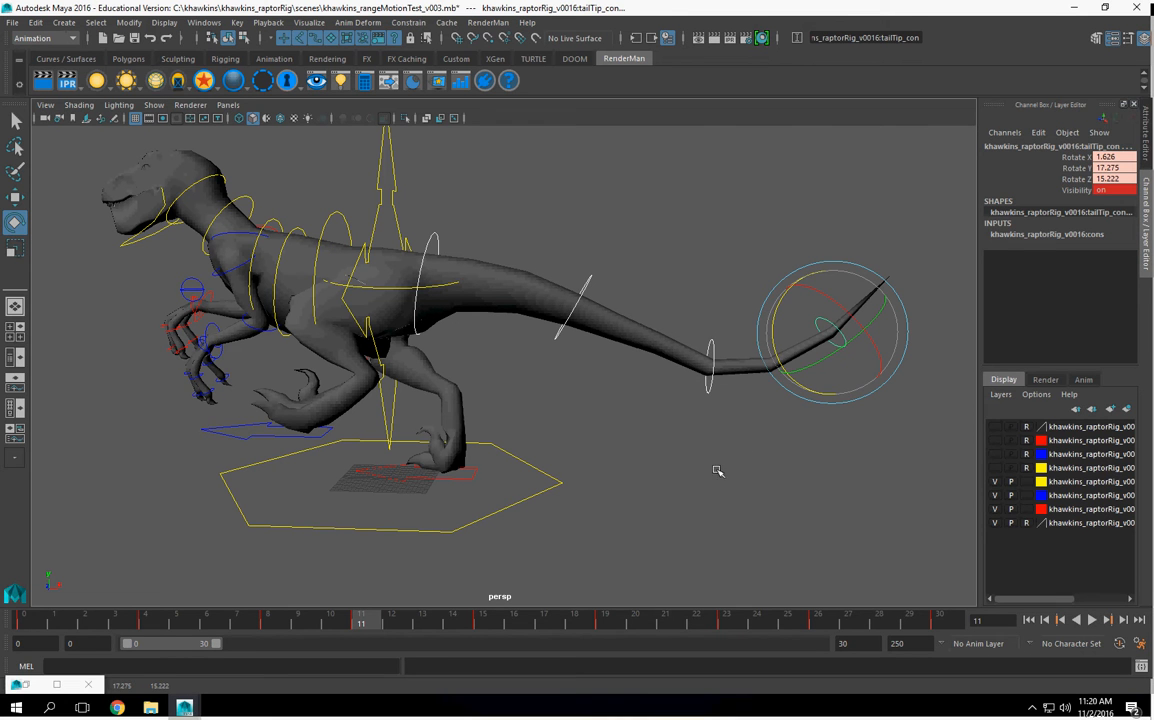
key(s)
Step: At frame 19, rotate the tail controls downward until tailTip_con is about X 1.2, Y -28.2, Z 7.3, and key them
drag(383, 627, 622, 636)
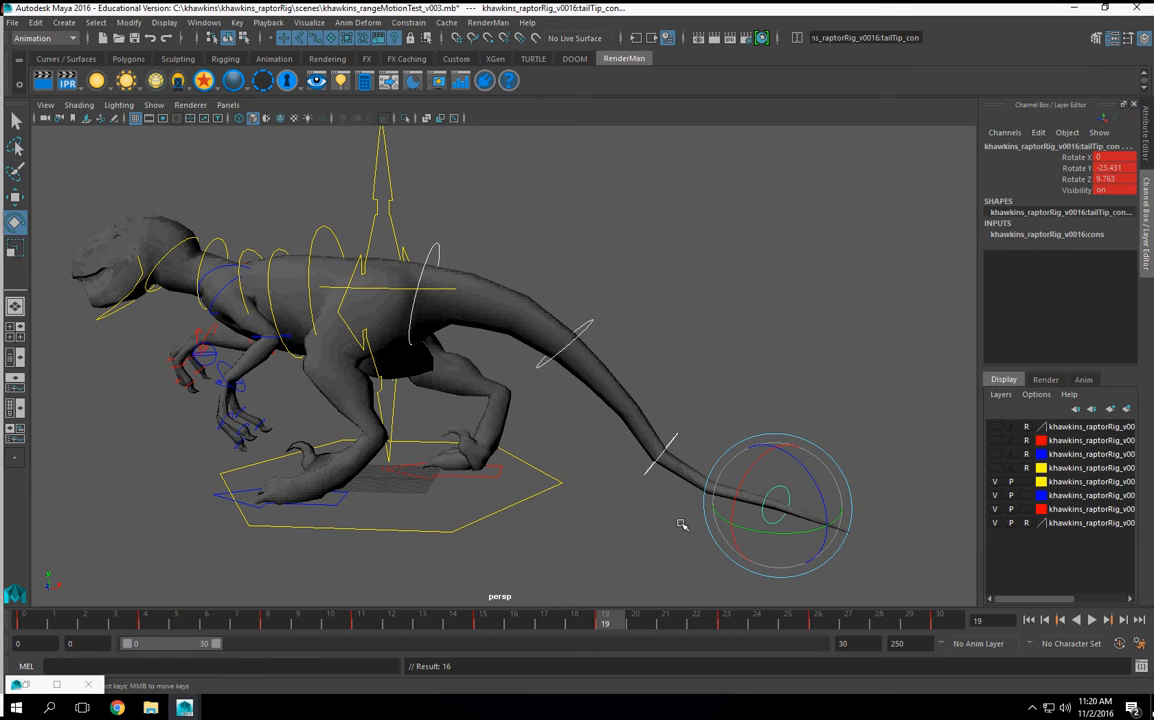
drag(762, 535, 761, 487)
key(s)
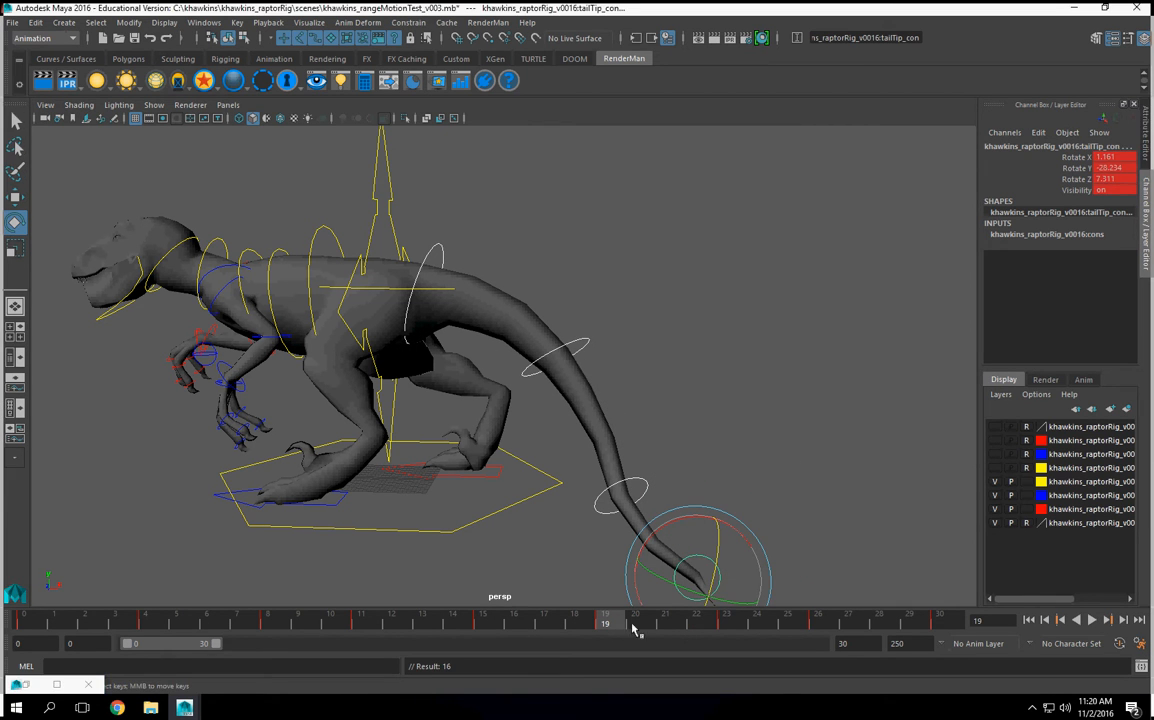
Step: At frame 23, rotate the four selected tail controls to lift the tail and key the pose
key(alt+v)
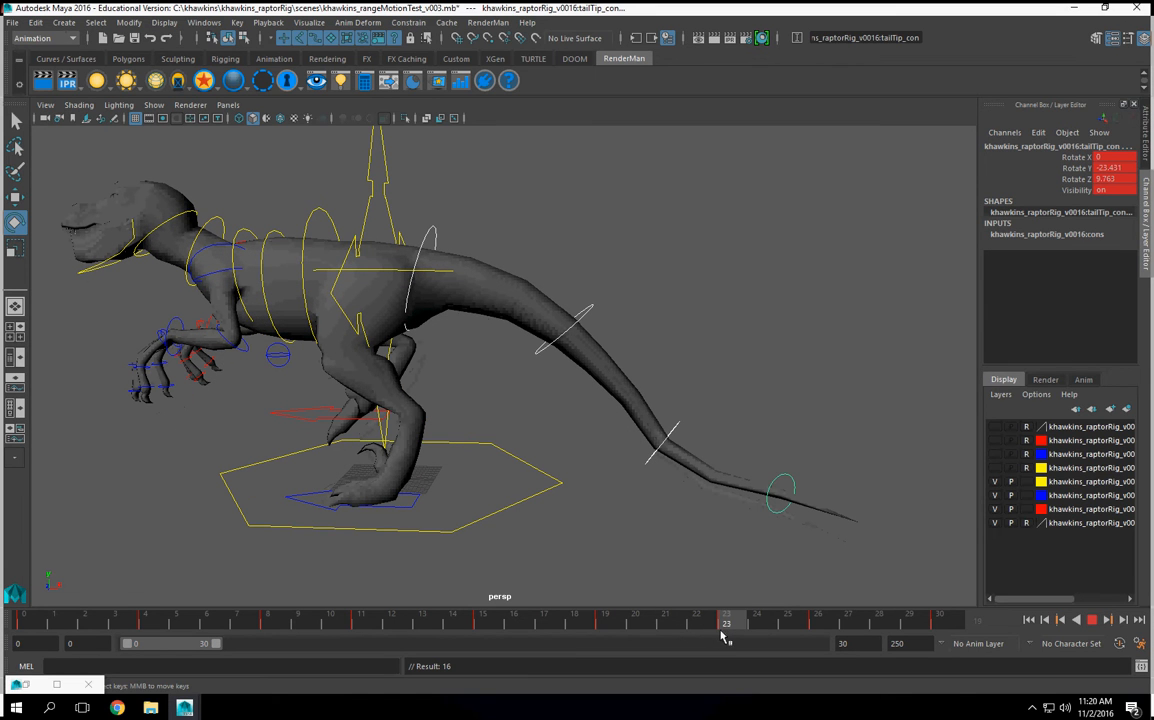
key(alt+v)
mouse_move(810, 456)
mouse_down()
mouse_move(798, 466)
mouse_move(809, 453)
mouse_up()
key(s)
Step: At frame 26, raise the tail controls so the tip curves upward, fine-tune the rotation and key them
drag(748, 623, 814, 620)
drag(803, 456, 802, 454)
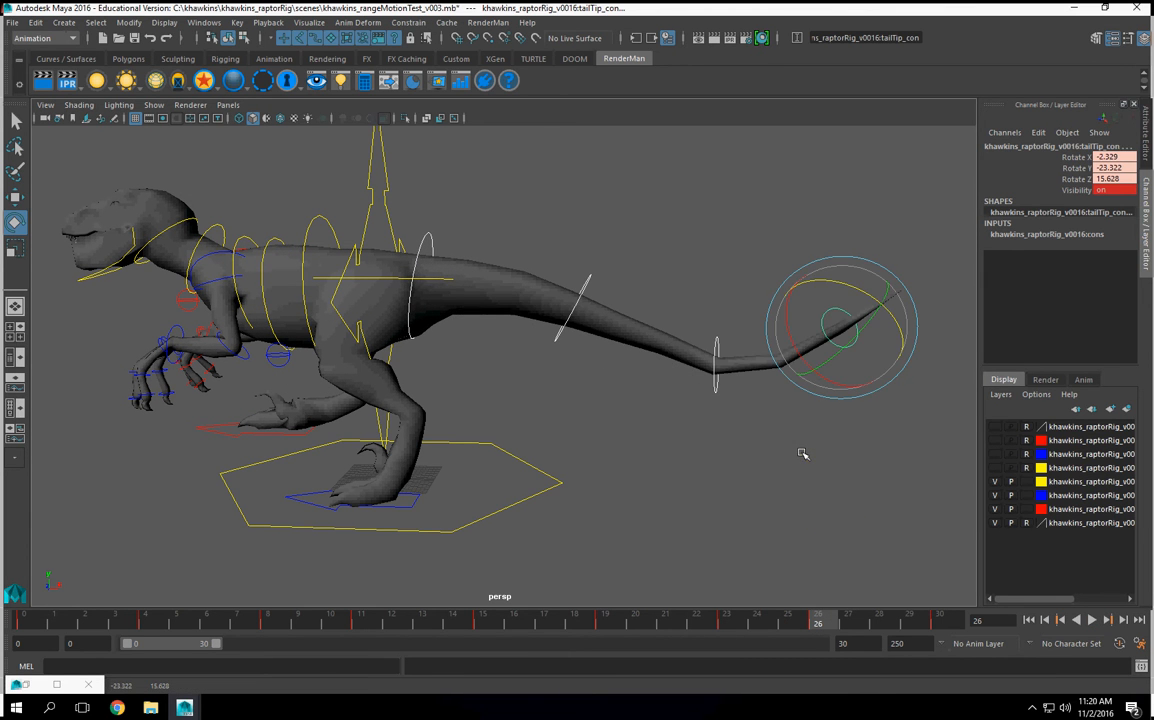
drag(888, 315, 890, 318)
key(s)
Step: Check the tail pose at the end of the cycle, and play back the walk to examine the tail's up-and-down motion
drag(862, 626, 939, 626)
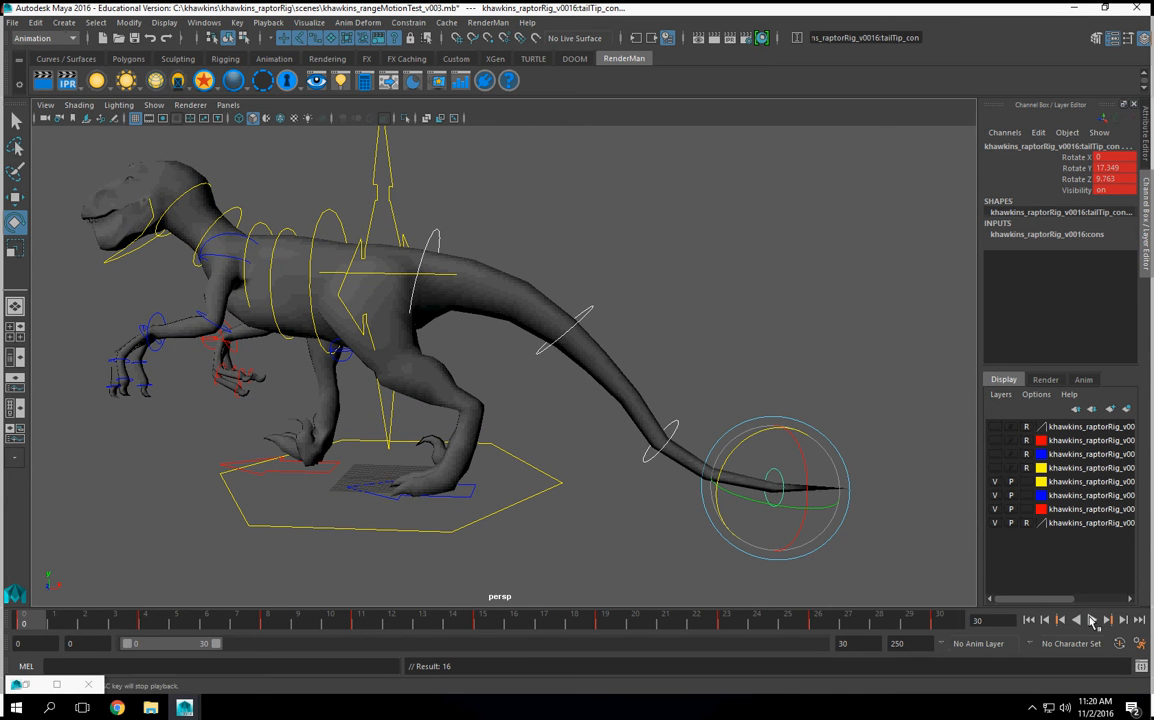
click(1092, 621)
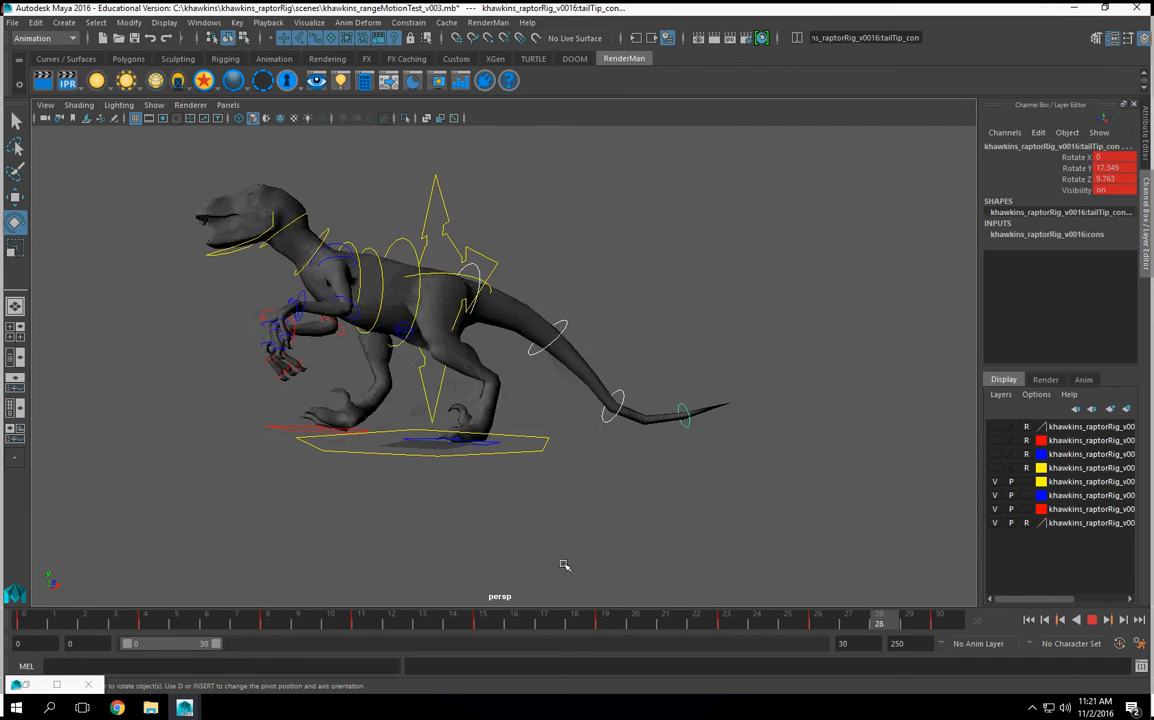
click(1094, 620)
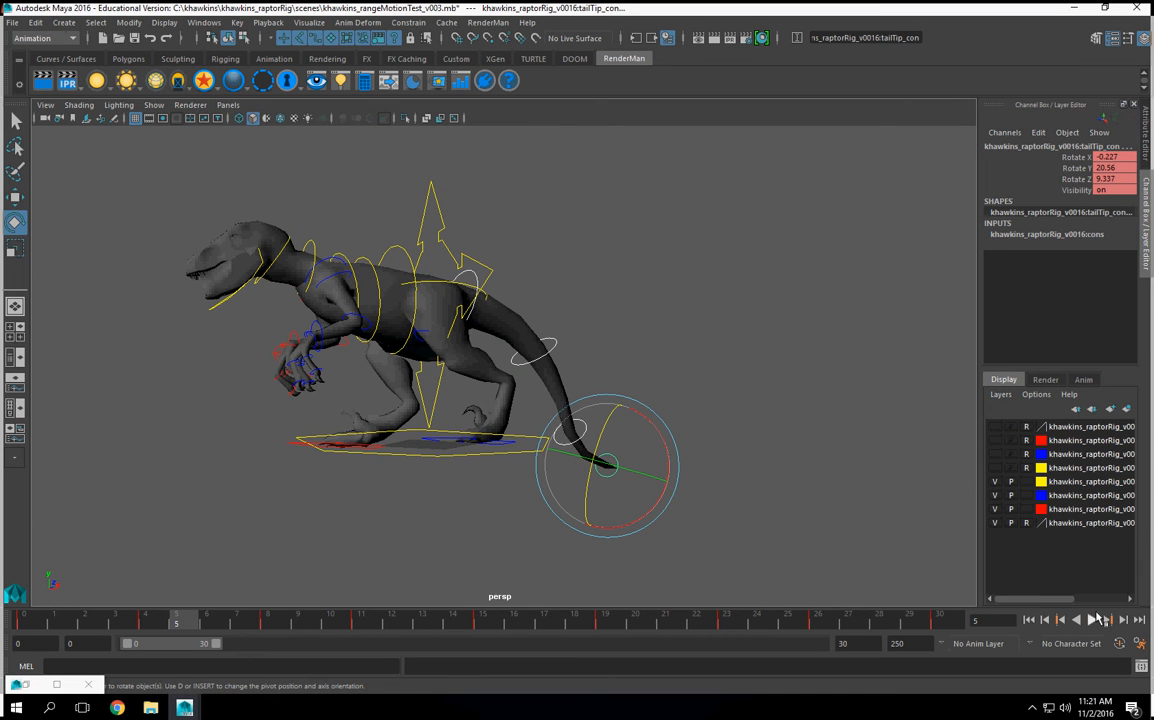